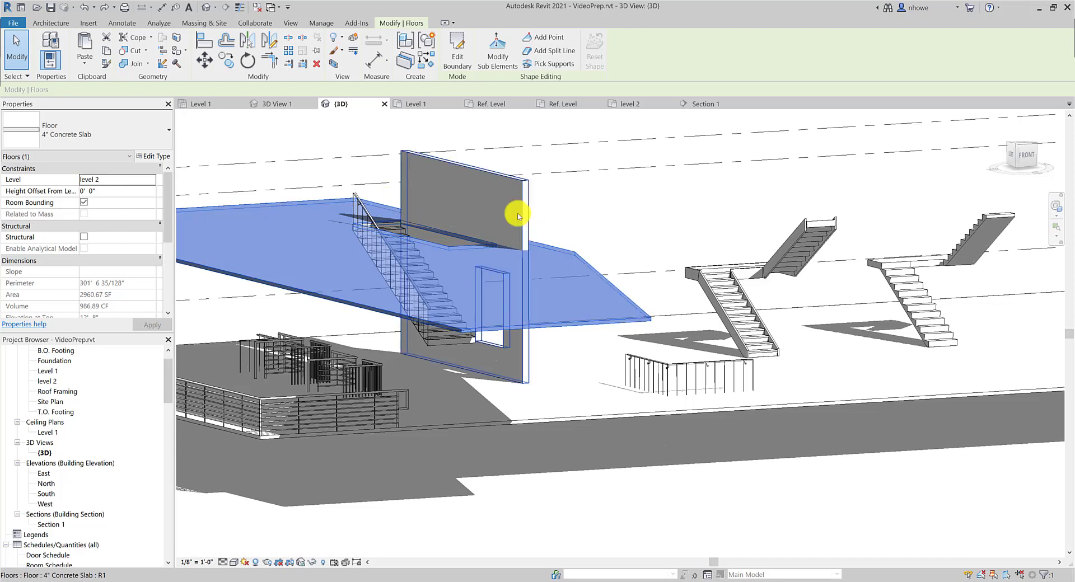
Step: Temporarily hide the selected 4" Concrete Slab floor element in the 3D view to expose the staircase beside the wall
{"action": "left_click", "coordinate": [312, 563]}
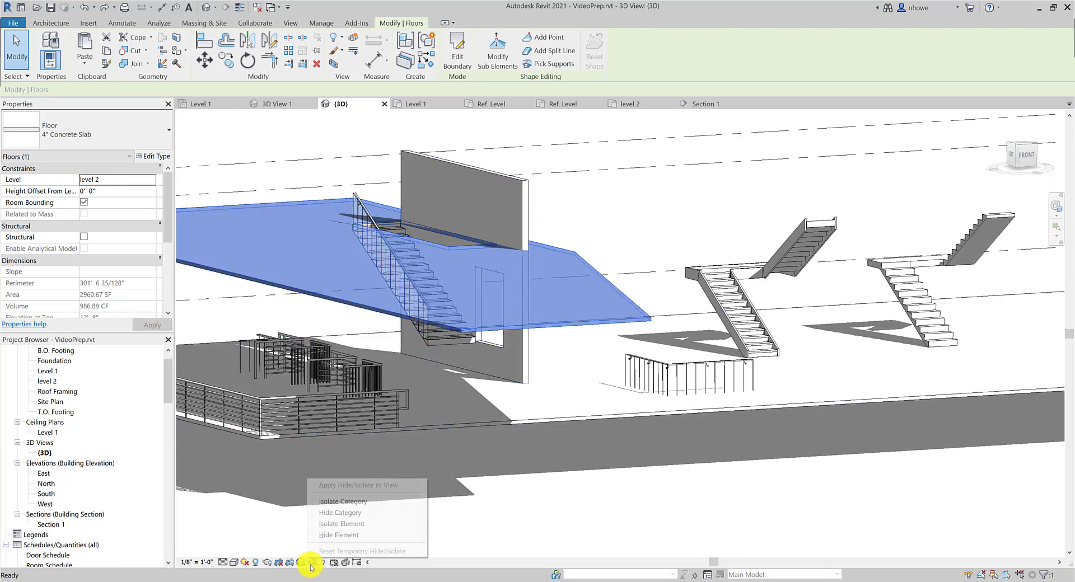
{"action": "left_click", "coordinate": [330, 536]}
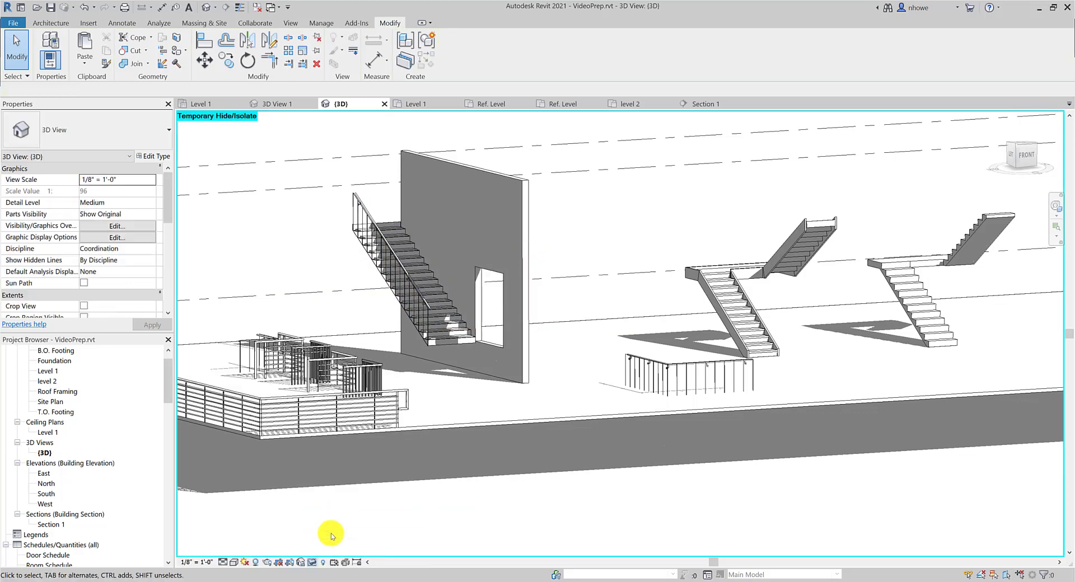
{"action": "scroll", "coordinate": [500, 359], "scroll_direction": "up", "scroll_amount": 5}
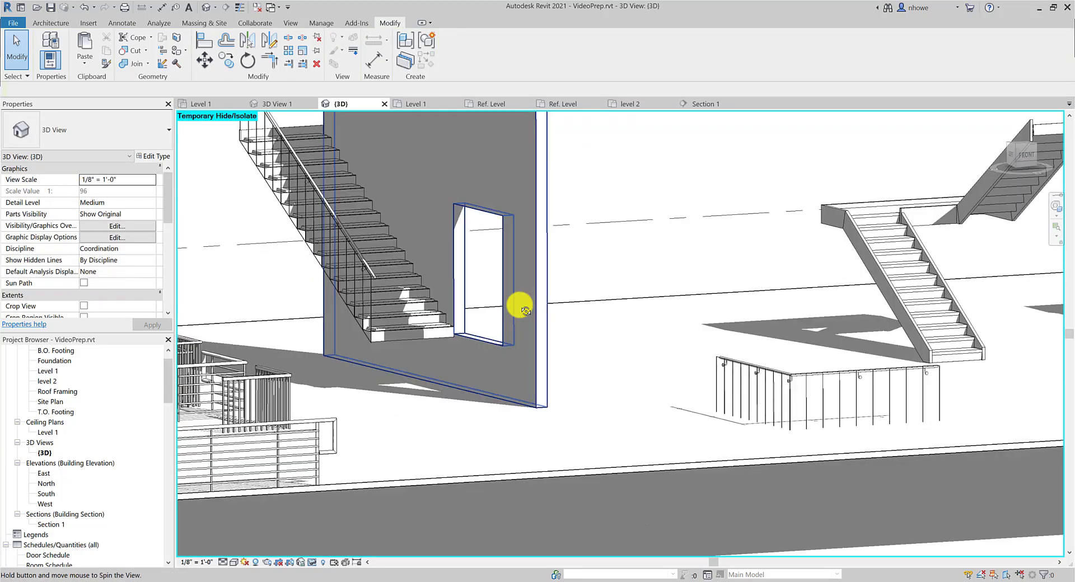
{"action": "scroll", "coordinate": [522, 360], "scroll_direction": "down", "scroll_amount": 5}
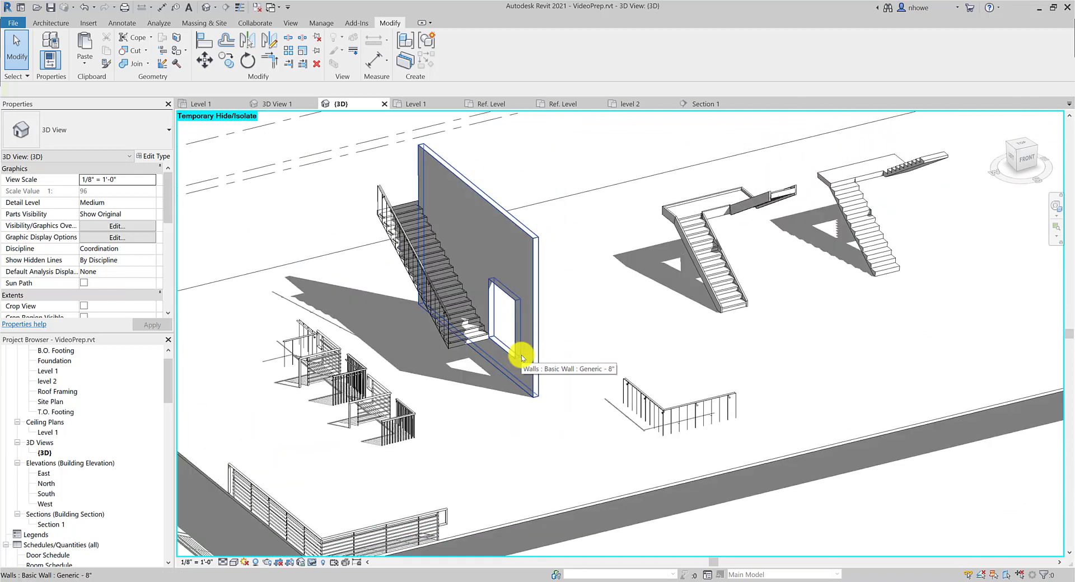
{"action": "scroll", "coordinate": [522, 357], "scroll_direction": "up", "scroll_amount": 2}
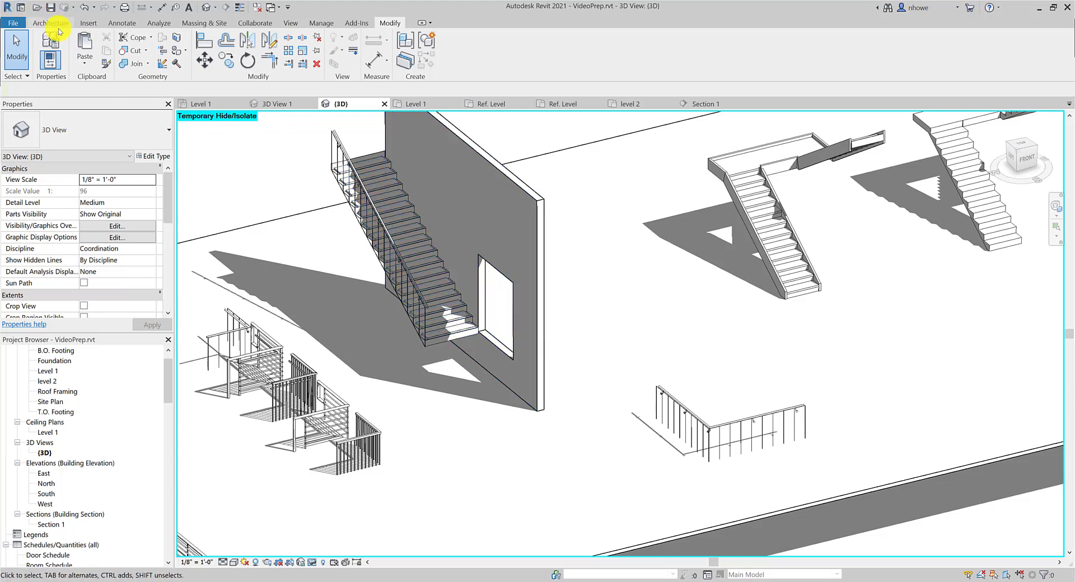
Step: Start a Model In-Place component and choose Stairs as its family category
{"action": "left_click", "coordinate": [62, 26]}
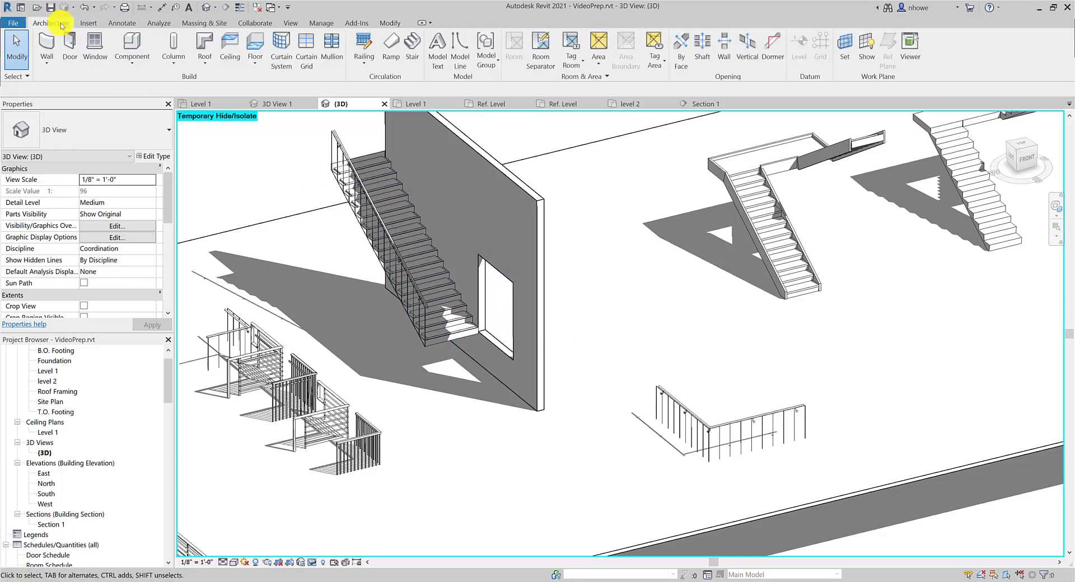
{"action": "left_click", "coordinate": [134, 61]}
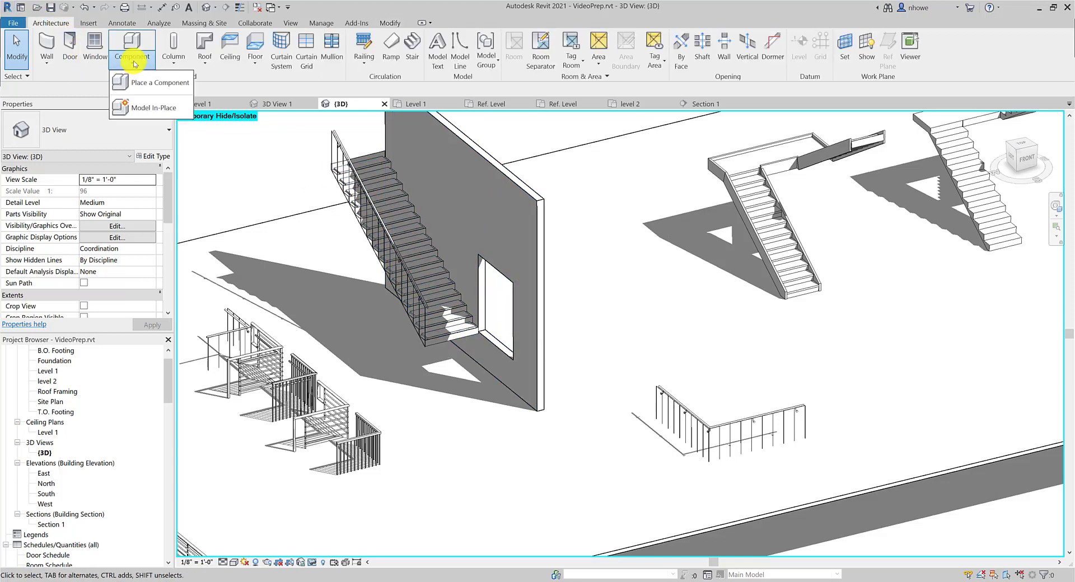
{"action": "left_click", "coordinate": [144, 107]}
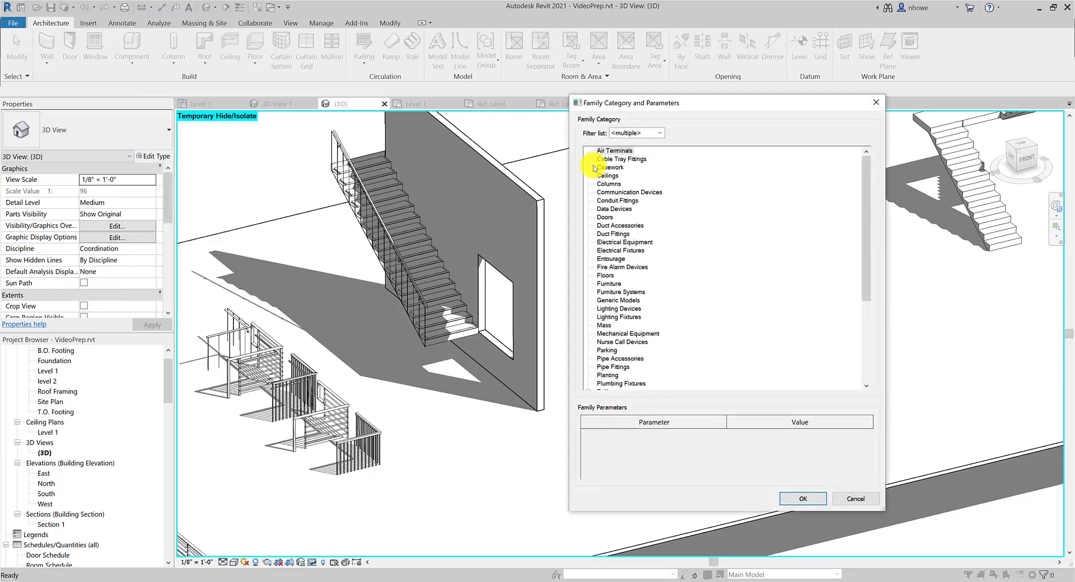
{"action": "left_click_drag", "start_coordinate": [657, 105], "coordinate": [380, 68]}
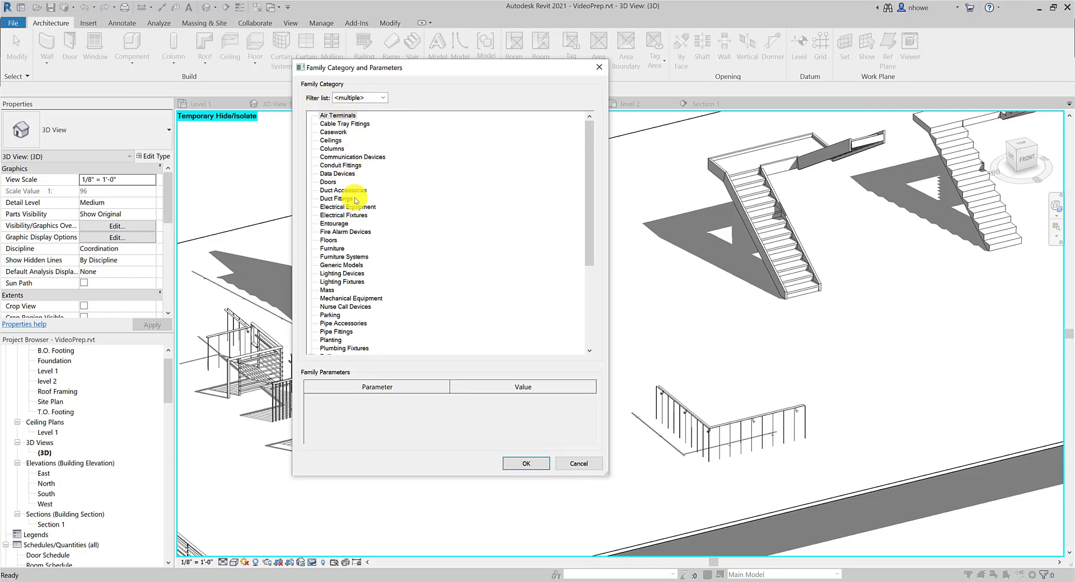
{"action": "scroll", "coordinate": [355, 200], "scroll_direction": "down", "scroll_amount": 4}
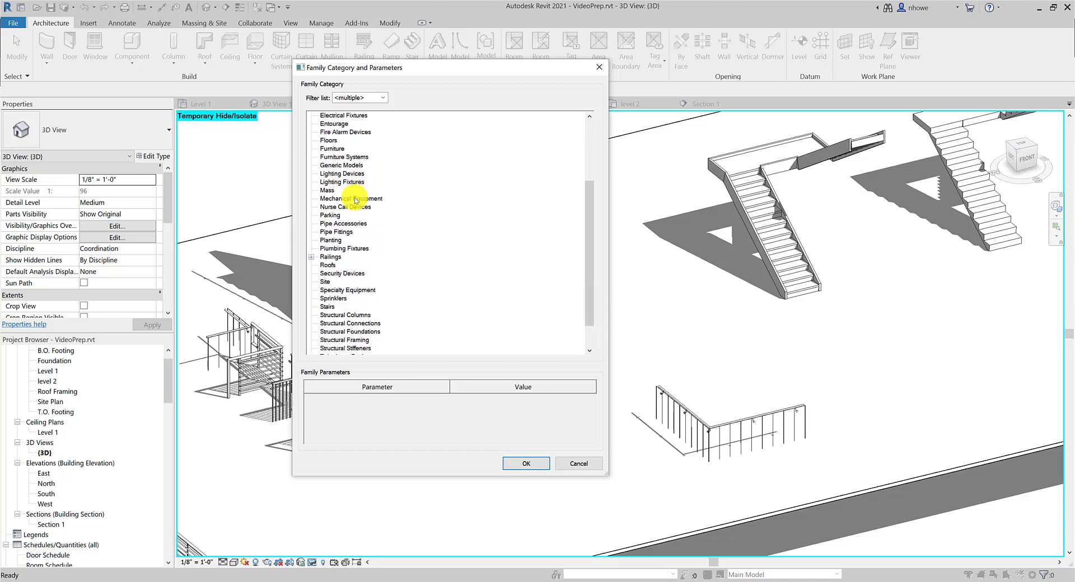
{"action": "left_click", "coordinate": [332, 149]}
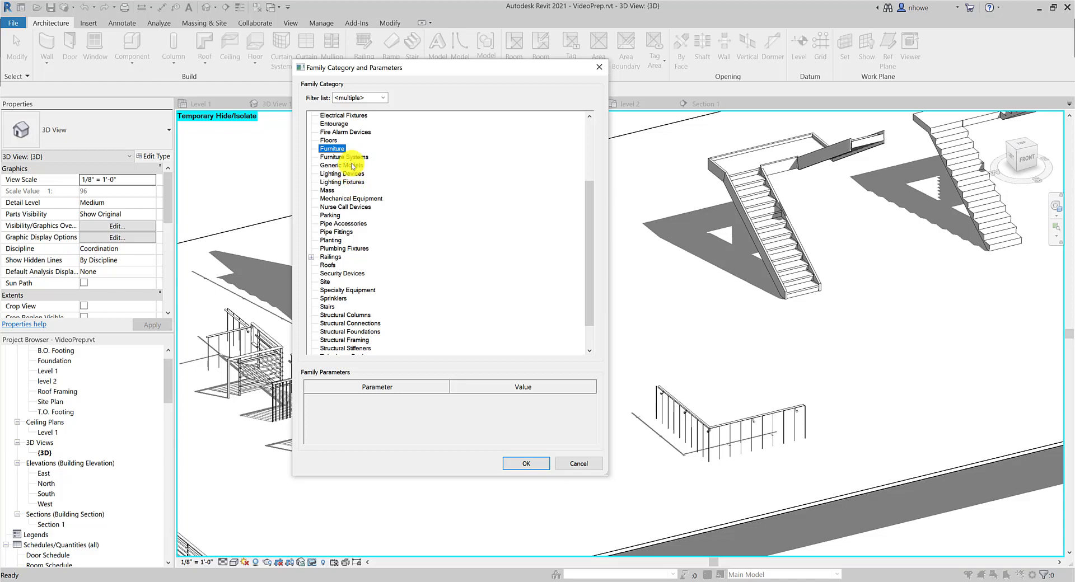
{"action": "left_click", "coordinate": [354, 165]}
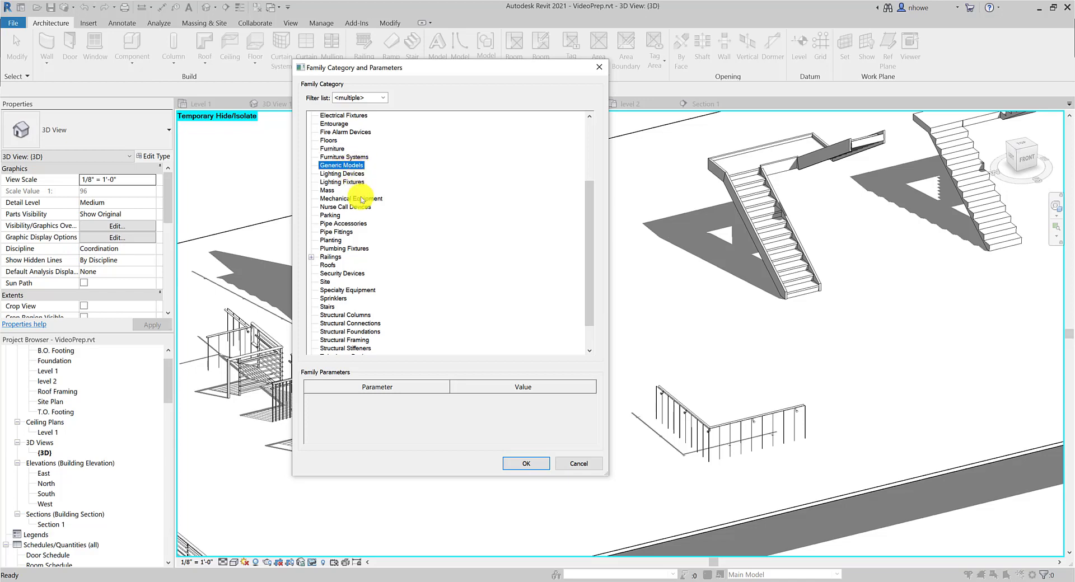
{"action": "left_click", "coordinate": [335, 307]}
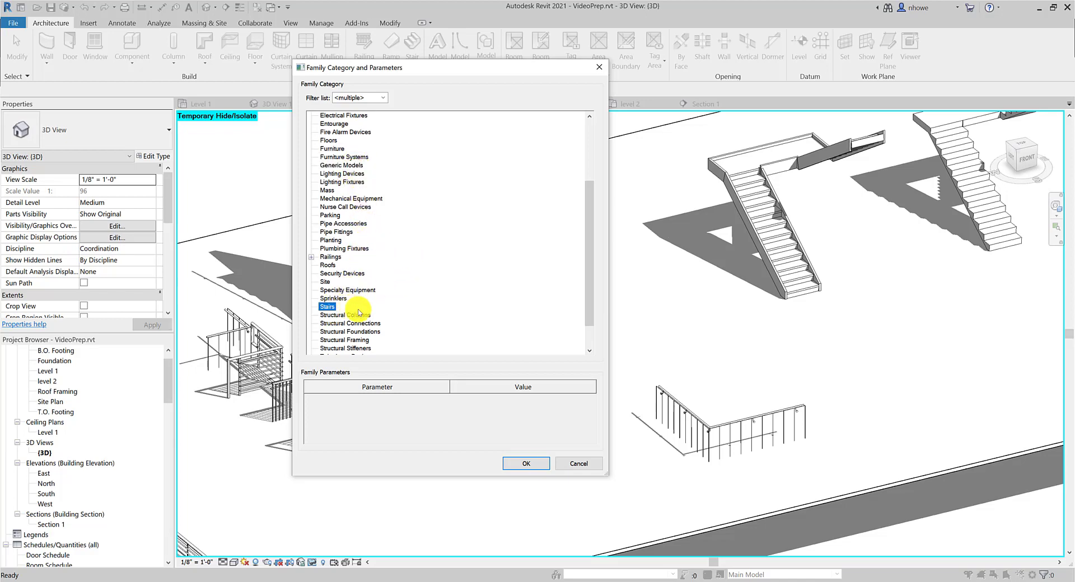
Step: Accept the Stairs category and name the in-place model Base
{"action": "left_click", "coordinate": [533, 464]}
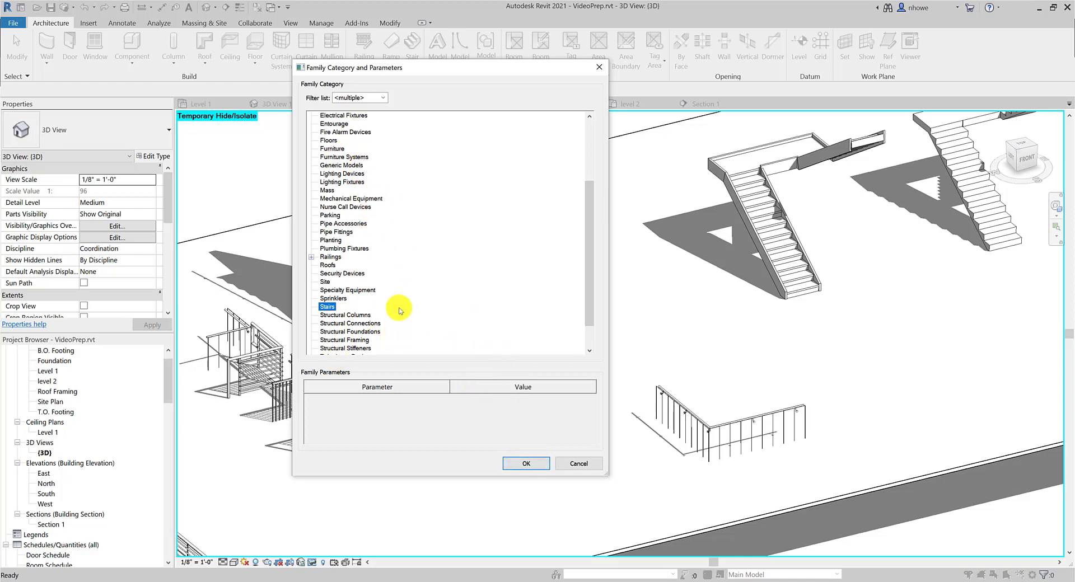
{"action": "scroll", "coordinate": [400, 310], "scroll_direction": "down", "scroll_amount": 1}
{"action": "scroll", "coordinate": [400, 311], "scroll_direction": "up", "scroll_amount": 3}
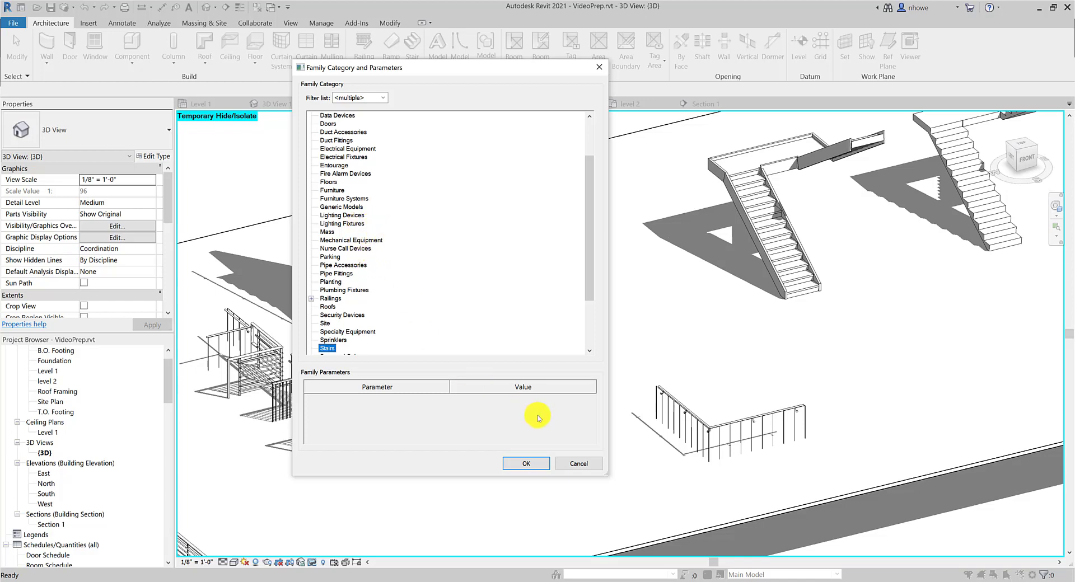
{"action": "left_click", "coordinate": [538, 466]}
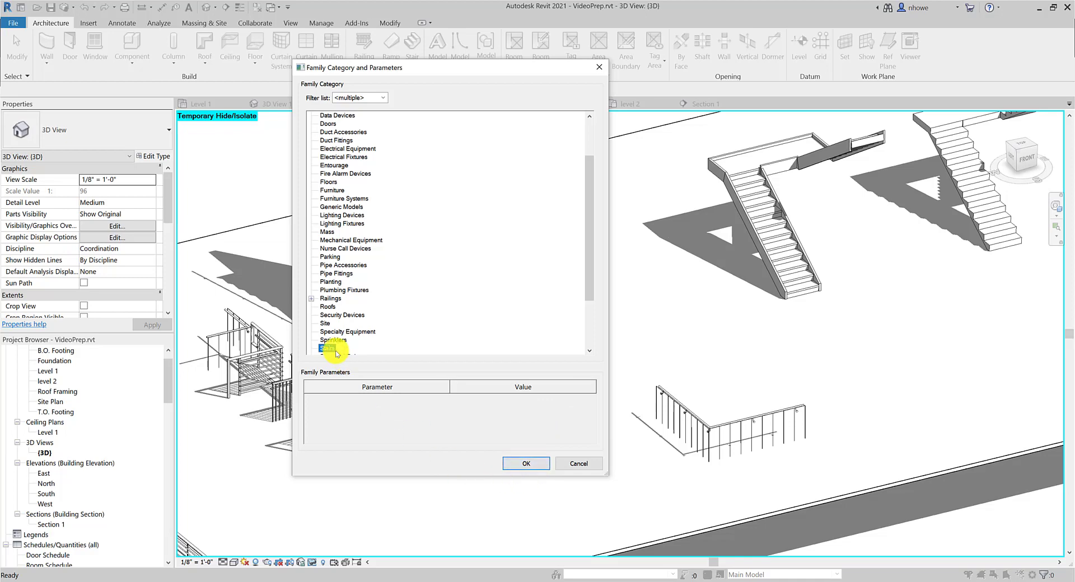
{"action": "left_click", "coordinate": [528, 464]}
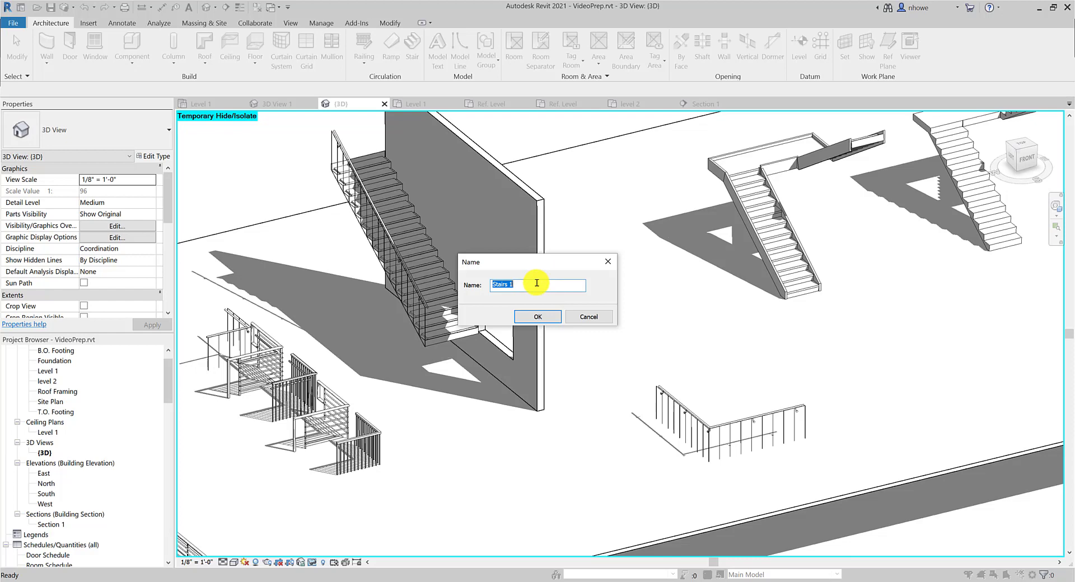
{"action": "type", "text": "Base"}
{"action": "key", "text": "Return"}
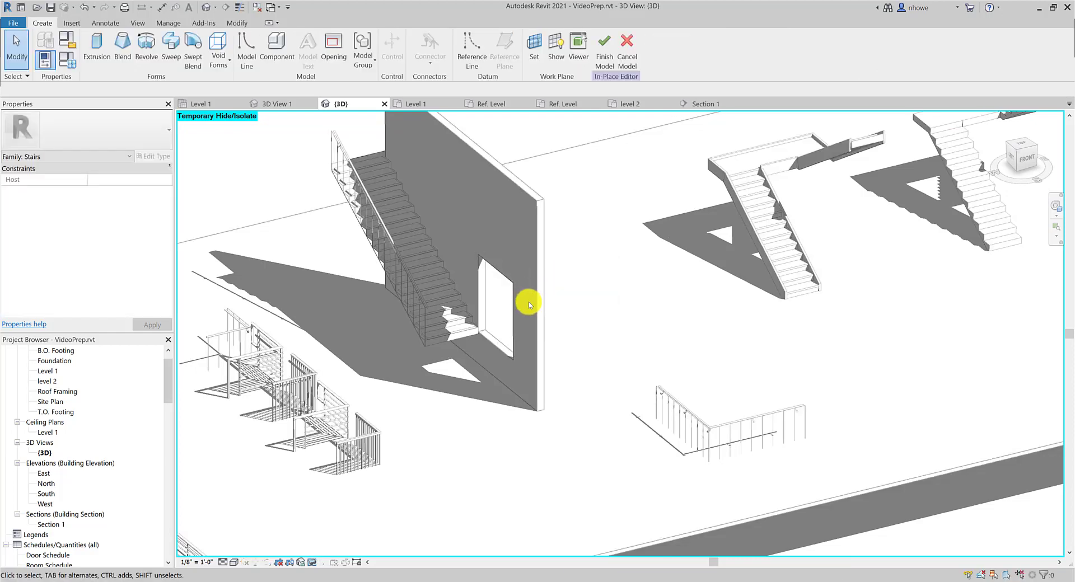
Step: Start a solid extrusion and set its work plane to Level : Level 1
{"action": "left_click", "coordinate": [100, 47]}
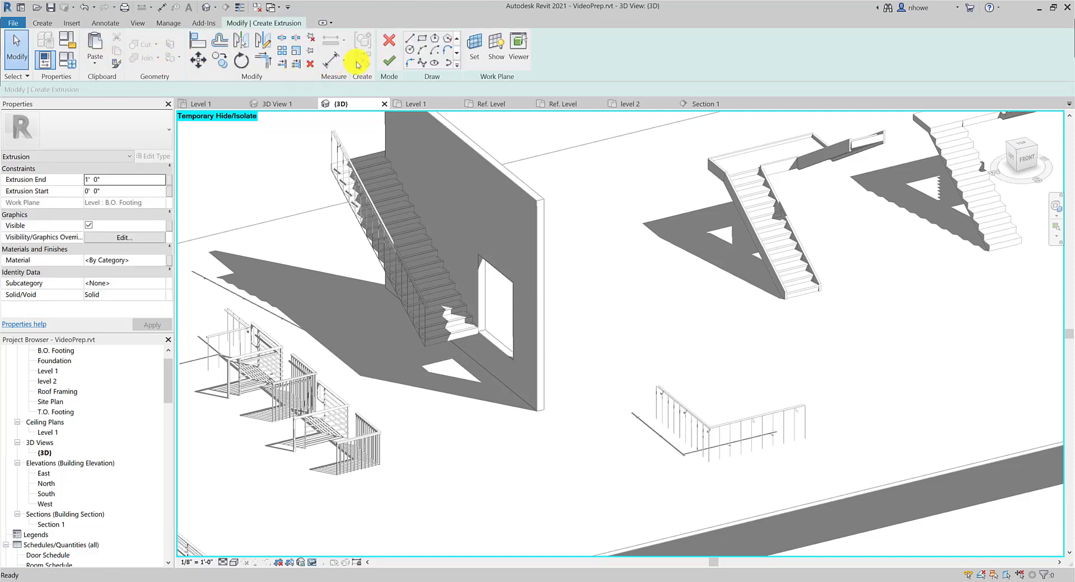
{"action": "left_click", "coordinate": [474, 47]}
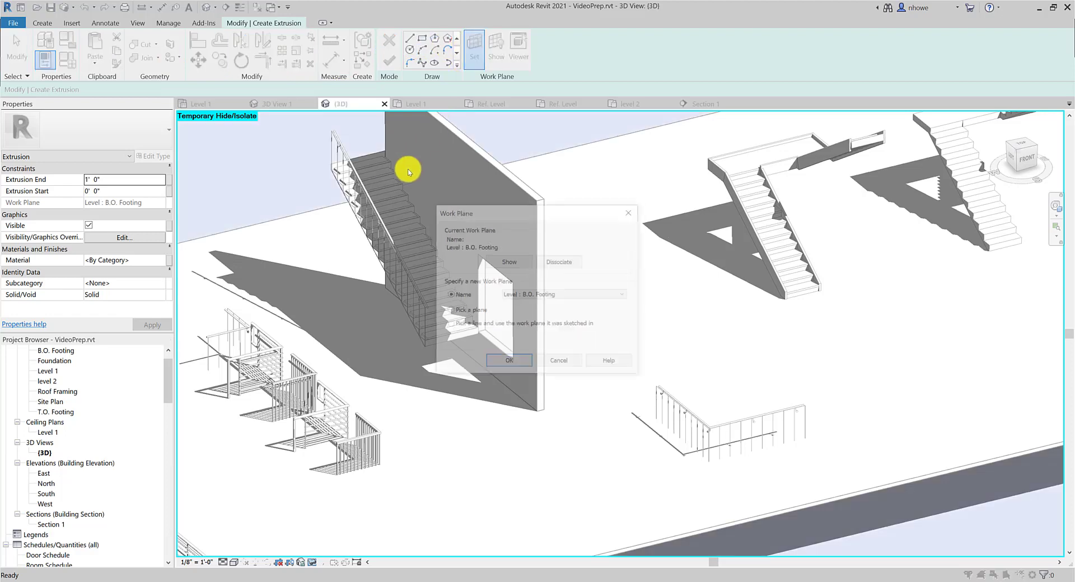
{"action": "left_click", "coordinate": [541, 295]}
{"action": "left_click", "coordinate": [542, 318]}
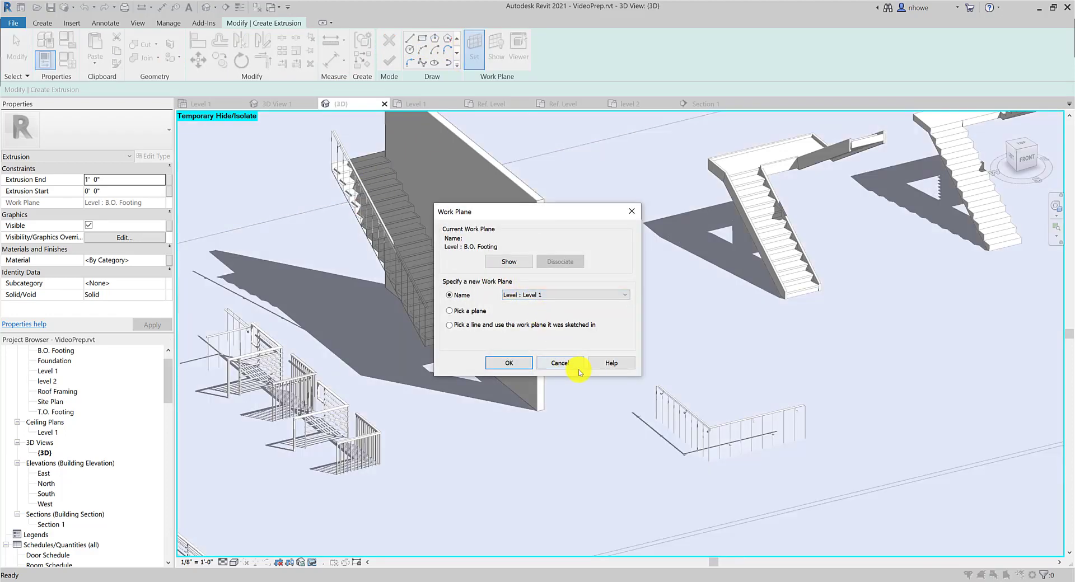
{"action": "left_click", "coordinate": [508, 363]}
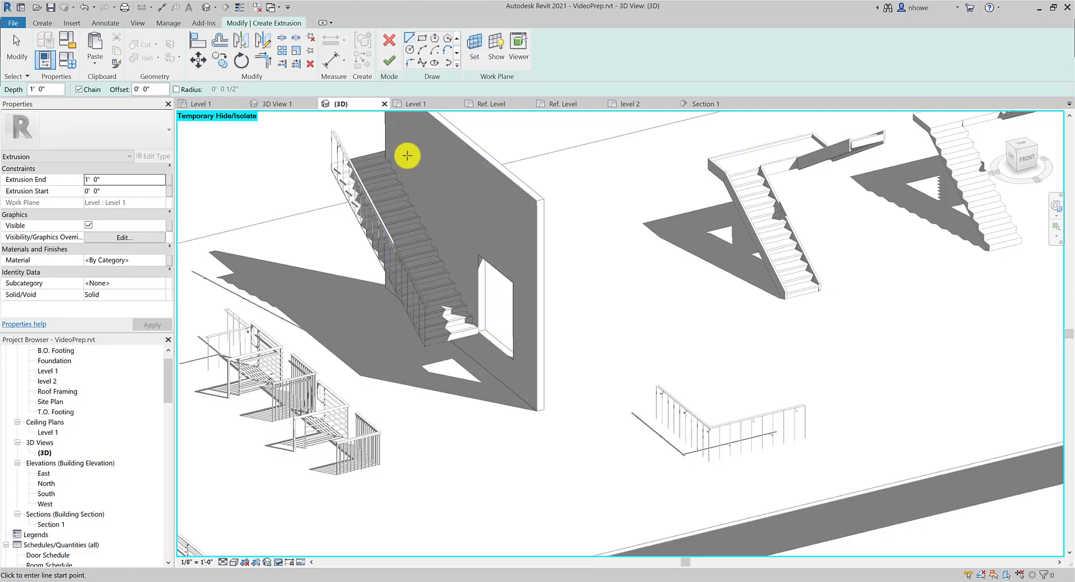
Step: Open the Level 1 floor plan and discard the extrusion that was started
{"action": "left_click", "coordinate": [425, 105]}
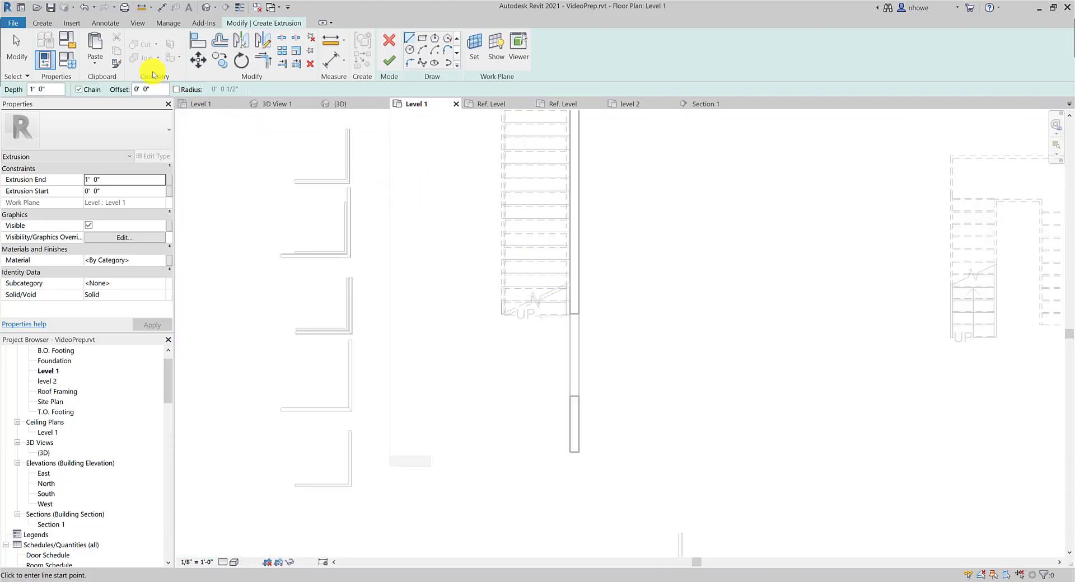
{"action": "left_click", "coordinate": [42, 23]}
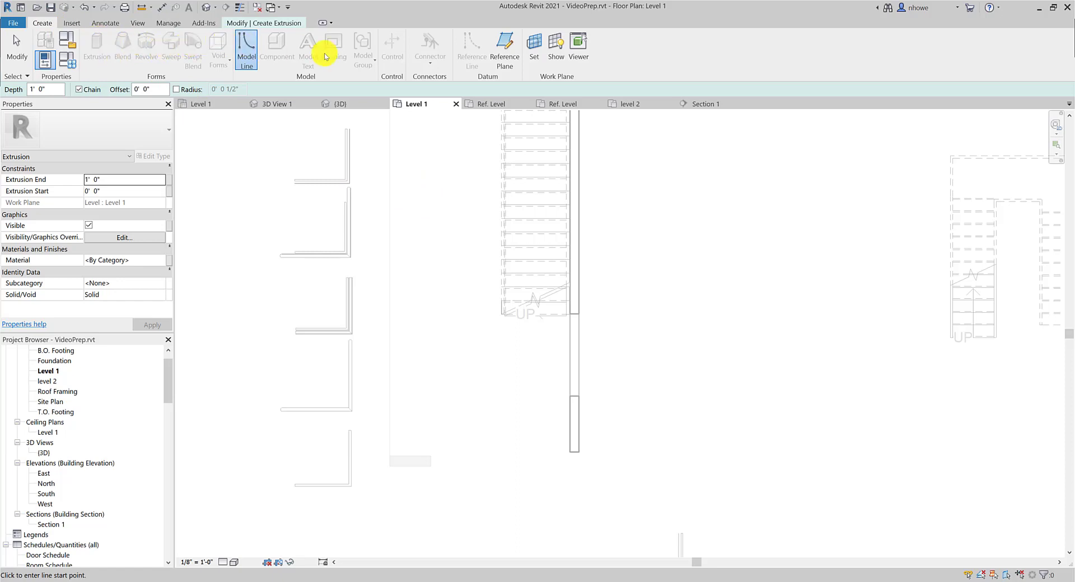
{"action": "key", "text": "Escape"}
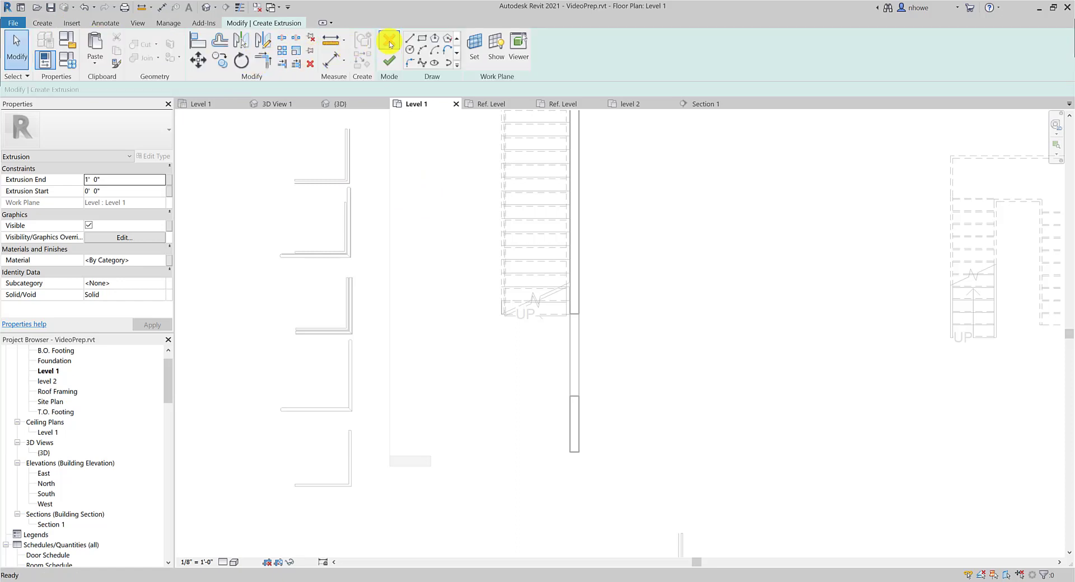
{"action": "left_click", "coordinate": [388, 41]}
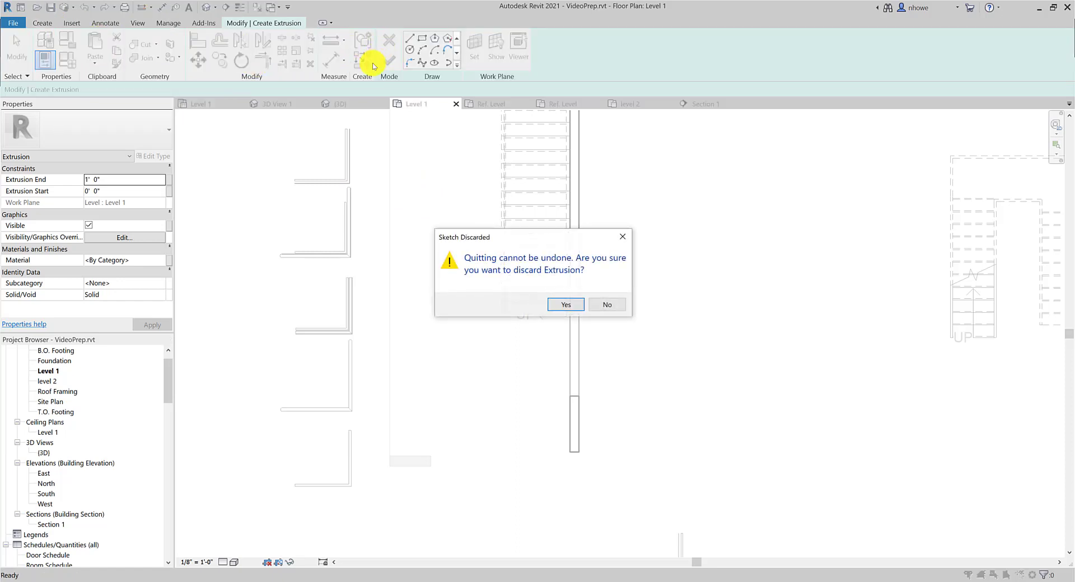
{"action": "left_click", "coordinate": [575, 305]}
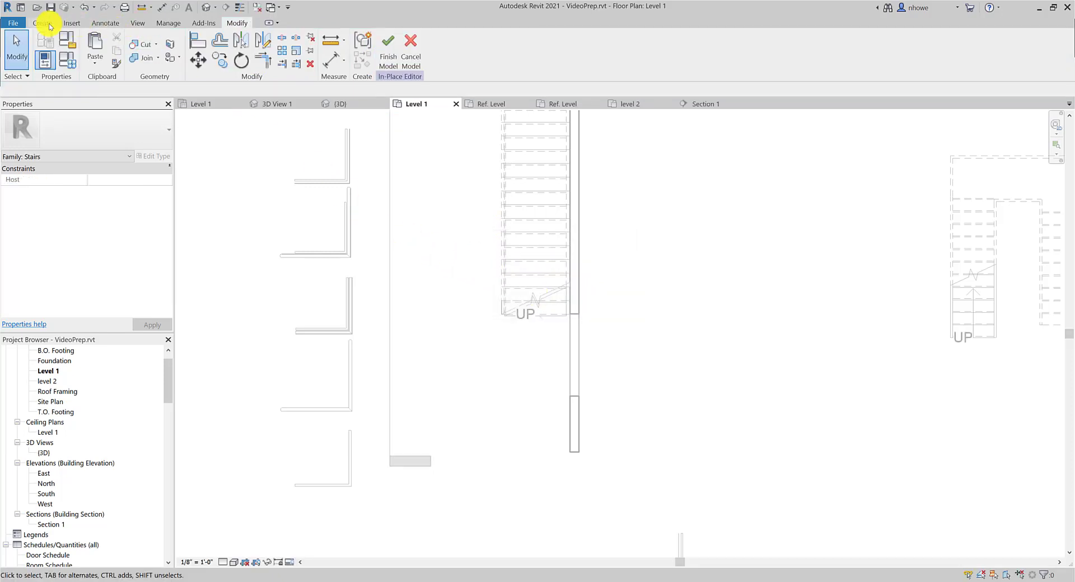
Step: Start a new solid extrusion and sketch a 4'-0" by 7'-0" rectangle over the foot of the stair beside the wall opening
{"action": "left_click", "coordinate": [43, 23]}
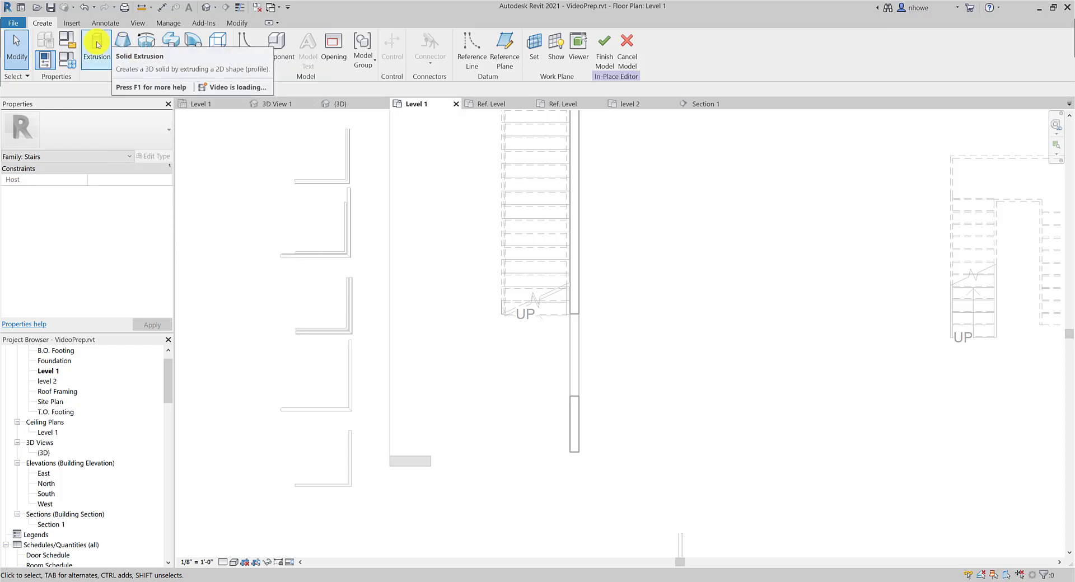
{"action": "left_click", "coordinate": [98, 45]}
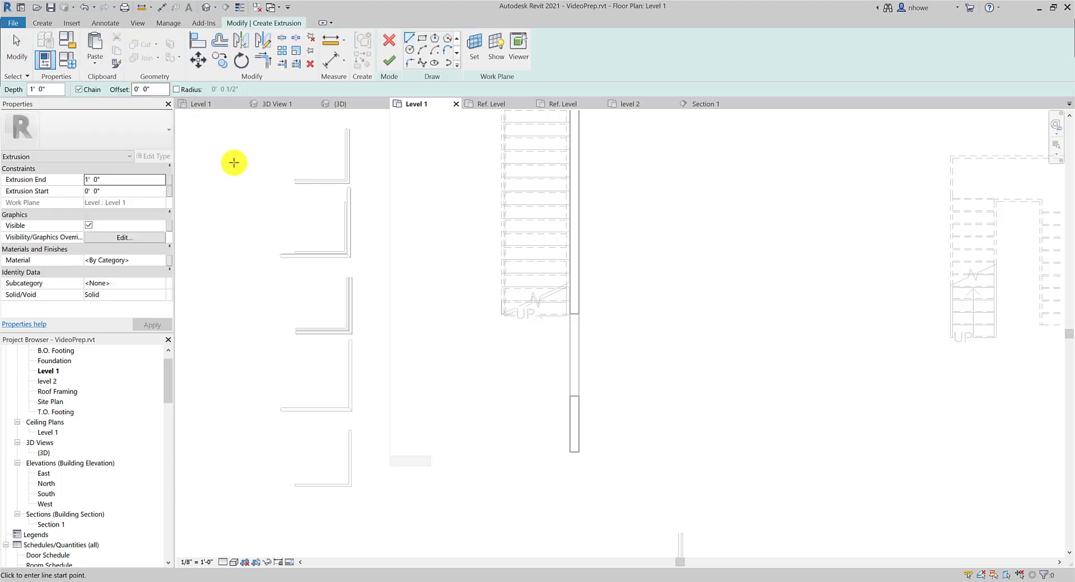
{"action": "left_click", "coordinate": [422, 38]}
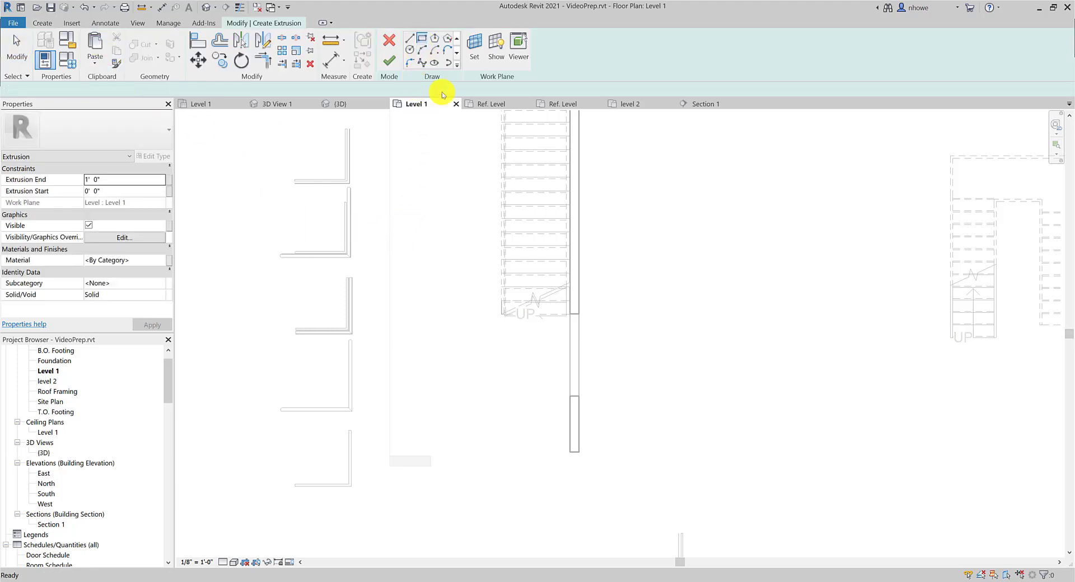
{"action": "left_click", "coordinate": [501, 301]}
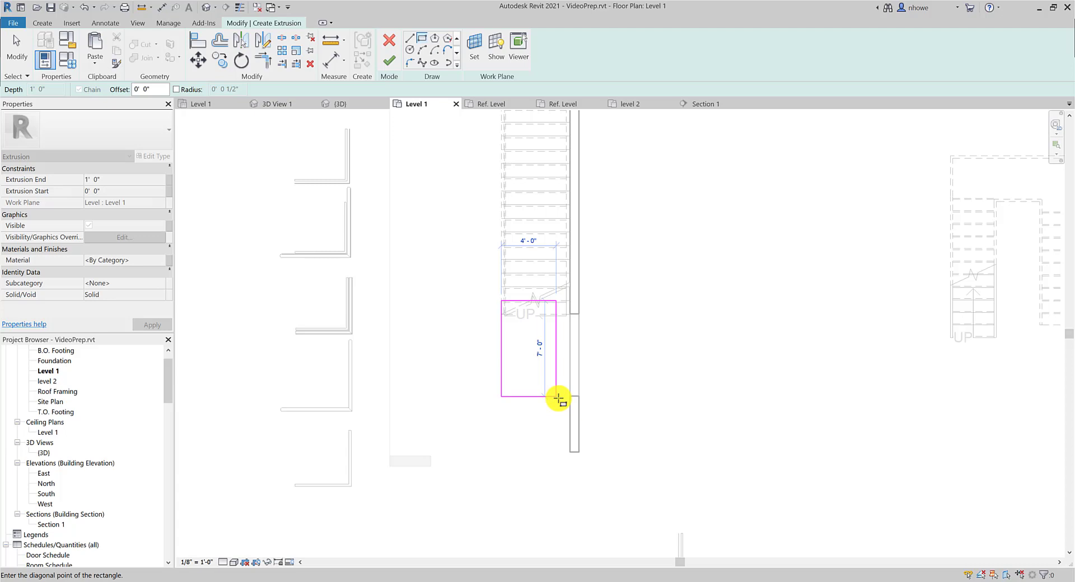
{"action": "left_click", "coordinate": [558, 398]}
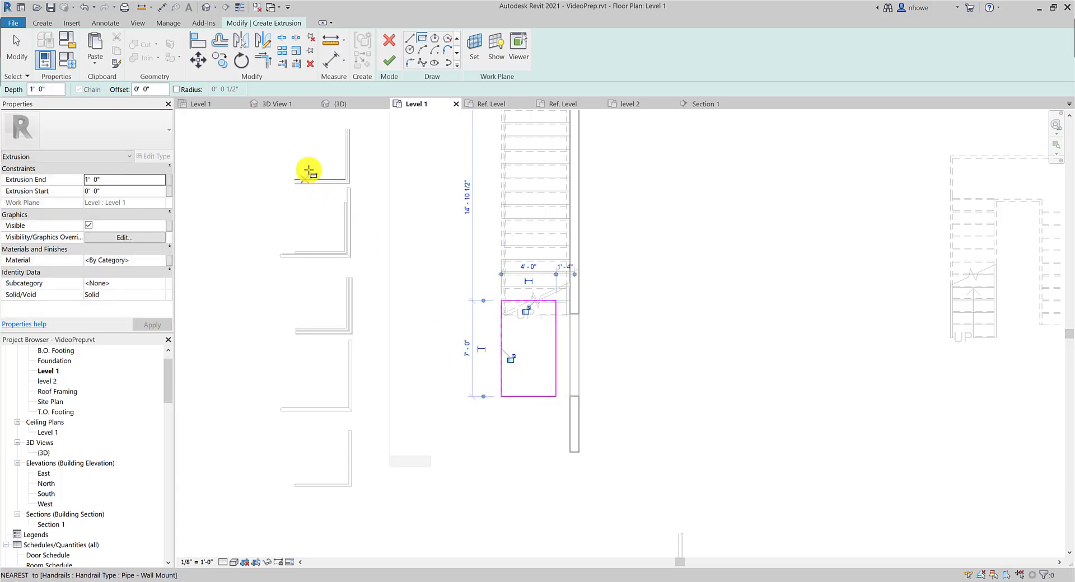
Step: Set the extrusion depth to 2' 10 141/256" and finish the rectangular sketch
{"action": "left_click_drag", "start_coordinate": [51, 89], "coordinate": [13, 89]}
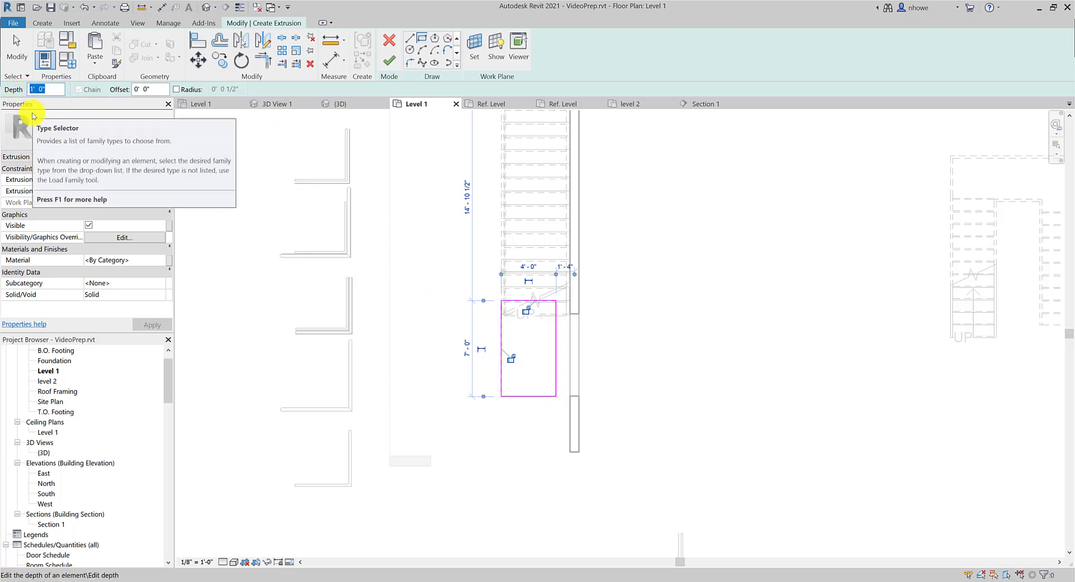
{"action": "type", "text": "34"}
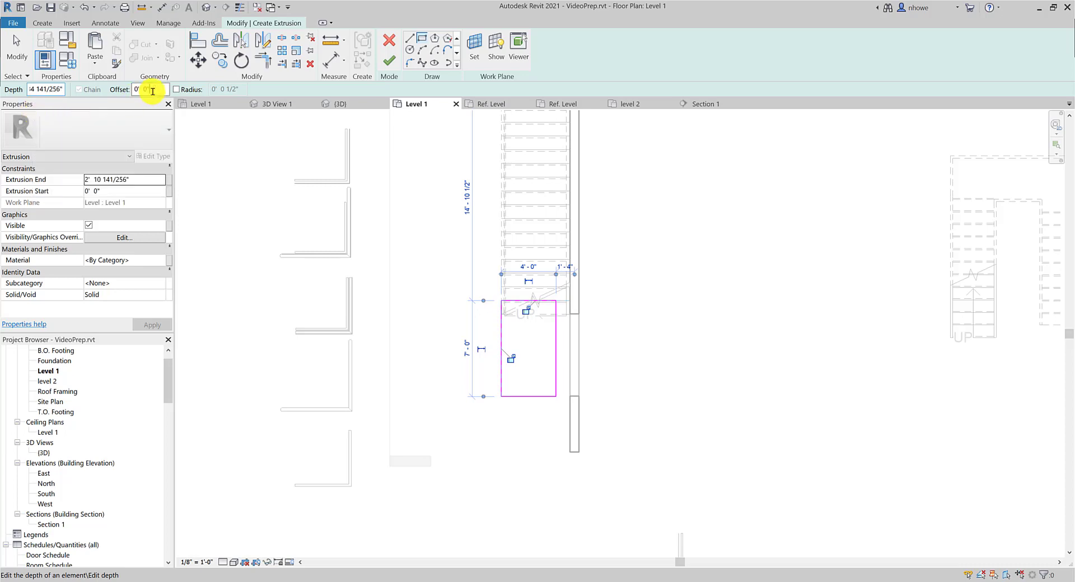
{"action": "left_click", "coordinate": [153, 91]}
{"action": "left_click", "coordinate": [392, 59]}
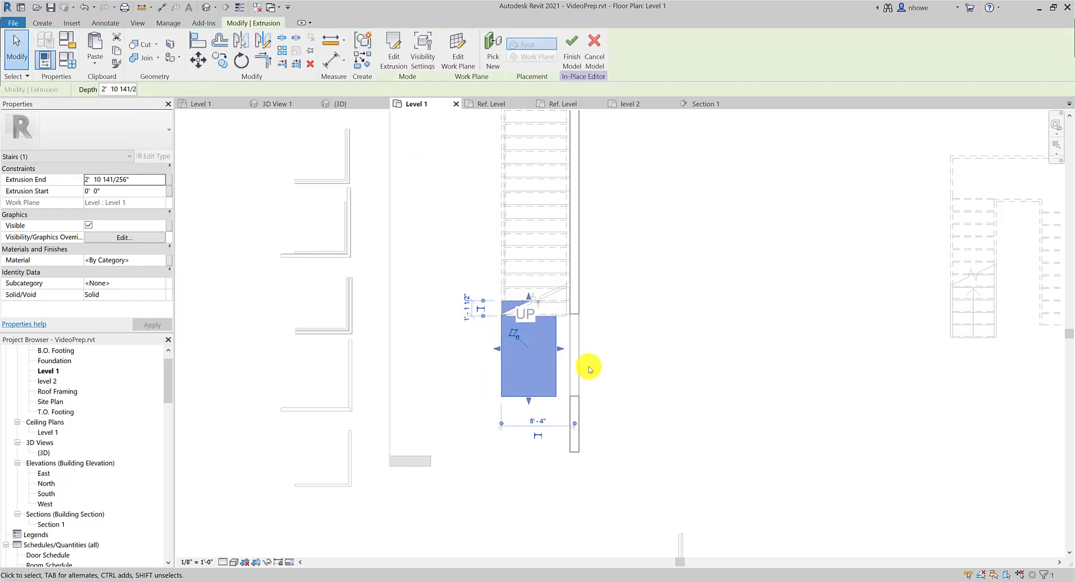
Step: Align the base extrusion's wall-side edge with the face of the wall and finish the in-place model
{"action": "left_click", "coordinate": [208, 39]}
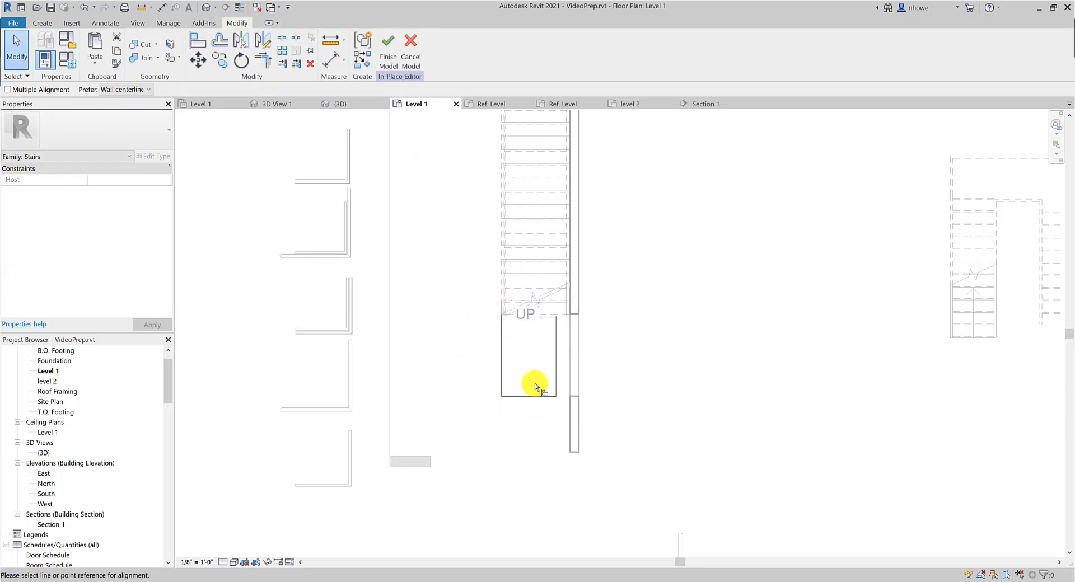
{"action": "left_click", "coordinate": [568, 389]}
{"action": "left_click", "coordinate": [556, 384]}
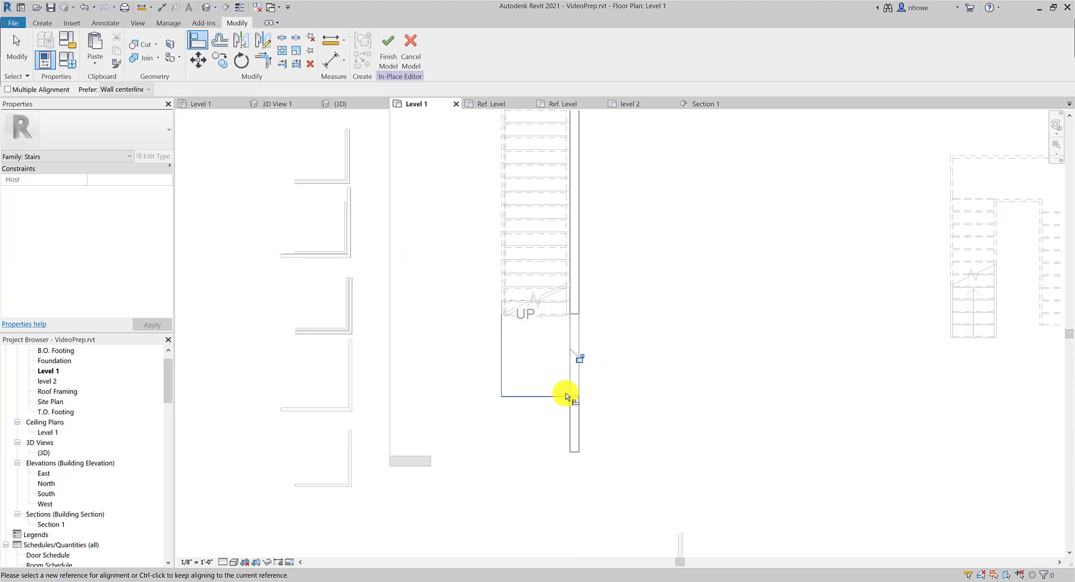
{"action": "left_click", "coordinate": [17, 50]}
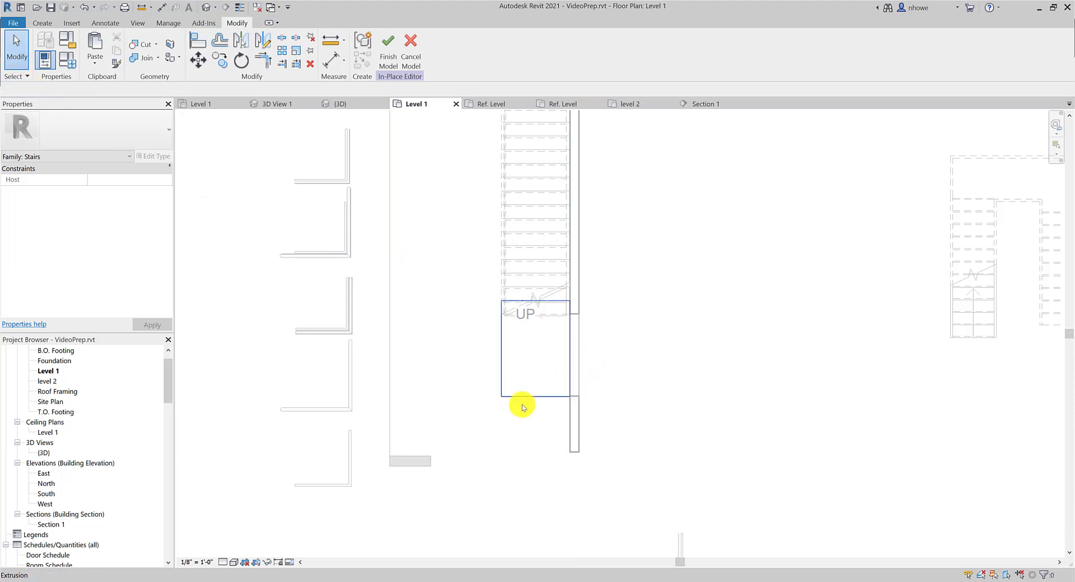
{"action": "scroll", "coordinate": [529, 404], "scroll_direction": "up", "scroll_amount": 3}
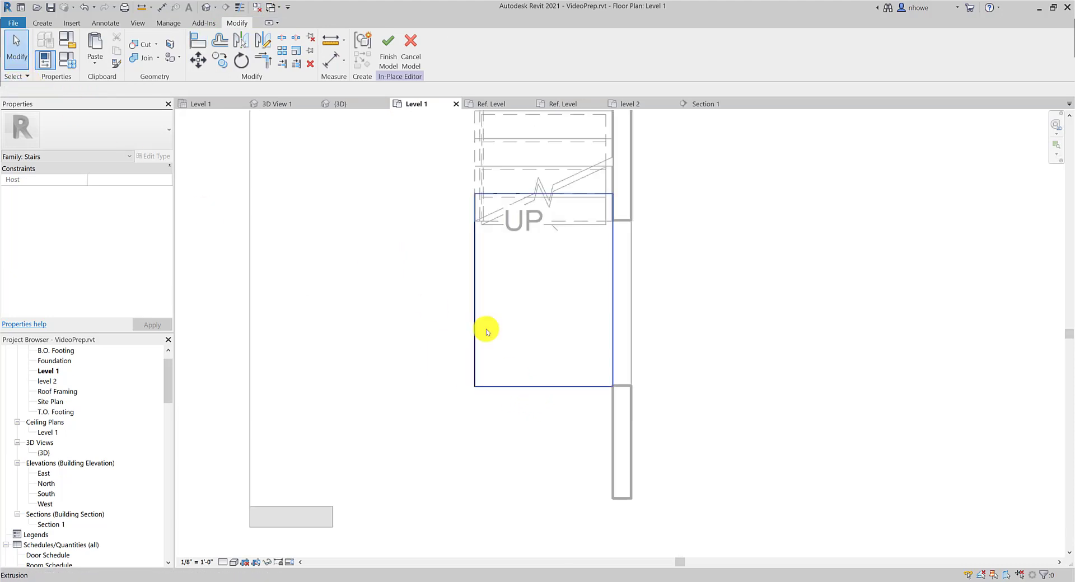
{"action": "left_click", "coordinate": [389, 59]}
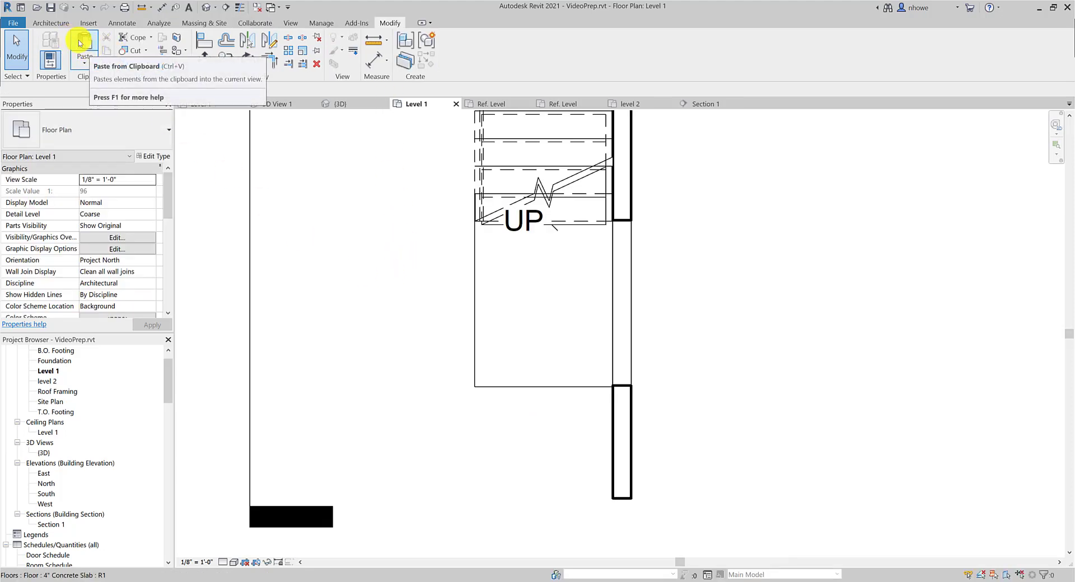
Step: Examine the base at the stair foot from several angles in the 3D view, then return to the Level 1 floor plan
{"action": "left_click", "coordinate": [343, 103]}
{"action": "scroll", "coordinate": [487, 358], "scroll_direction": "up", "scroll_amount": 3}
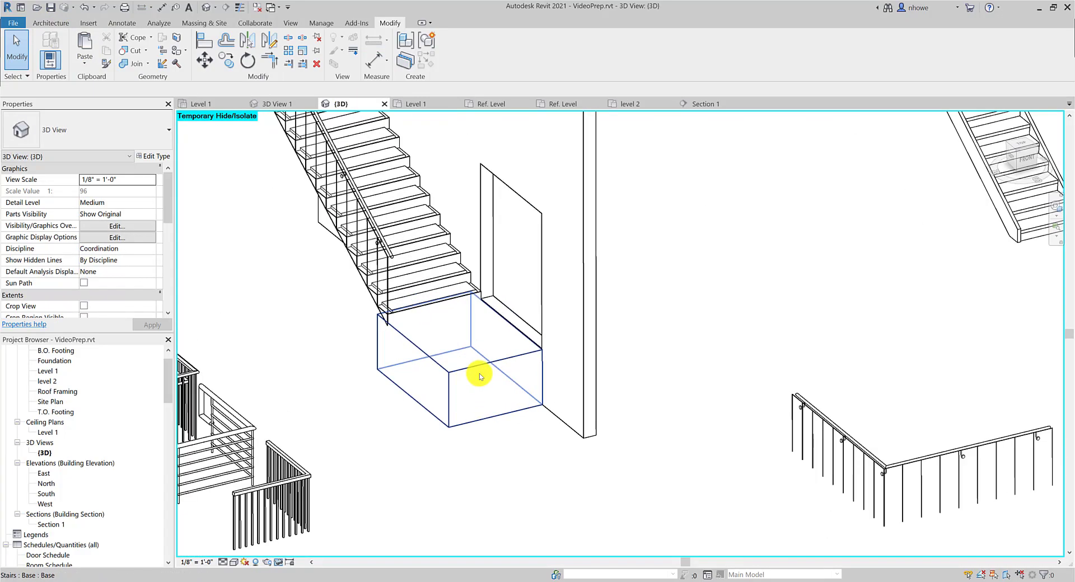
{"action": "mouse_move", "coordinate": [364, 355]}
{"action": "middle_mouse_down", "text": "shift"}
{"action": "mouse_move", "coordinate": [401, 360]}
{"action": "mouse_move", "coordinate": [388, 347]}
{"action": "mouse_move", "coordinate": [487, 371]}
{"action": "mouse_move", "coordinate": [571, 361]}
{"action": "mouse_move", "coordinate": [487, 312]}
{"action": "mouse_move", "coordinate": [559, 331]}
{"action": "mouse_move", "coordinate": [542, 345]}
{"action": "mouse_move", "coordinate": [511, 271]}
{"action": "mouse_move", "coordinate": [523, 297]}
{"action": "mouse_move", "coordinate": [547, 295]}
{"action": "mouse_move", "coordinate": [519, 292]}
{"action": "mouse_move", "coordinate": [533, 290]}
{"action": "mouse_move", "coordinate": [514, 310]}
{"action": "mouse_move", "coordinate": [395, 305]}
{"action": "mouse_move", "coordinate": [276, 256]}
{"action": "mouse_move", "coordinate": [382, 243]}
{"action": "mouse_move", "coordinate": [276, 301]}
{"action": "middle_mouse_up", "text": "shift"}
{"action": "scroll", "coordinate": [559, 330], "scroll_direction": "up", "scroll_amount": 5}
{"action": "scroll", "coordinate": [276, 301], "scroll_direction": "down", "scroll_amount": 5}
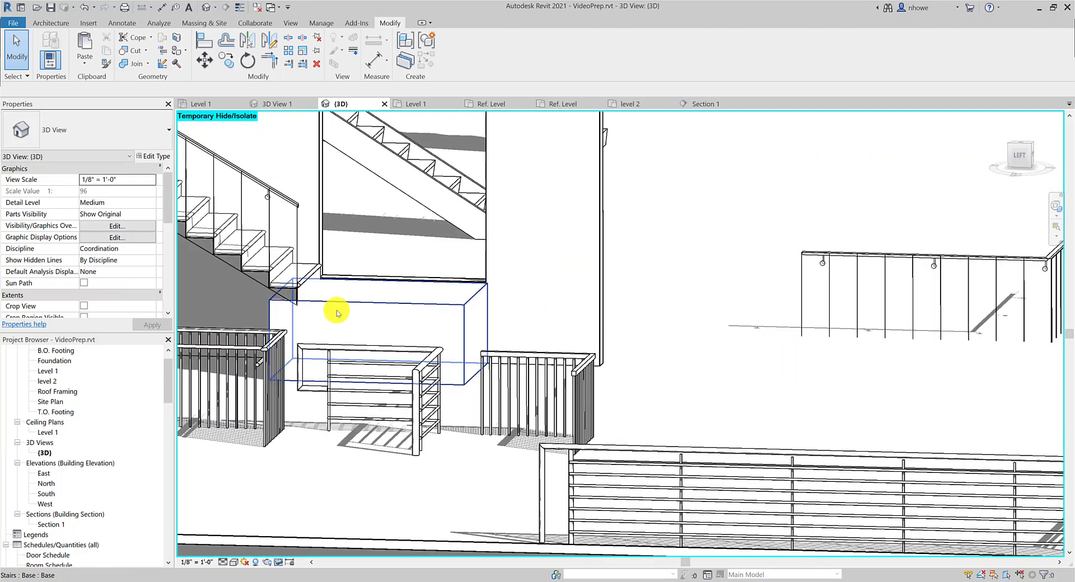
{"action": "middle_click_drag", "start_coordinate": [396, 328], "coordinate": [477, 329], "text": "shift"}
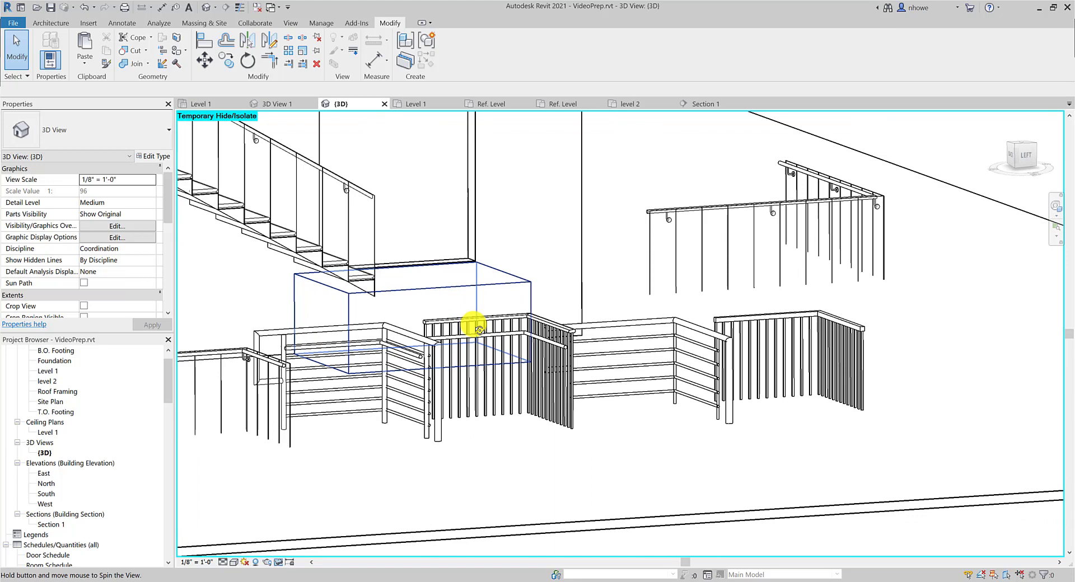
{"action": "left_click", "coordinate": [352, 308]}
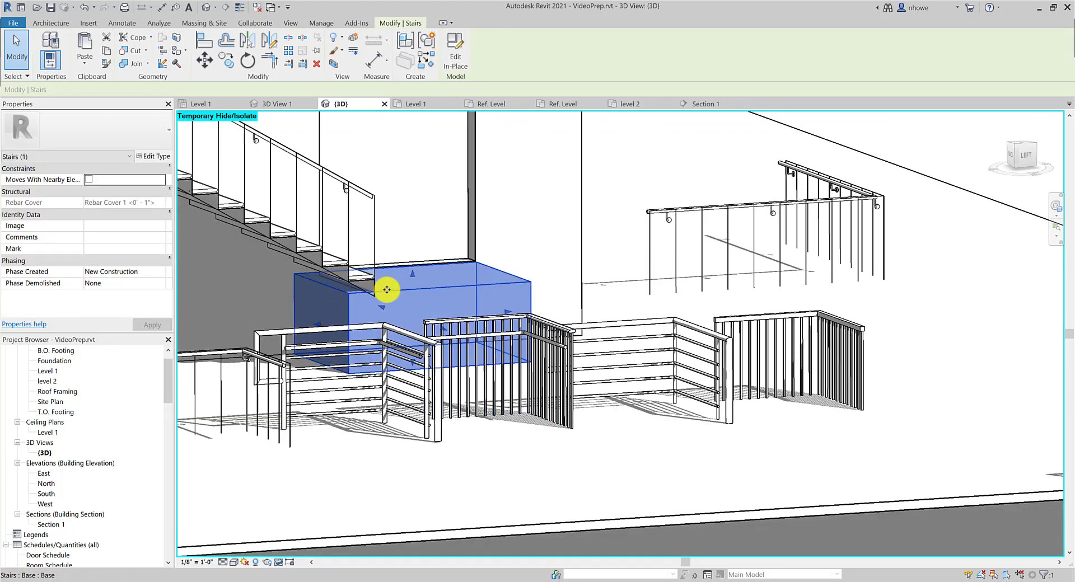
{"action": "middle_click_drag", "start_coordinate": [379, 285], "coordinate": [285, 221], "text": "shift"}
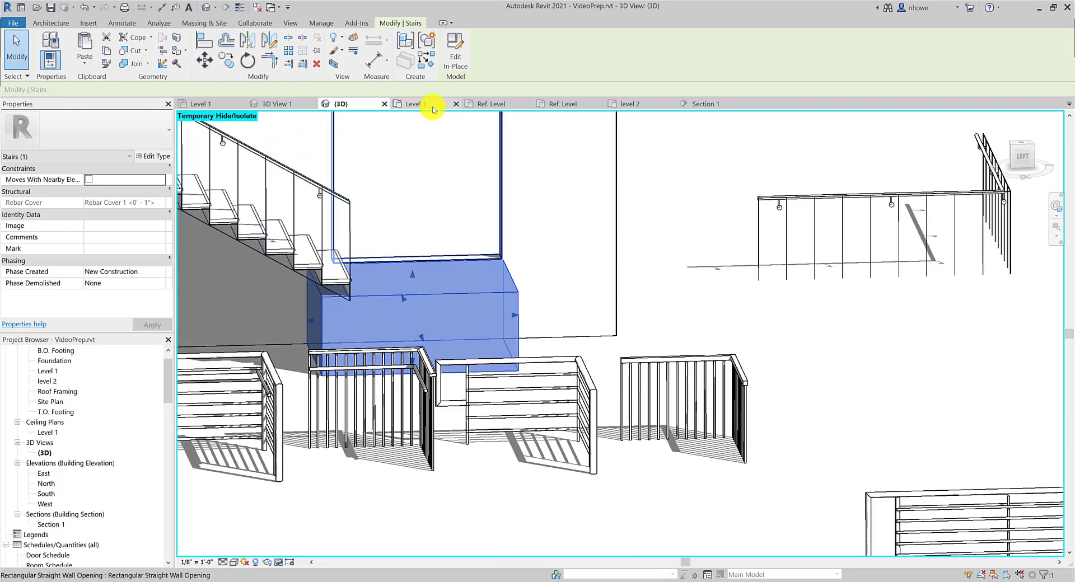
{"action": "left_click", "coordinate": [414, 104]}
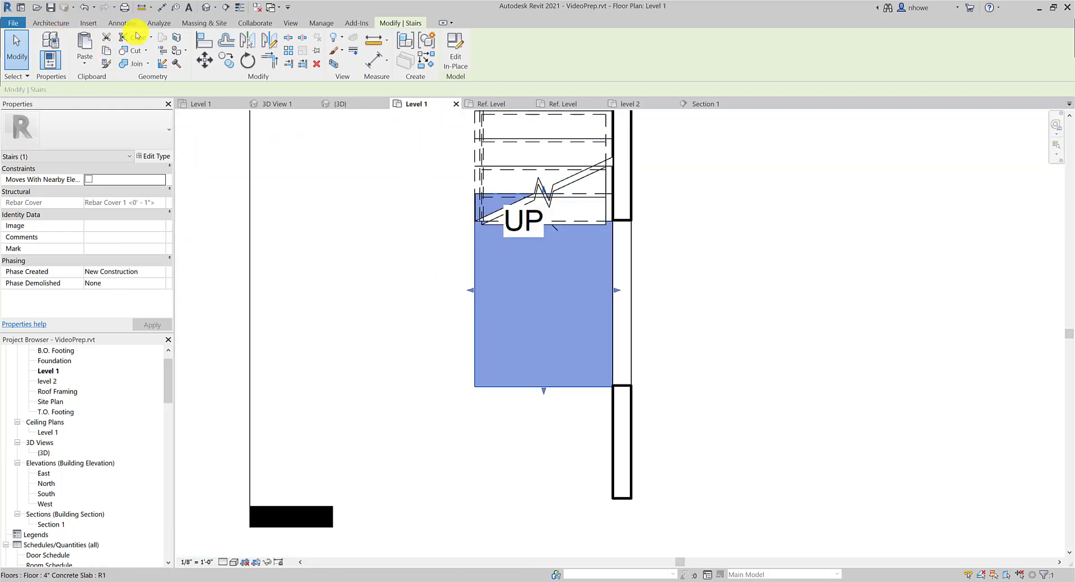
Step: Try to align the base with the stair's lowest riser line in plan without entering in-place editing, and undo the alignment
{"action": "left_click", "coordinate": [205, 40]}
{"action": "scroll", "coordinate": [479, 222], "scroll_direction": "up", "scroll_amount": 3}
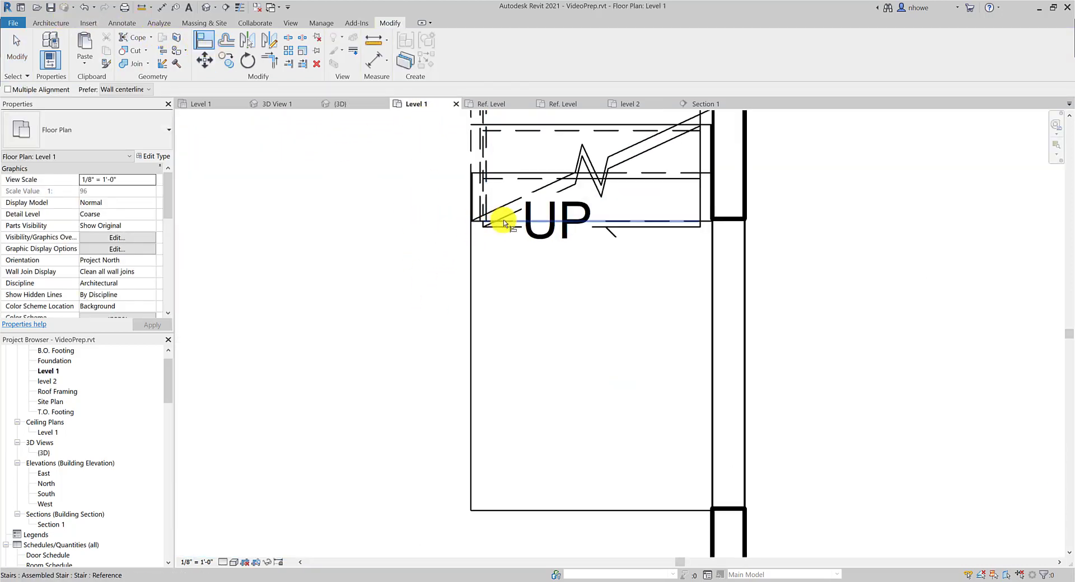
{"action": "left_click", "coordinate": [504, 222]}
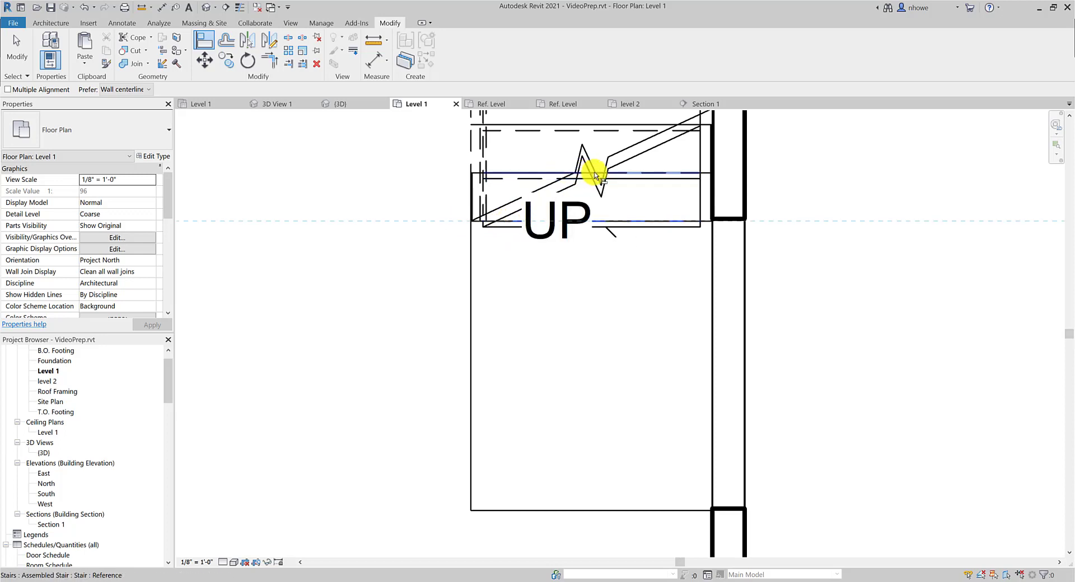
{"action": "left_click", "coordinate": [678, 176]}
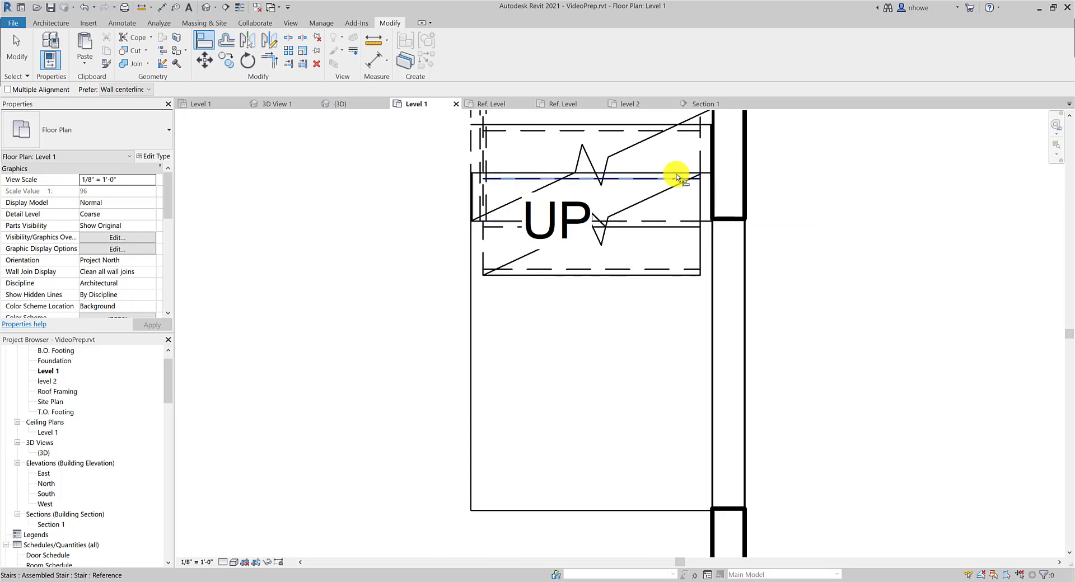
{"action": "left_click", "coordinate": [677, 178]}
{"action": "key", "text": "Escape"}
{"action": "key", "text": "Escape"}
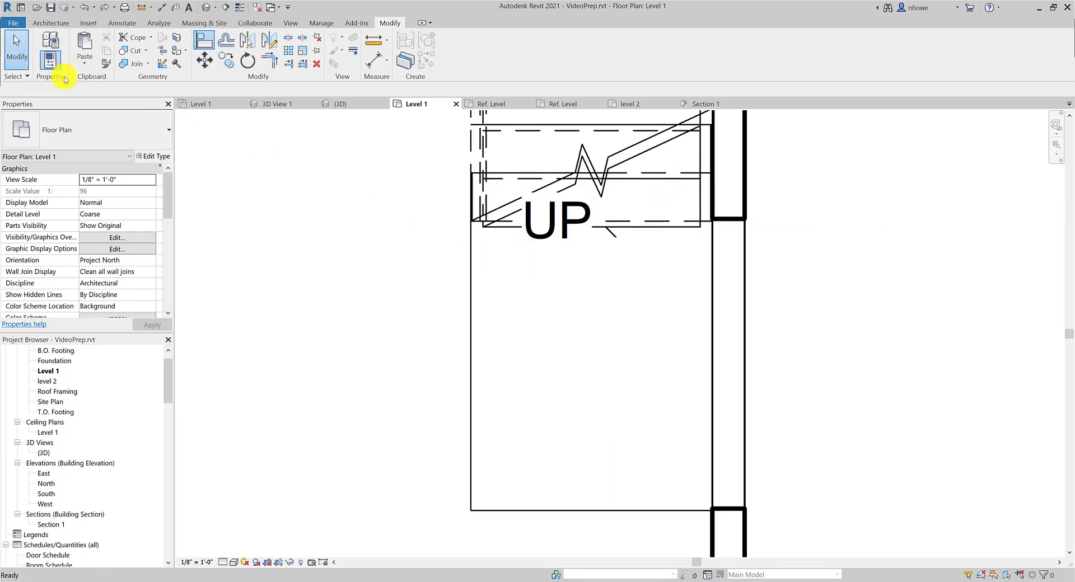
Step: Edit the base in place, align the extrusion's stair-side edge with the lowest riser line, and finish the model
{"action": "left_click", "coordinate": [476, 261]}
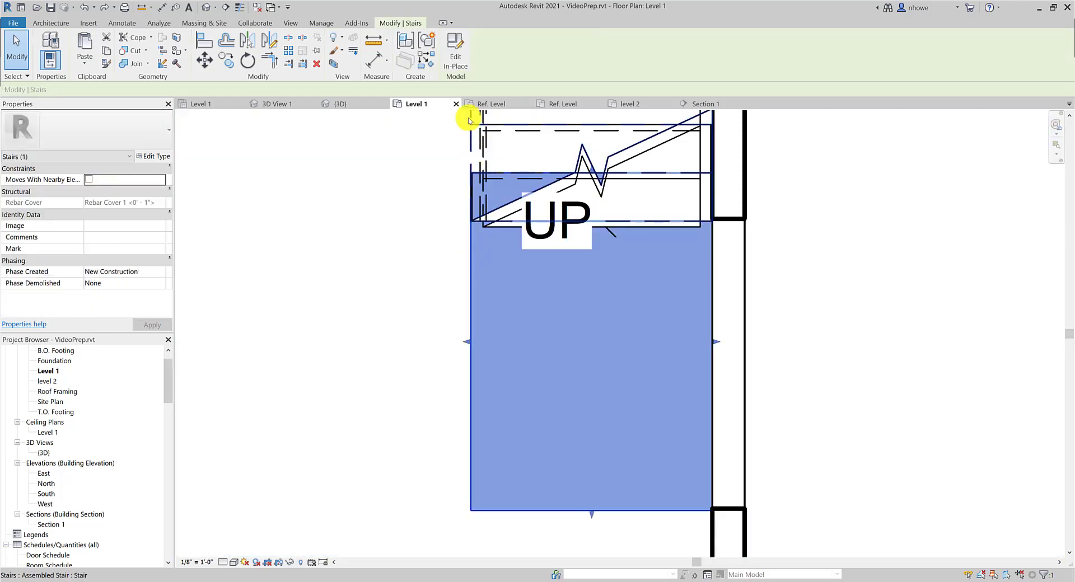
{"action": "left_click", "coordinate": [452, 56]}
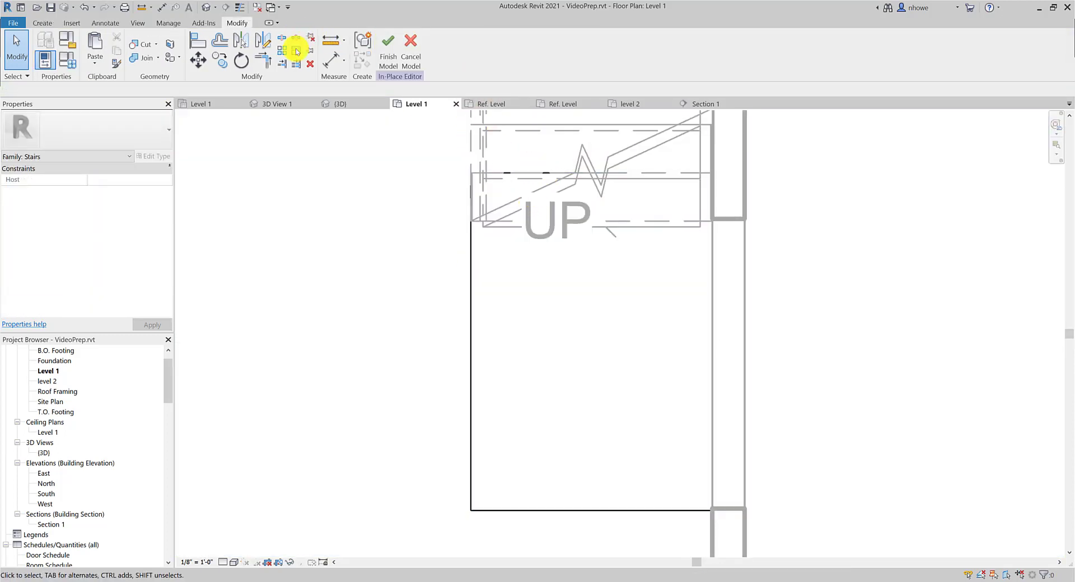
{"action": "left_click", "coordinate": [198, 41]}
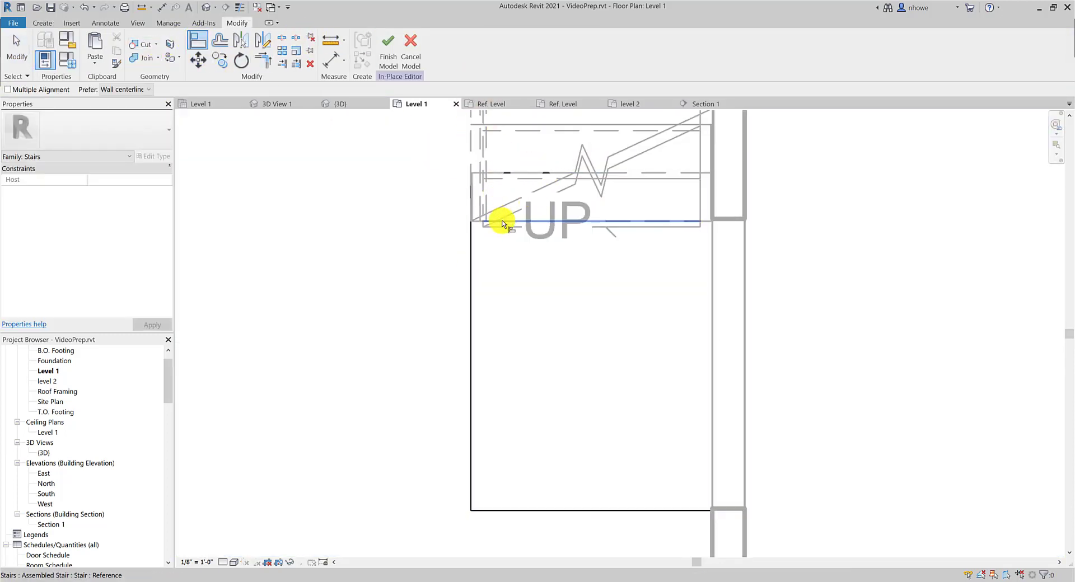
{"action": "left_click", "coordinate": [498, 221]}
{"action": "left_click", "coordinate": [541, 174]}
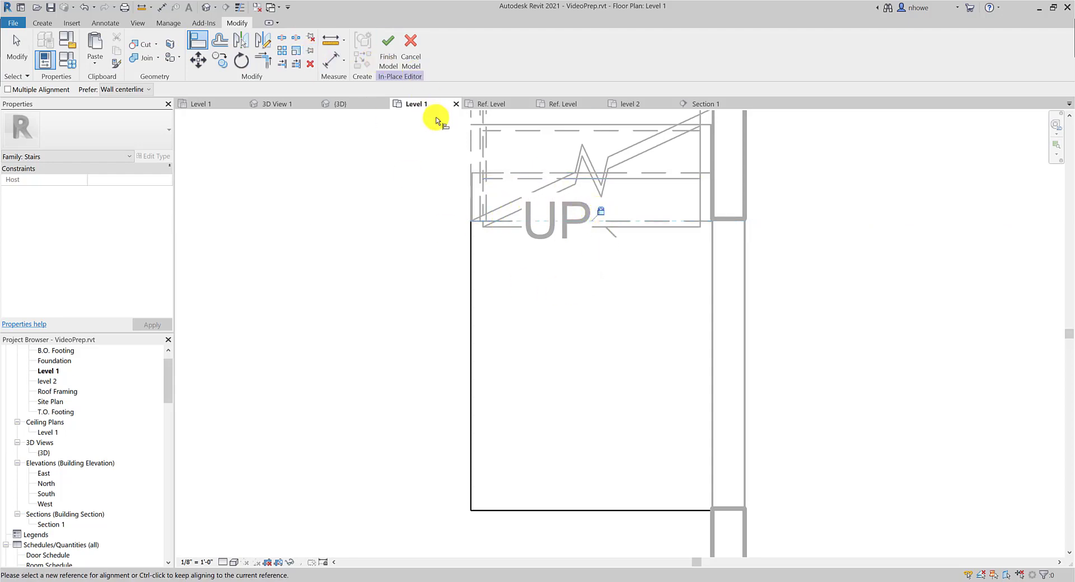
{"action": "left_click", "coordinate": [395, 54]}
Step: Reopen the base for in-place editing and stretch the extrusion away from the stair to about 9'-1" long
{"action": "scroll", "coordinate": [480, 259], "scroll_direction": "down", "scroll_amount": 3}
{"action": "left_click", "coordinate": [521, 354]}
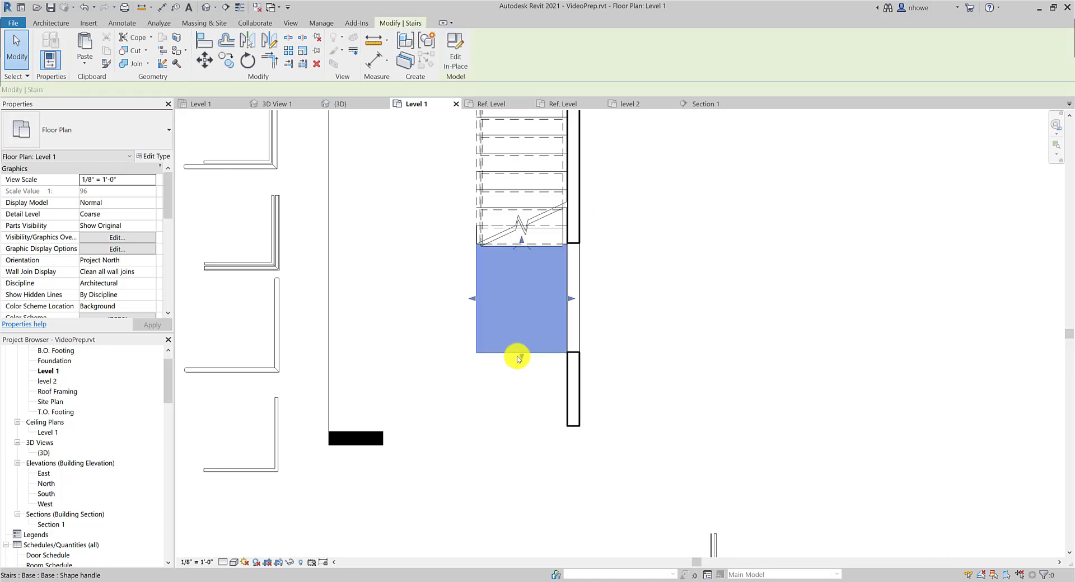
{"action": "scroll", "coordinate": [523, 355], "scroll_direction": "up", "scroll_amount": 2}
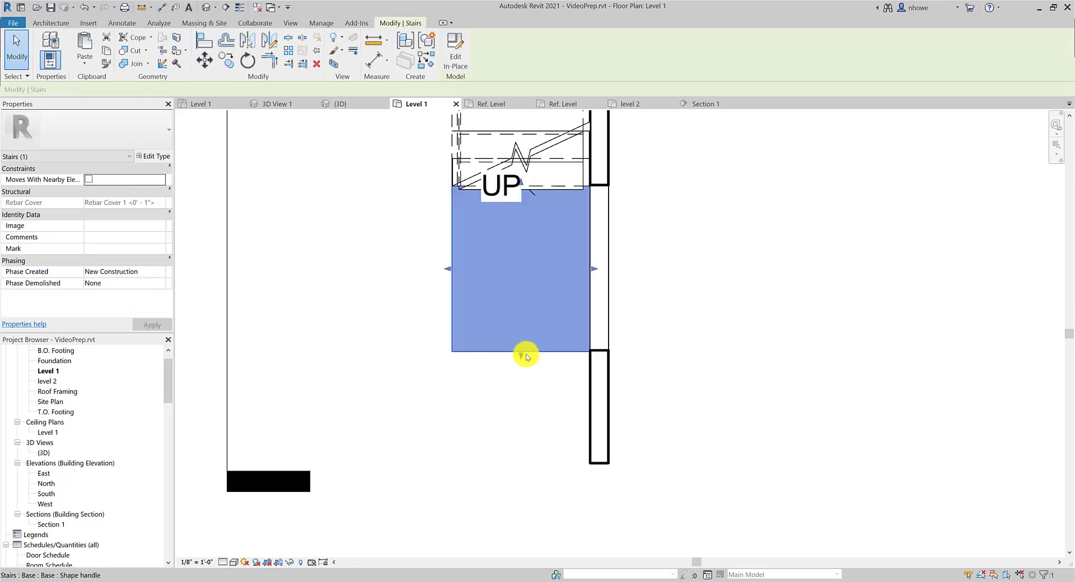
{"action": "left_click", "coordinate": [455, 56]}
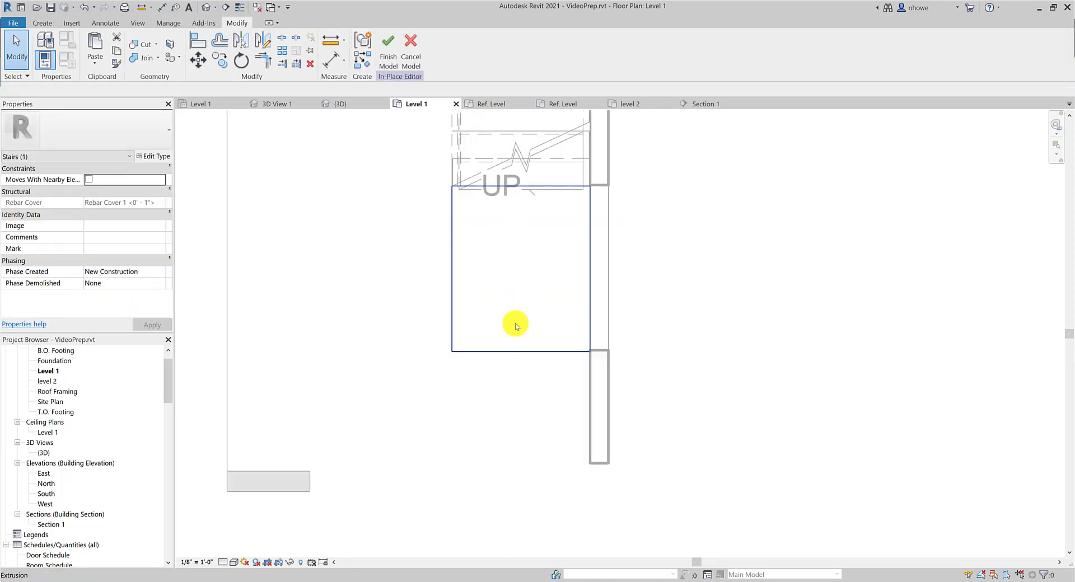
{"action": "left_click", "coordinate": [518, 355]}
{"action": "left_click_drag", "start_coordinate": [521, 355], "coordinate": [521, 439]}
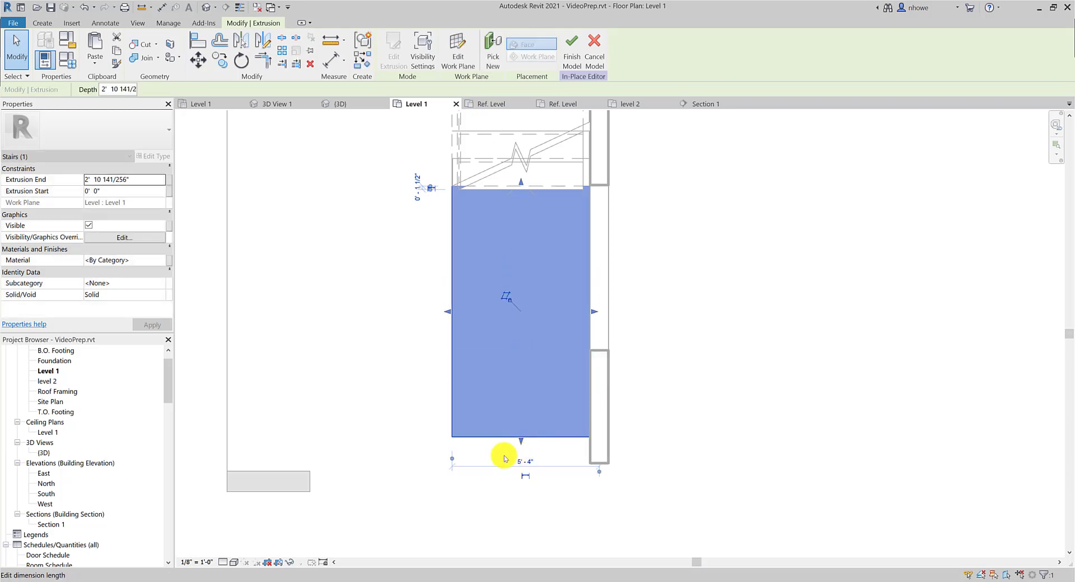
{"action": "left_click", "coordinate": [350, 186]}
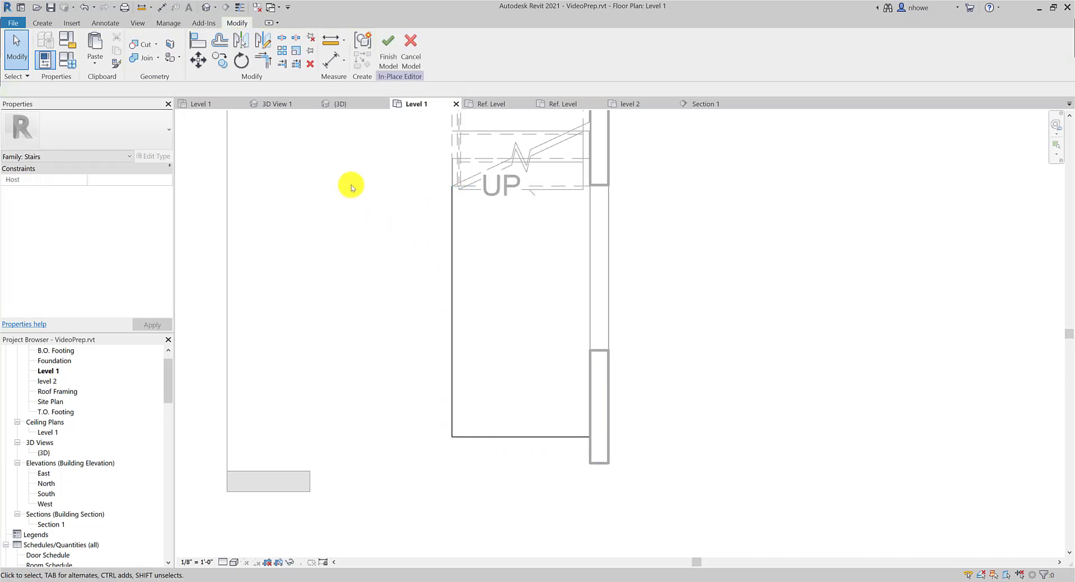
Step: Edit the extrusion's sketch, set its length along the wall to 10'-0", and finish the sketch
{"action": "left_click", "coordinate": [452, 241]}
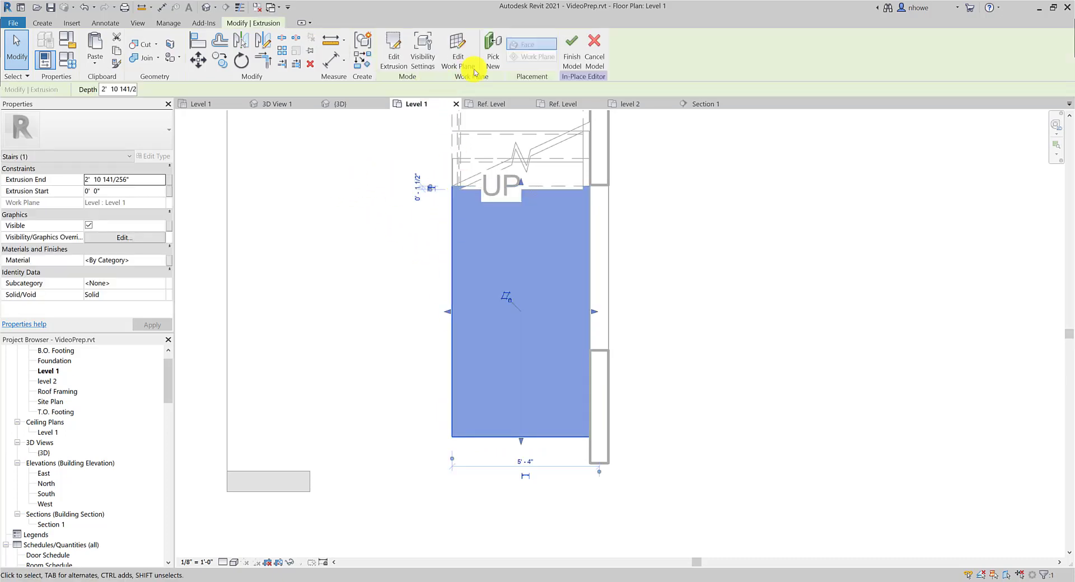
{"action": "left_click", "coordinate": [392, 53]}
{"action": "left_click", "coordinate": [502, 437]}
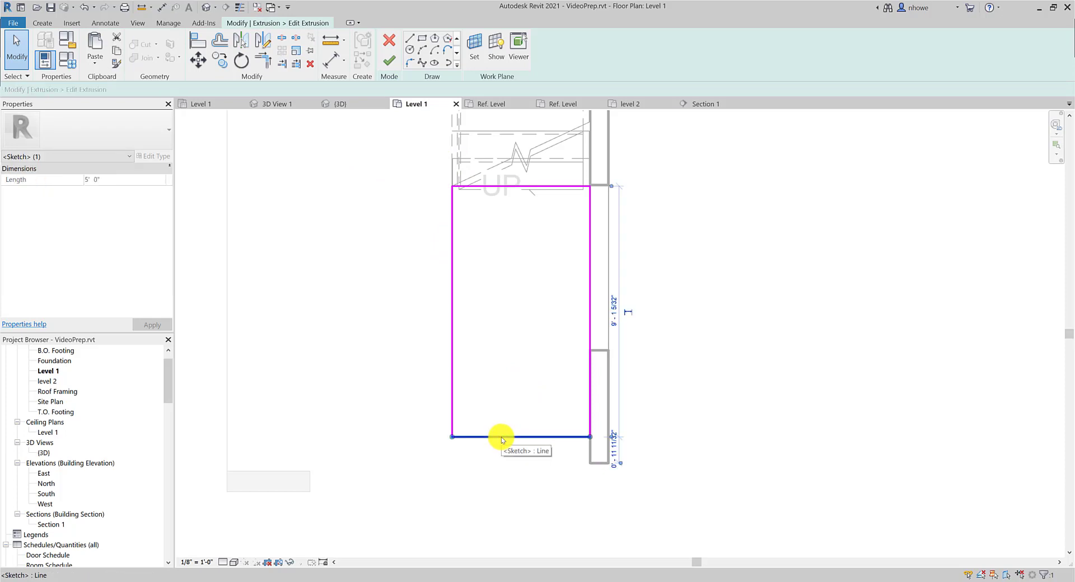
{"action": "left_click", "coordinate": [614, 308]}
{"action": "type", "text": "9"}
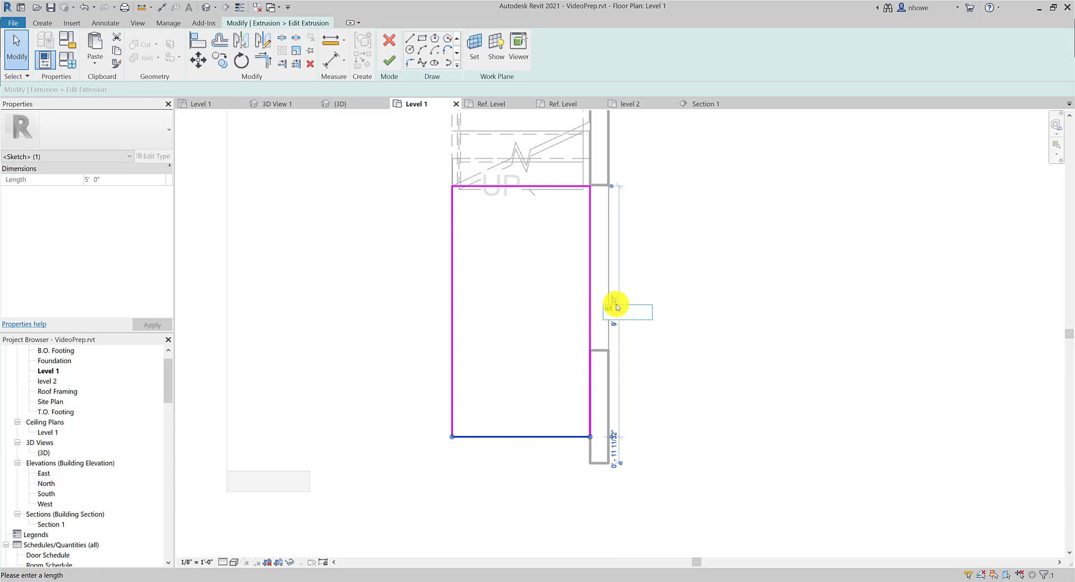
{"action": "key", "text": "Return"}
{"action": "left_click", "coordinate": [391, 70]}
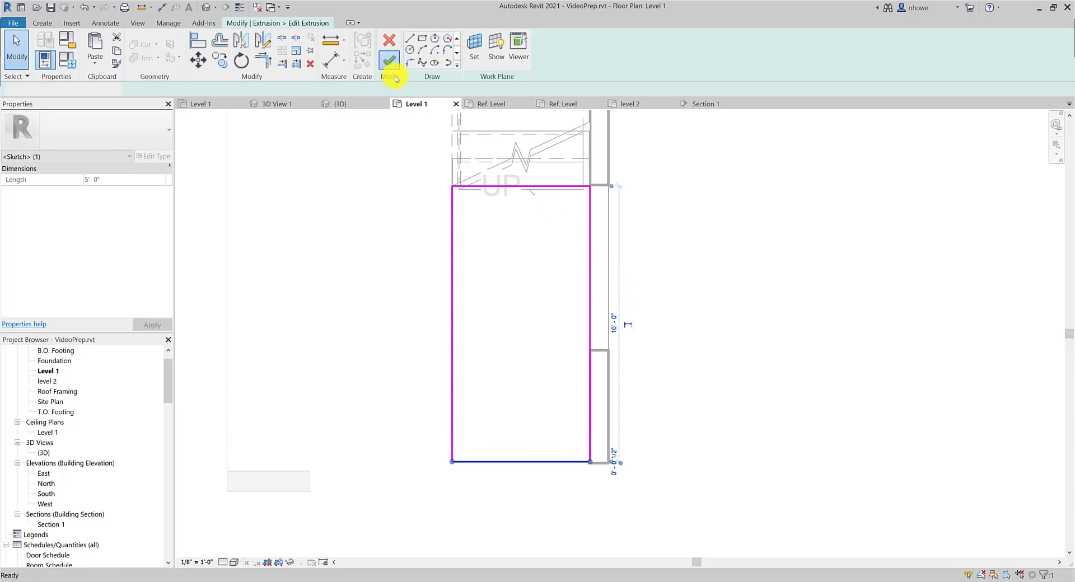
{"action": "left_click", "coordinate": [402, 244]}
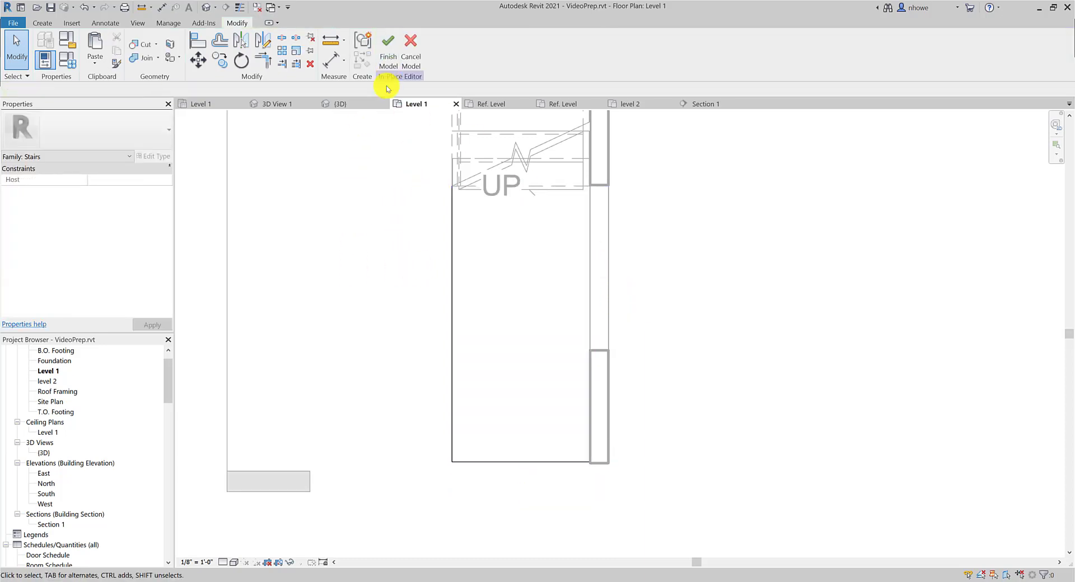
{"action": "left_click", "coordinate": [40, 24]}
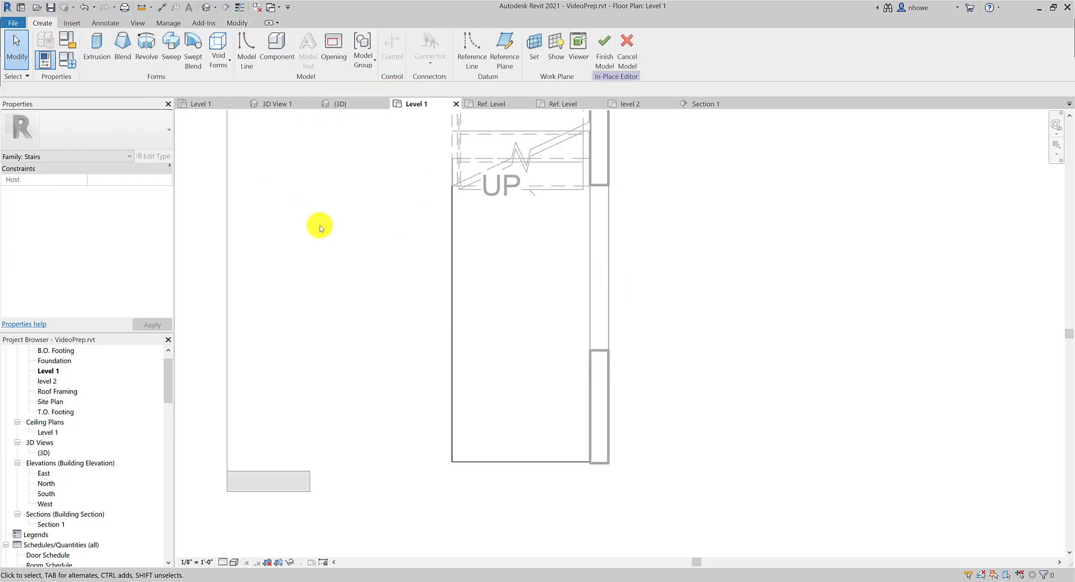
{"action": "scroll", "coordinate": [331, 230], "scroll_direction": "down", "scroll_amount": 1}
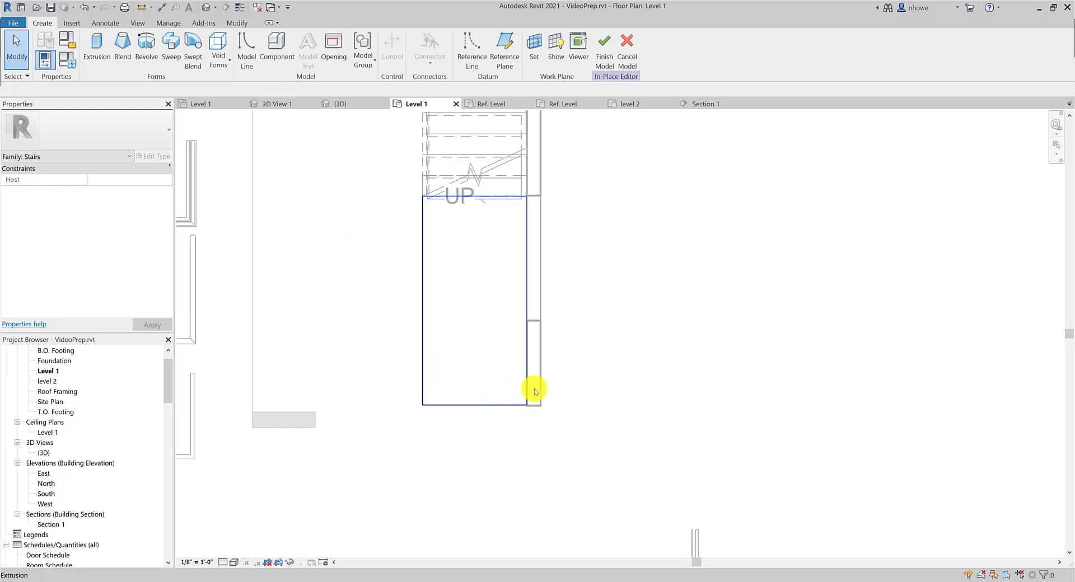
{"action": "left_click", "coordinate": [218, 46]}
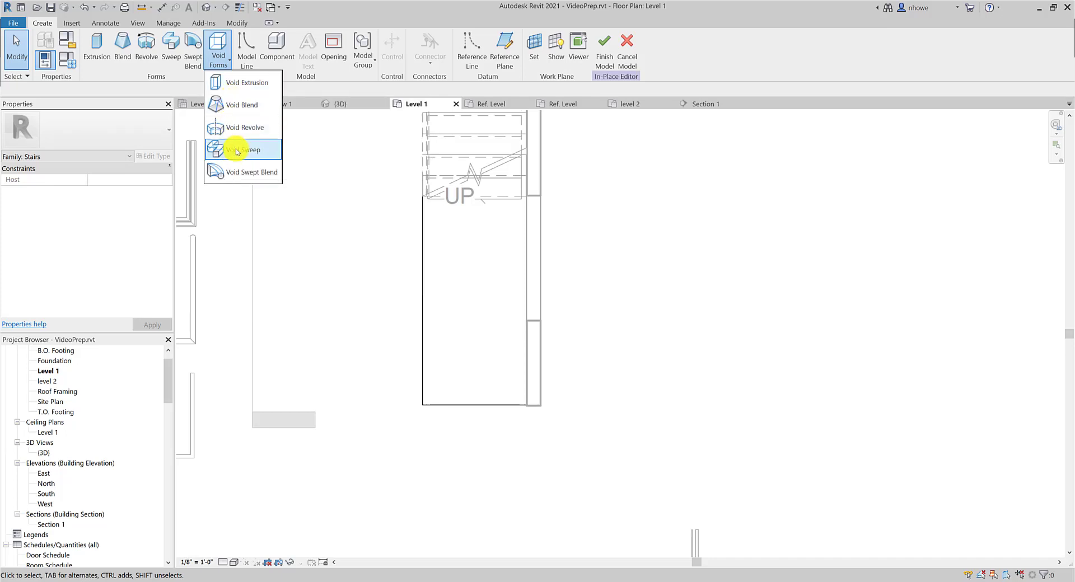
{"action": "left_click", "coordinate": [247, 83]}
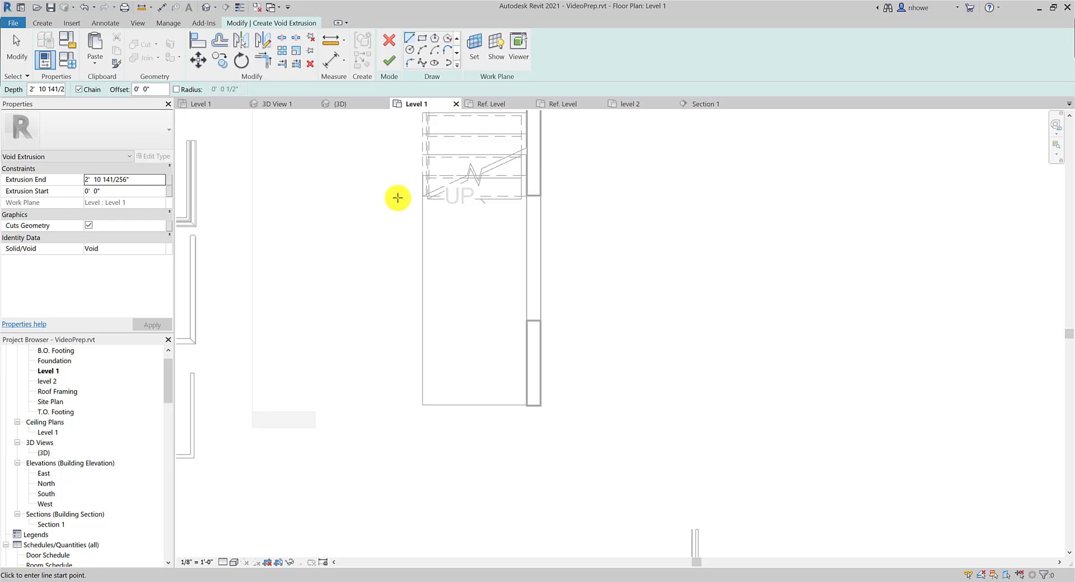
{"action": "left_click", "coordinate": [388, 51]}
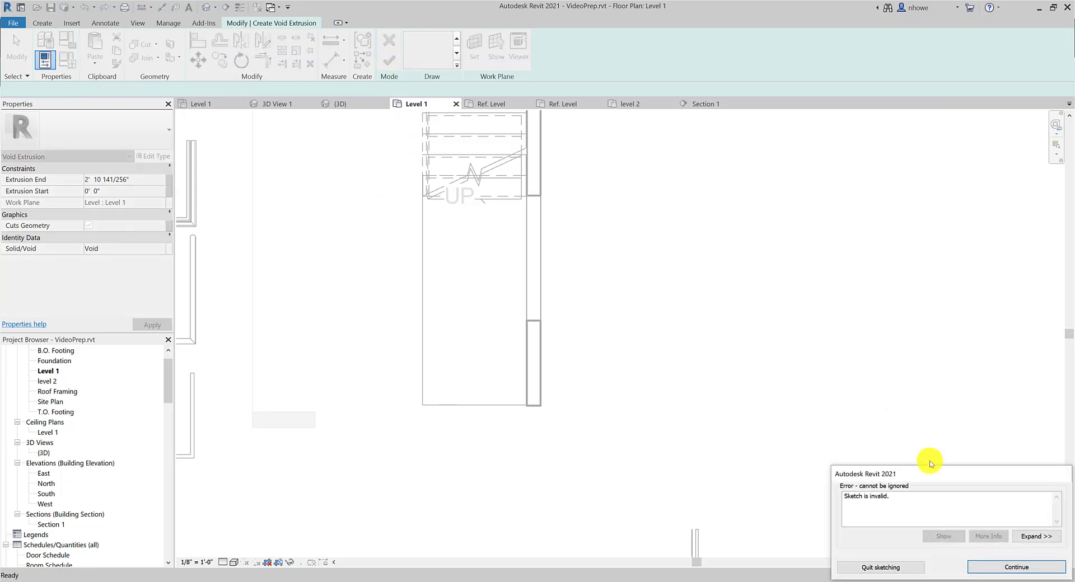
{"action": "left_click", "coordinate": [917, 565]}
Step: Finish the in-place base model
{"action": "left_click", "coordinate": [388, 44]}
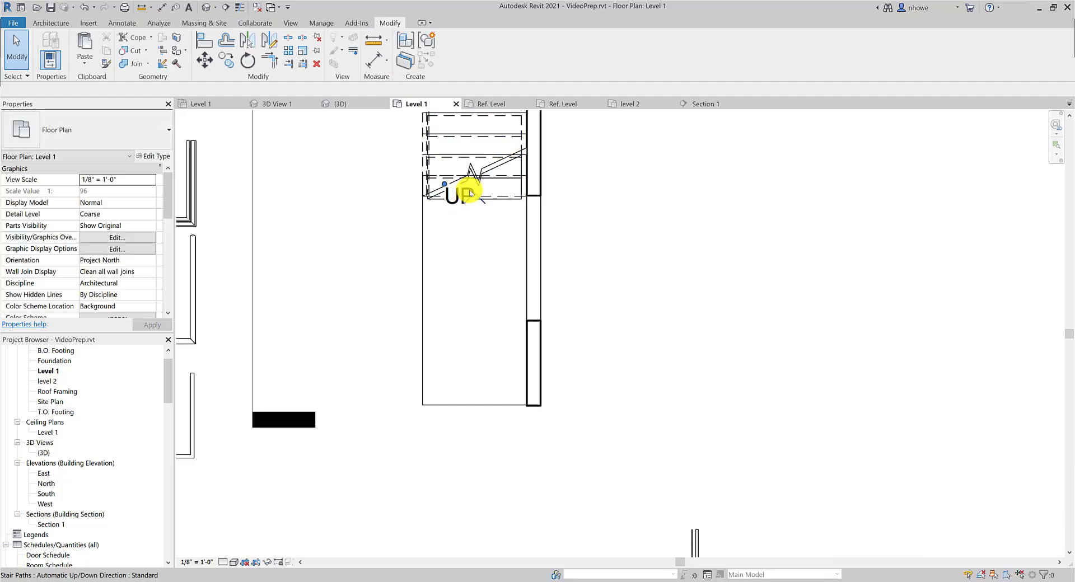
Step: Examine the properties of the assembled stair and the base, especially the stair's actual riser height and tread depth
{"action": "left_click", "coordinate": [504, 196]}
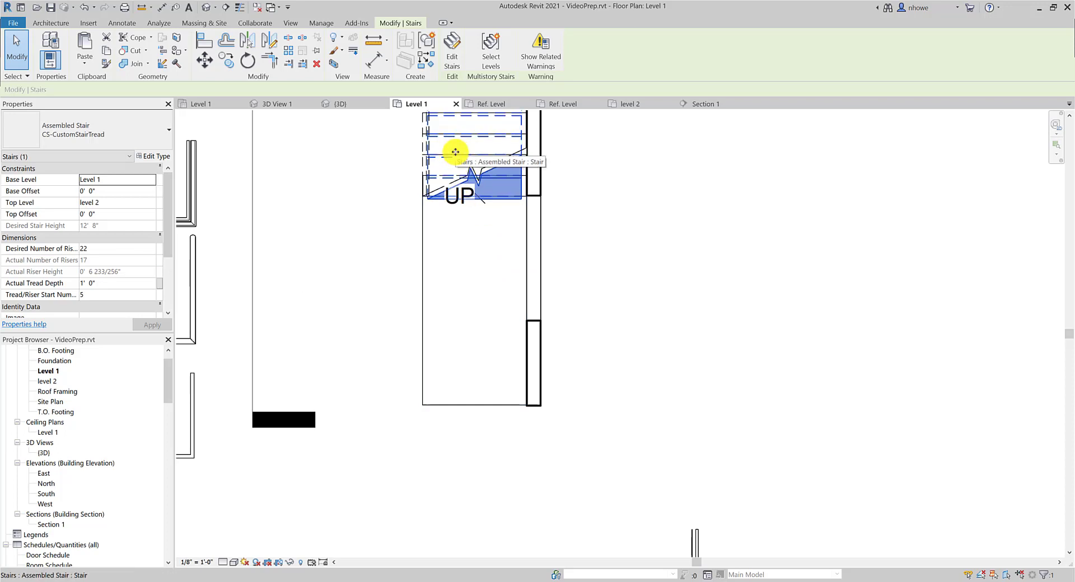
{"action": "left_click", "coordinate": [426, 388]}
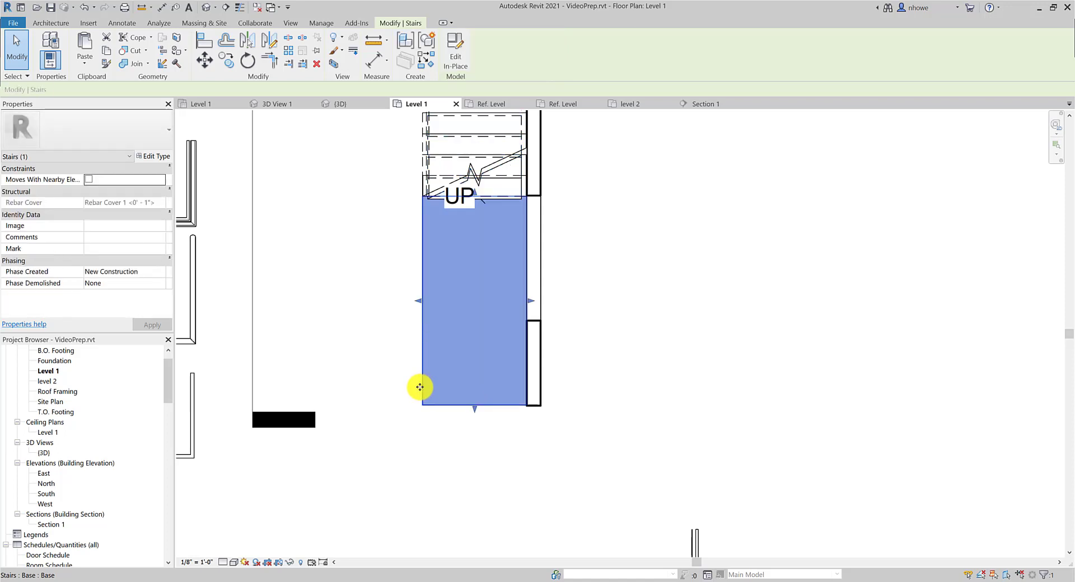
{"action": "left_click", "coordinate": [515, 191]}
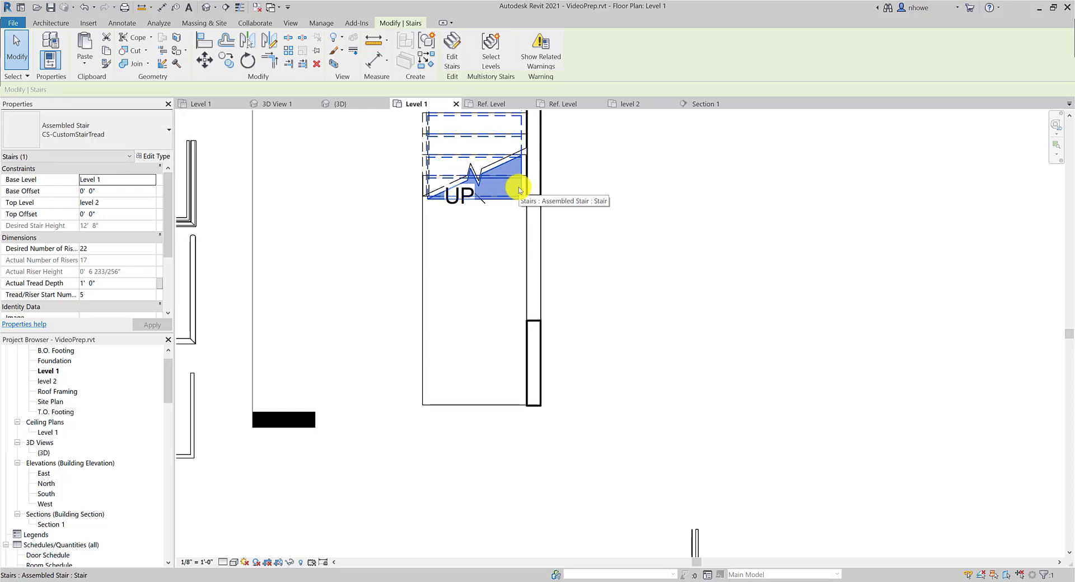
{"action": "left_click", "coordinate": [123, 275]}
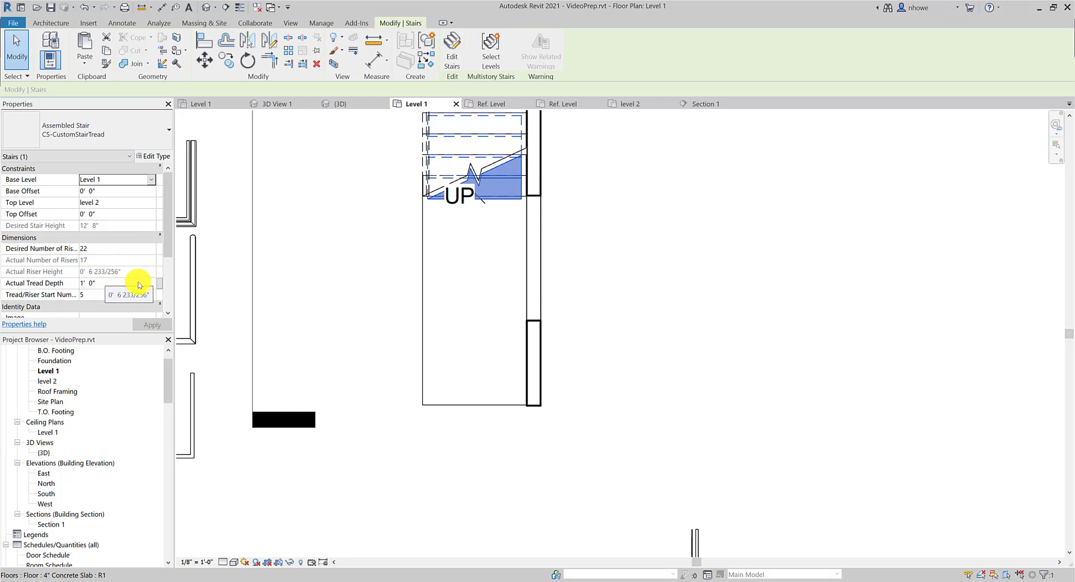
Step: Edit the base in place and sketch a rectangular void extrusion about 4'-6" by 4'-0" at the base's end away from the stair
{"action": "left_click", "coordinate": [423, 289]}
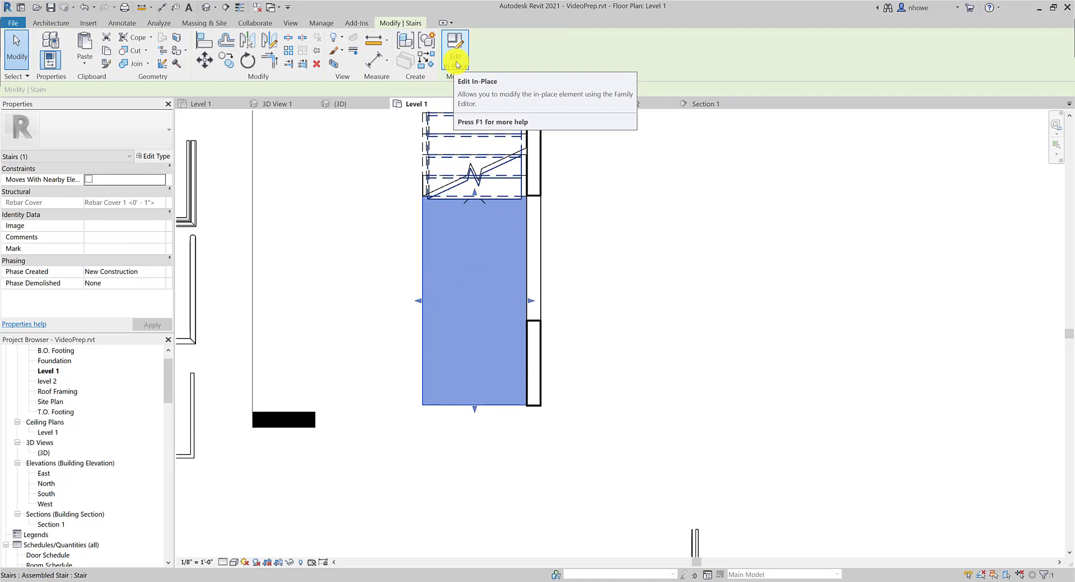
{"action": "left_click", "coordinate": [462, 64]}
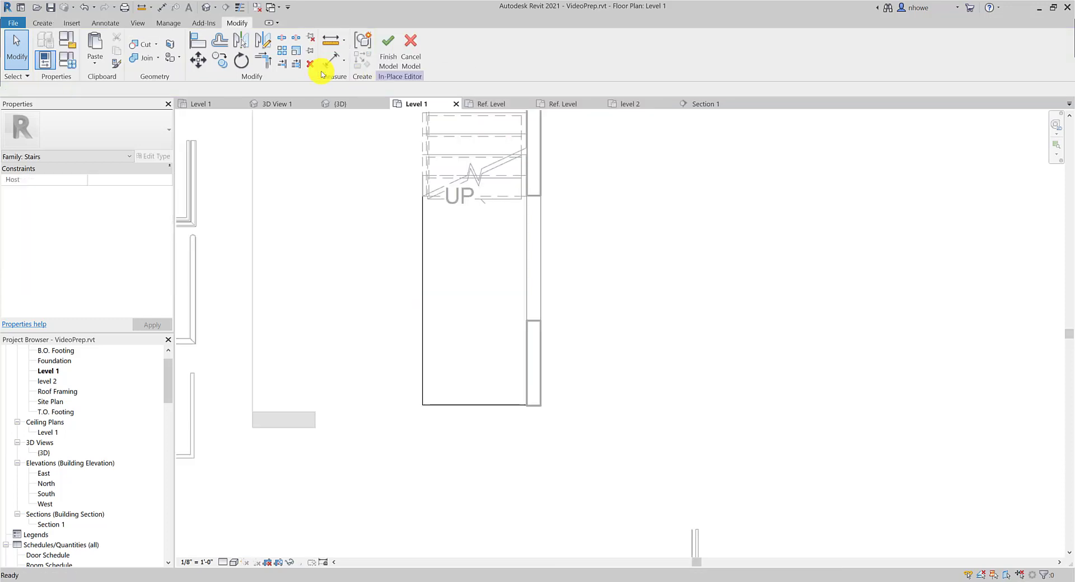
{"action": "left_click", "coordinate": [49, 24]}
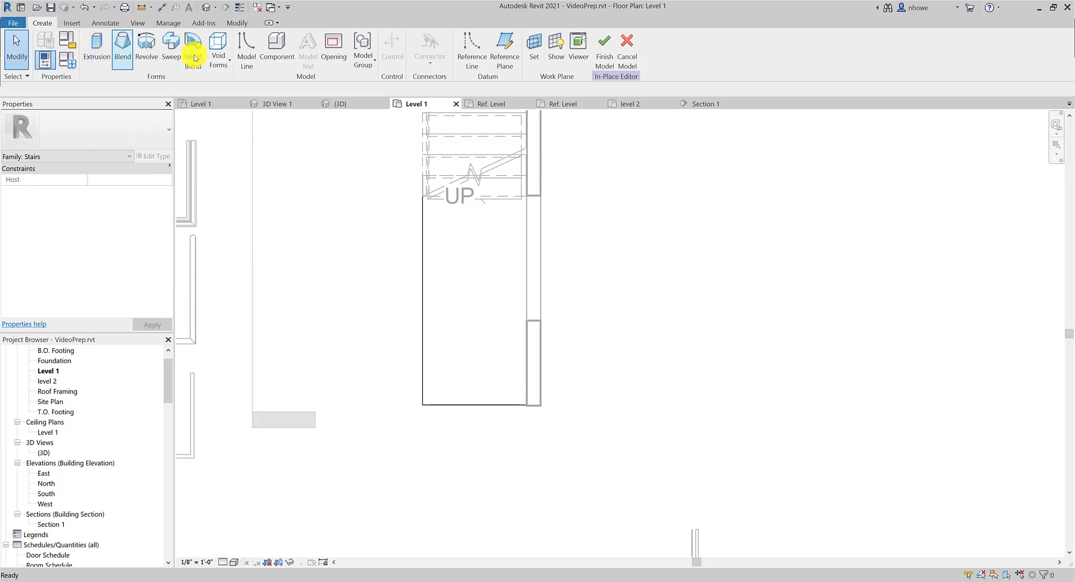
{"action": "left_click", "coordinate": [217, 49]}
{"action": "left_click", "coordinate": [240, 88]}
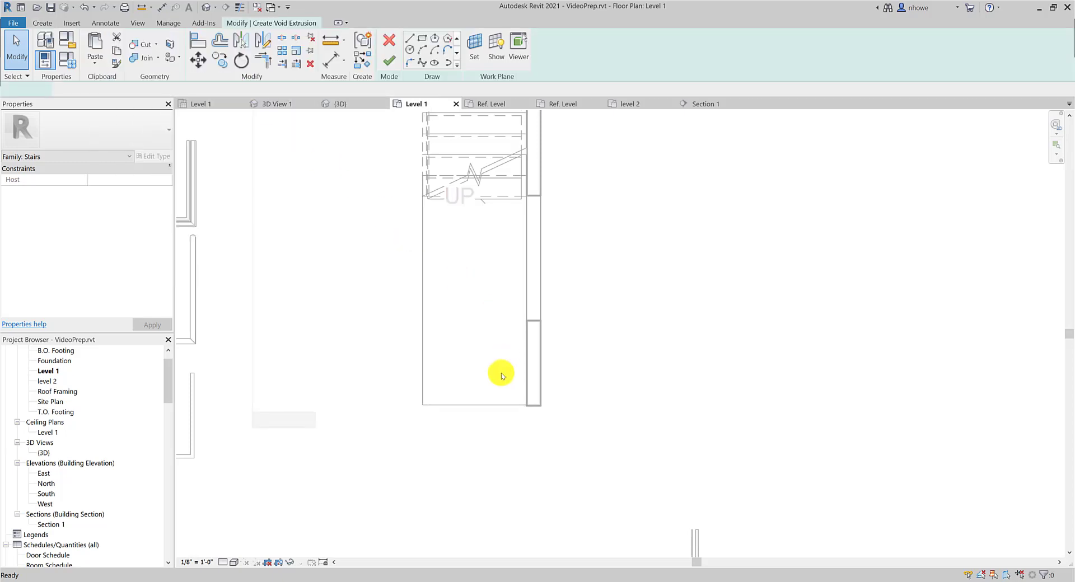
{"action": "left_click", "coordinate": [422, 38]}
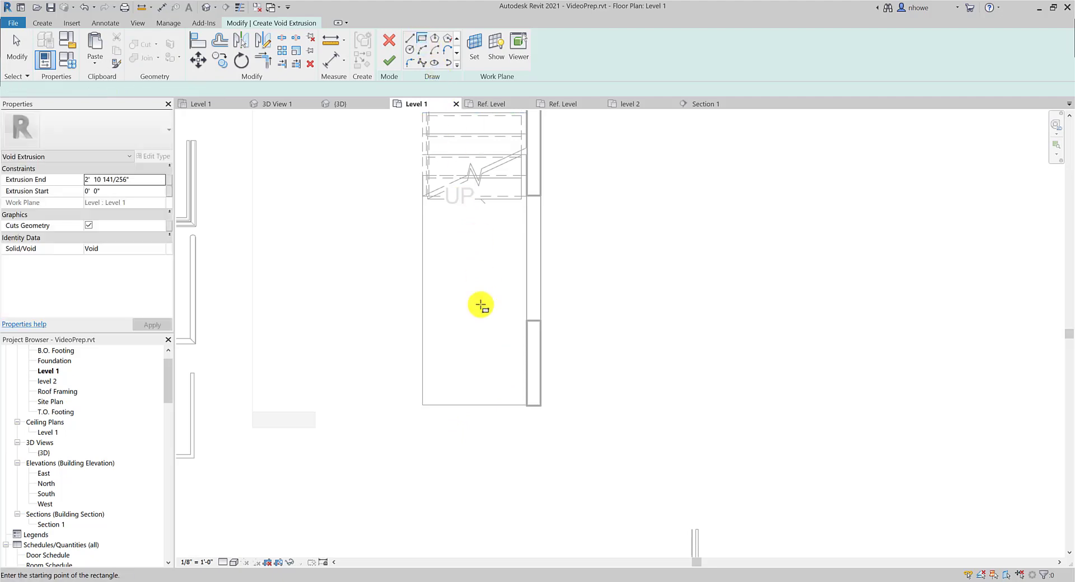
{"action": "left_click", "coordinate": [429, 406]}
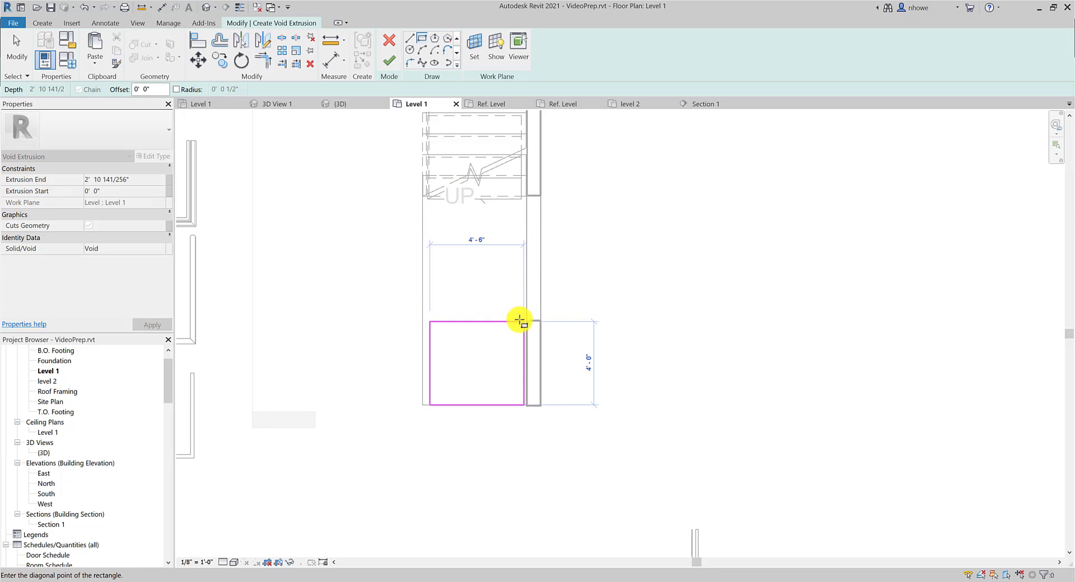
{"action": "left_click", "coordinate": [520, 320]}
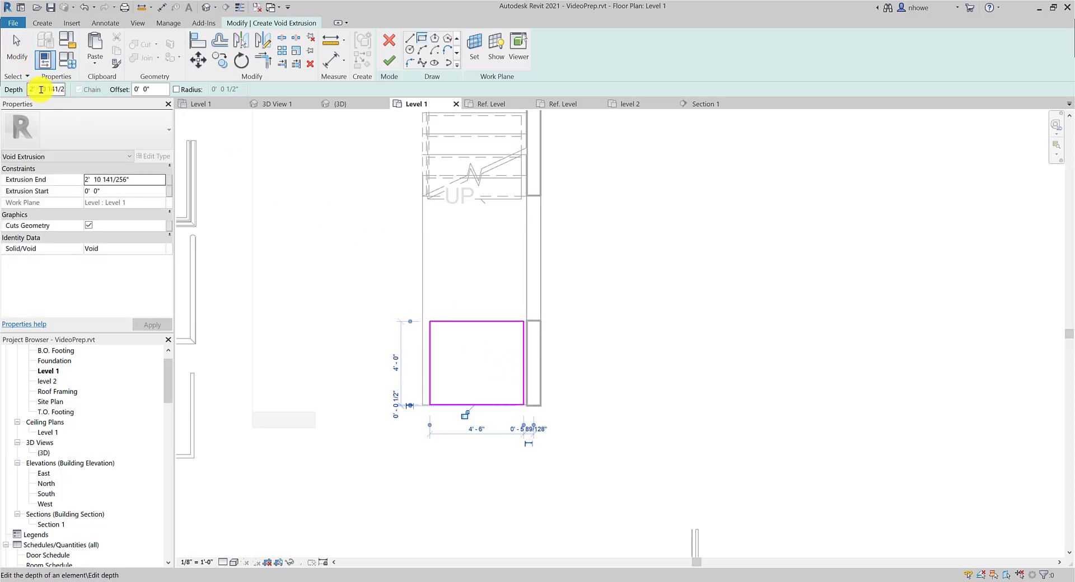
Step: Set the void extrusion's start to 0' 5 13/256"
{"action": "left_click", "coordinate": [150, 86]}
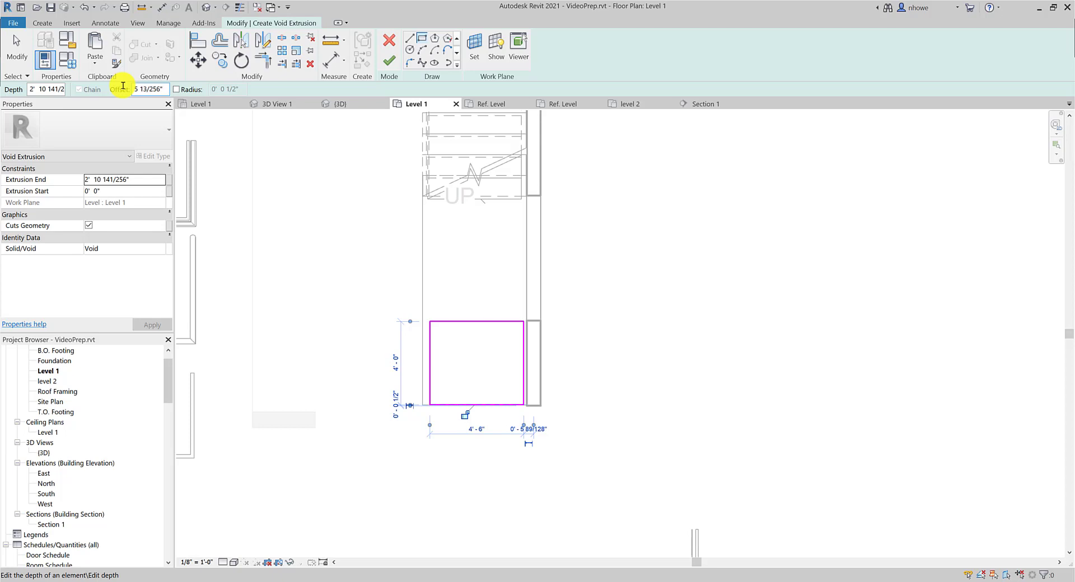
{"action": "left_click_drag", "start_coordinate": [162, 87], "coordinate": [122, 88]}
{"action": "key", "text": "ctrl+c"}
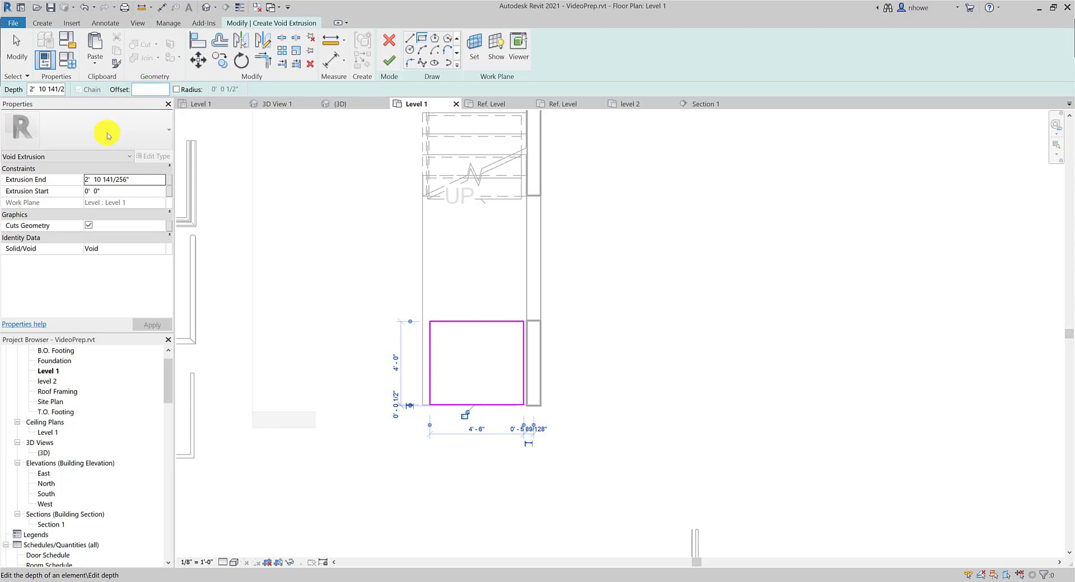
{"action": "left_click", "coordinate": [101, 190]}
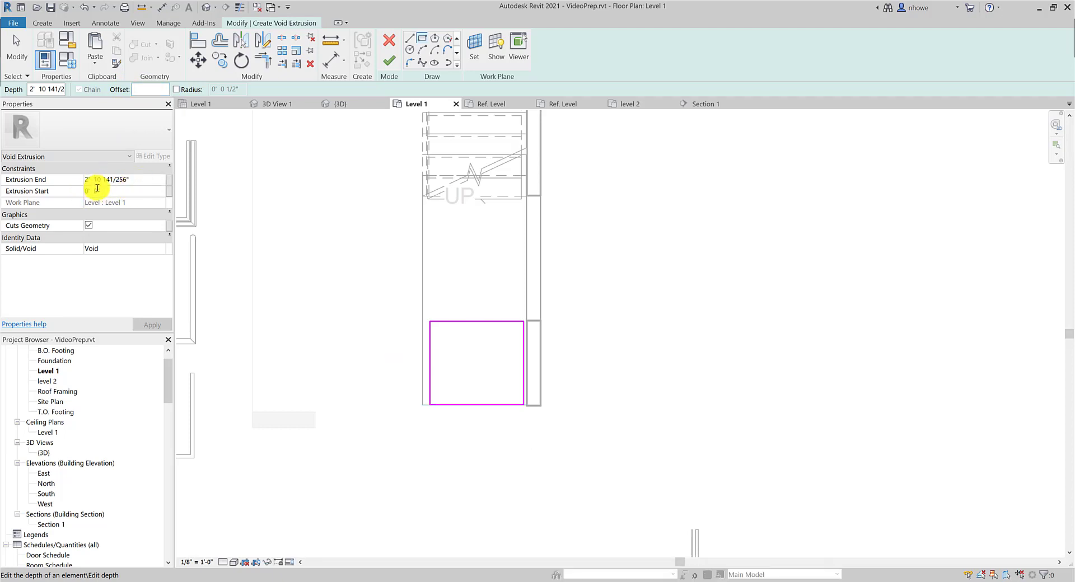
{"action": "double_click", "coordinate": [97, 188]}
{"action": "key", "text": "ctrl+v"}
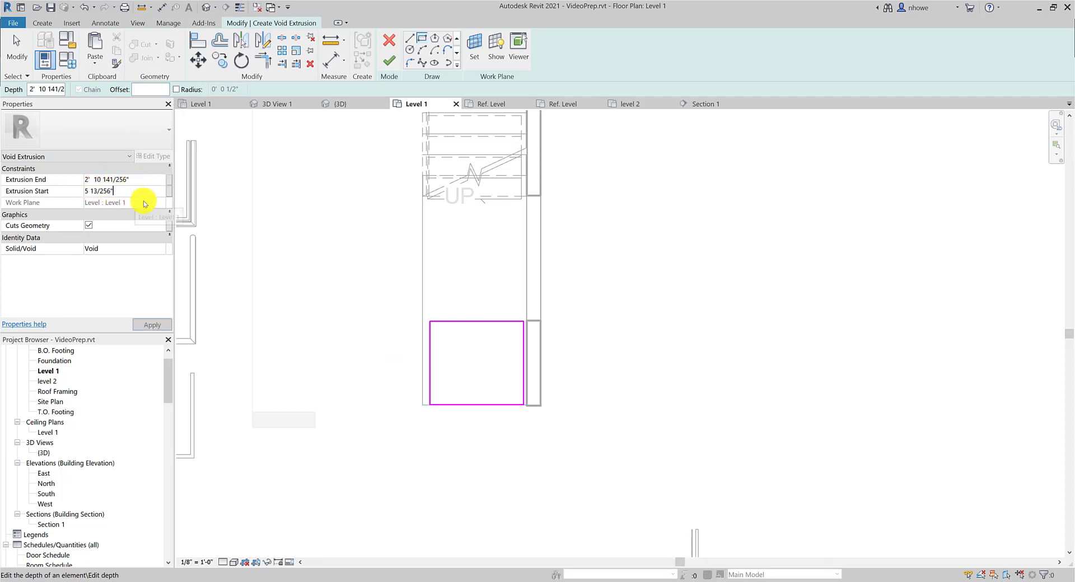
{"action": "left_click", "coordinate": [151, 325]}
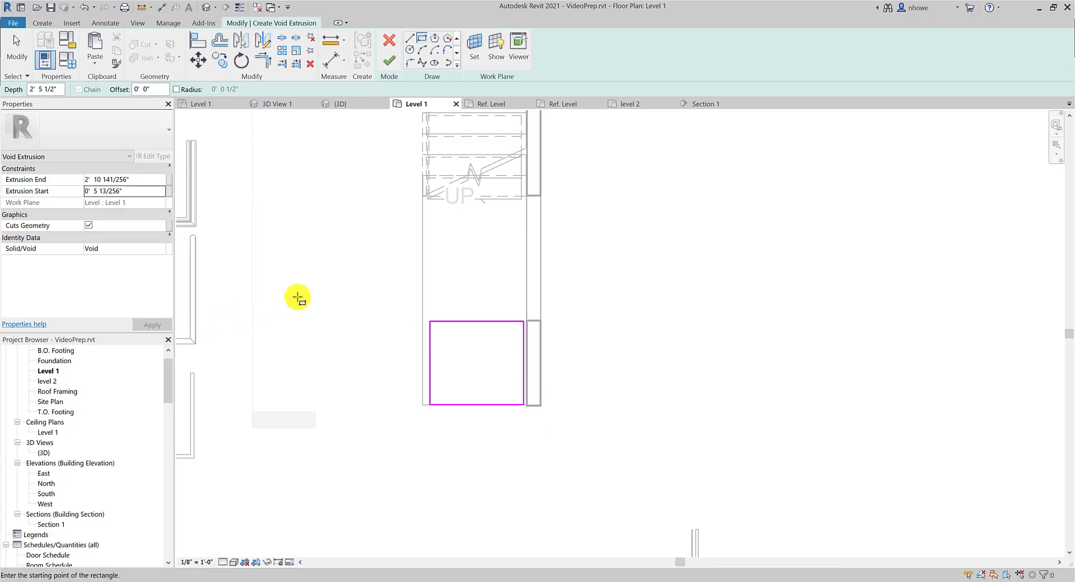
Step: Finish the void extrusion and view the cut in the base from the front in the 3D view
{"action": "left_click", "coordinate": [389, 59]}
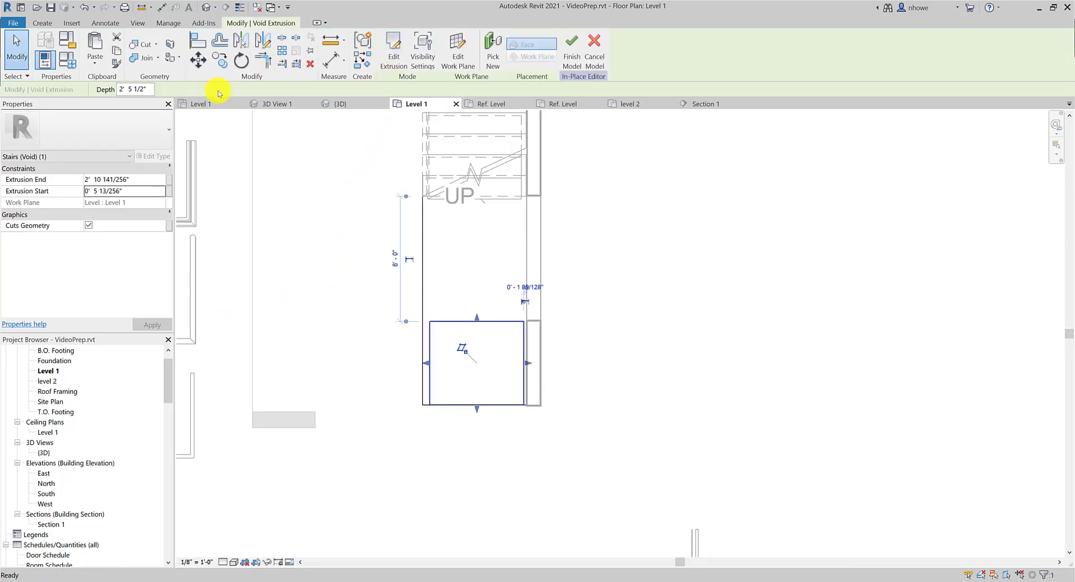
{"action": "left_click", "coordinate": [330, 105]}
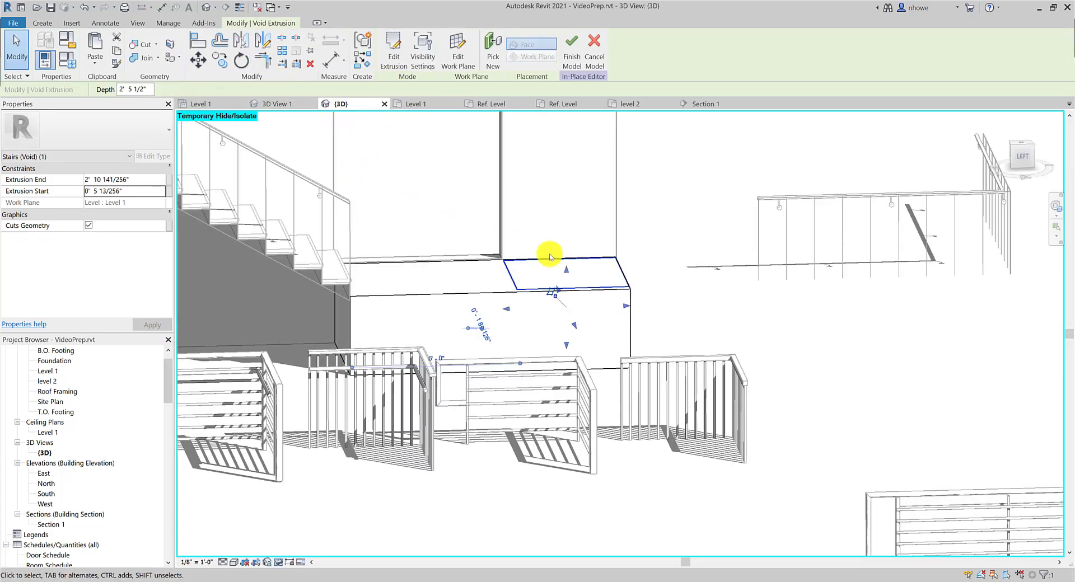
{"action": "left_click", "coordinate": [672, 272]}
{"action": "middle_click_drag", "start_coordinate": [662, 281], "coordinate": [473, 344], "text": "shift"}
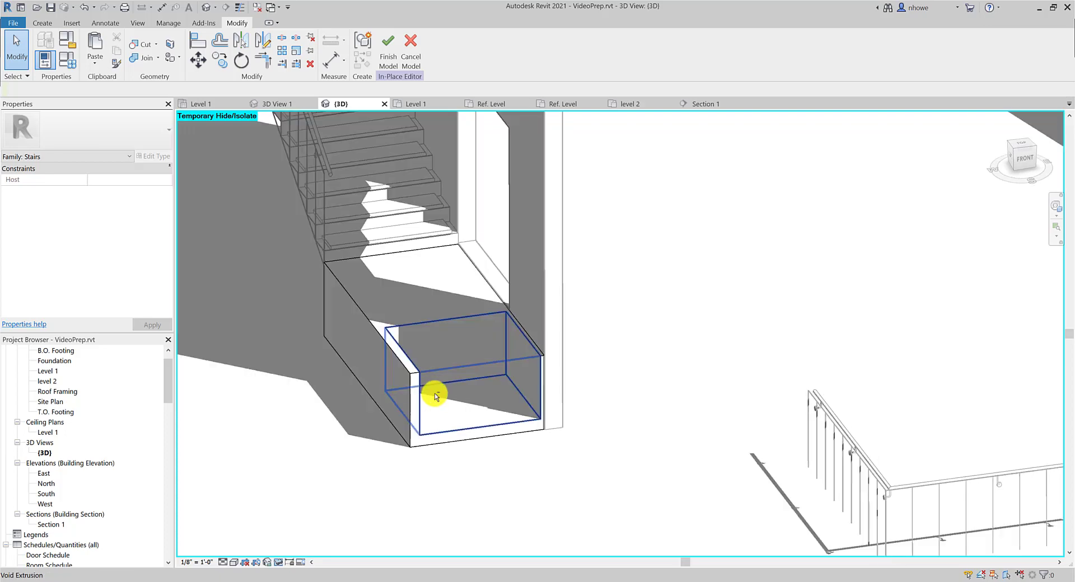
Step: Stretch the base extrusion's side opposite the wall outward to about 1'-6" beyond the void
{"action": "left_click", "coordinate": [375, 322]}
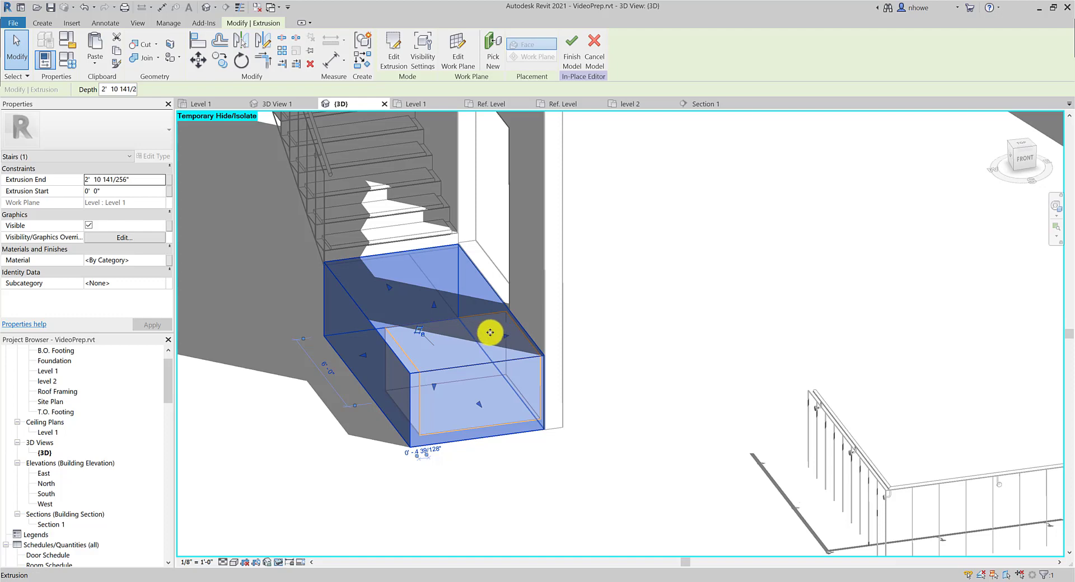
{"action": "key", "text": "Tab"}
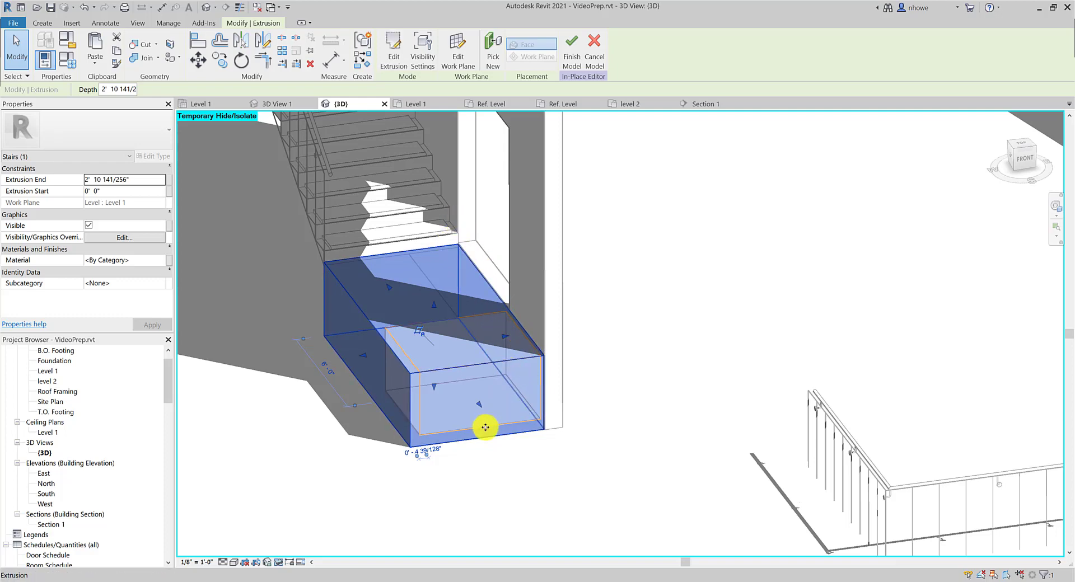
{"action": "key", "text": "Escape"}
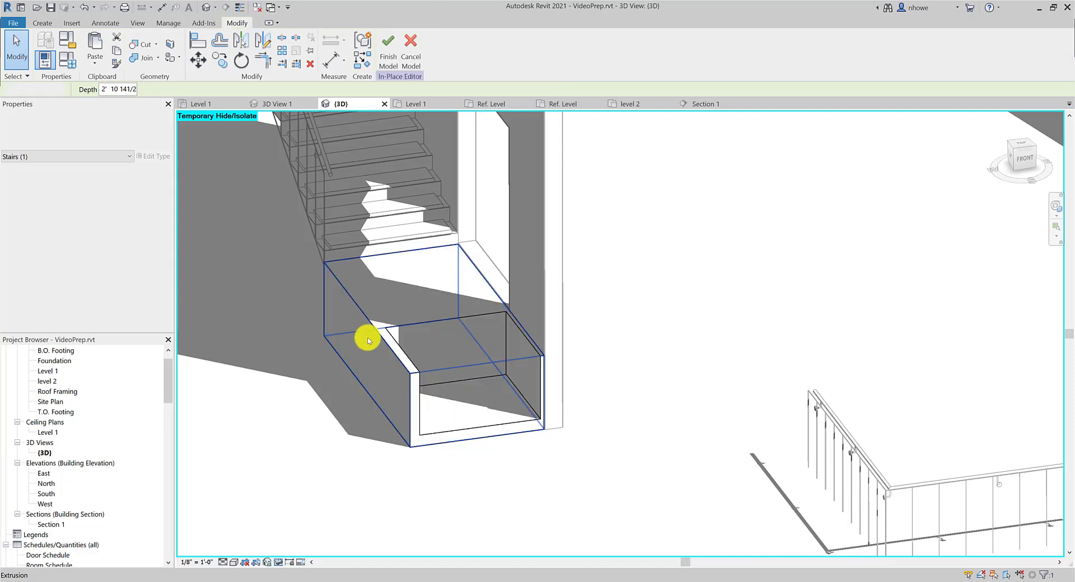
{"action": "left_click", "coordinate": [370, 326]}
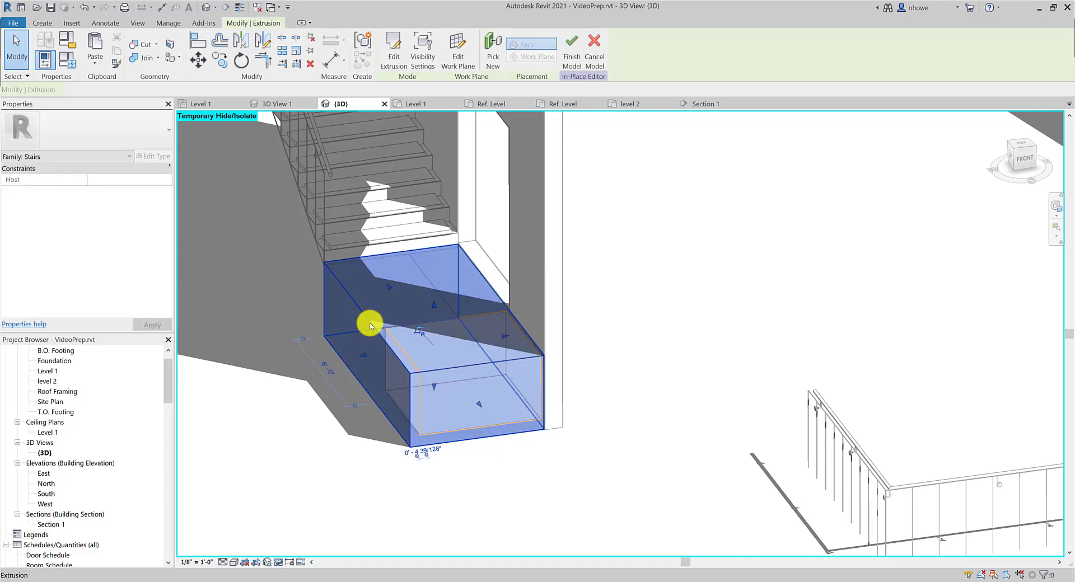
{"action": "left_click_drag", "start_coordinate": [342, 357], "coordinate": [337, 357]}
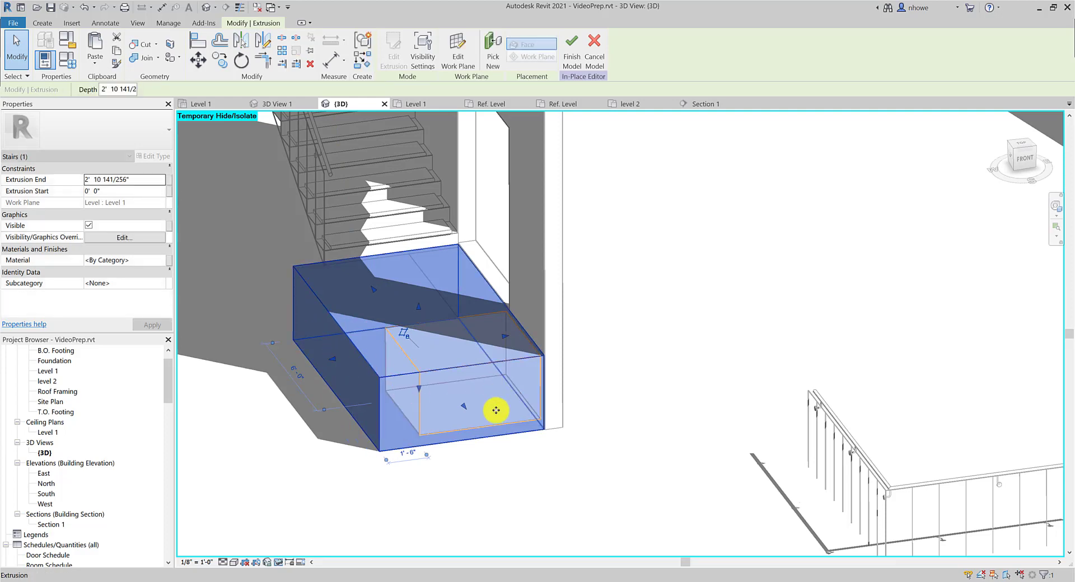
{"action": "key", "text": "Escape"}
Step: Align the void's side opposite the wall with the stair's outer edge in the Level 1 plan and lock the alignment
{"action": "left_click", "coordinate": [407, 364]}
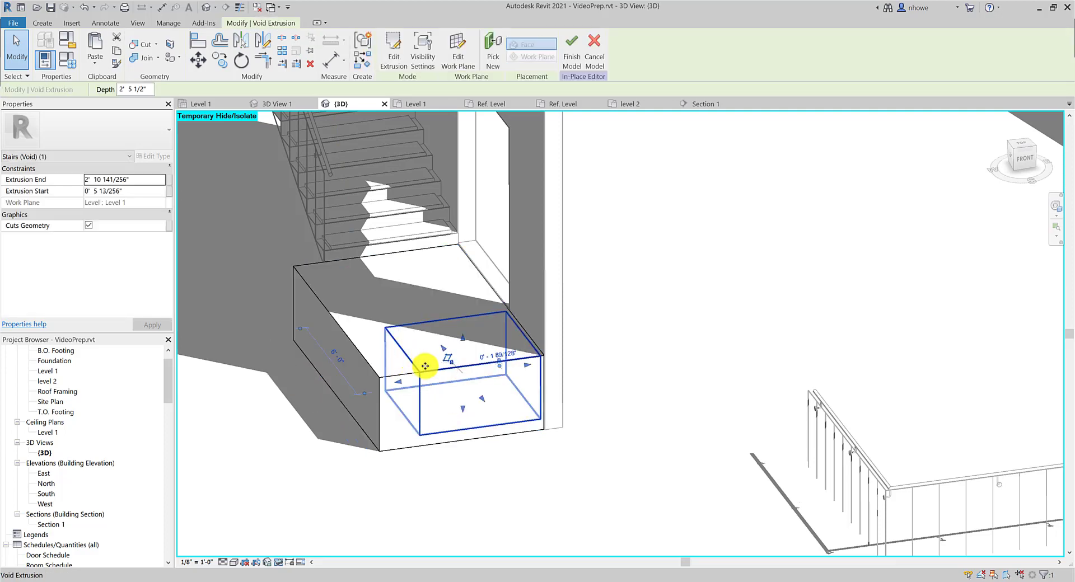
{"action": "middle_click_drag", "start_coordinate": [422, 364], "coordinate": [377, 379]}
{"action": "left_click", "coordinate": [415, 103]}
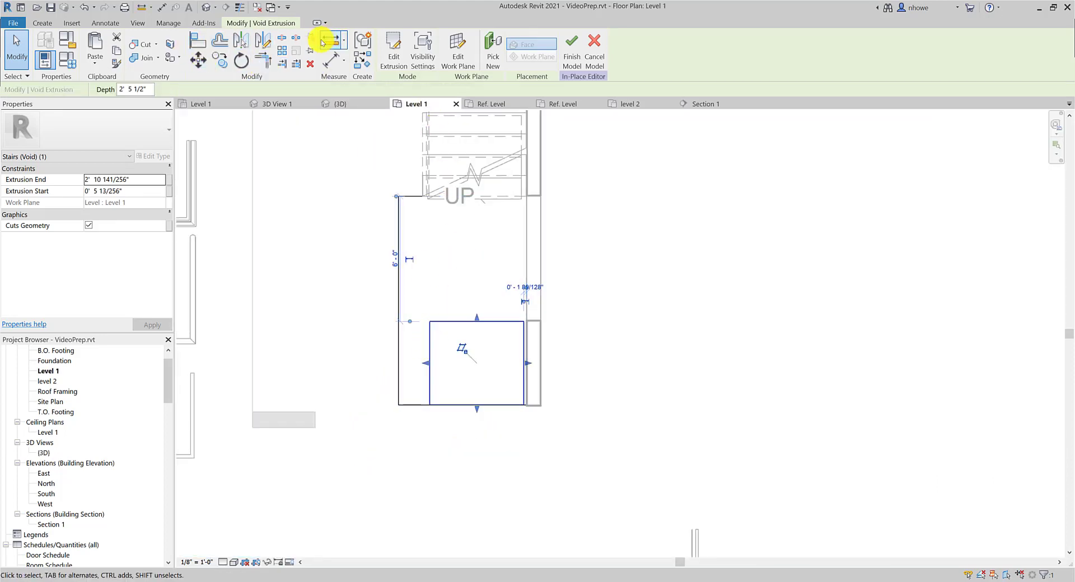
{"action": "left_click", "coordinate": [199, 40]}
{"action": "left_click", "coordinate": [421, 180]}
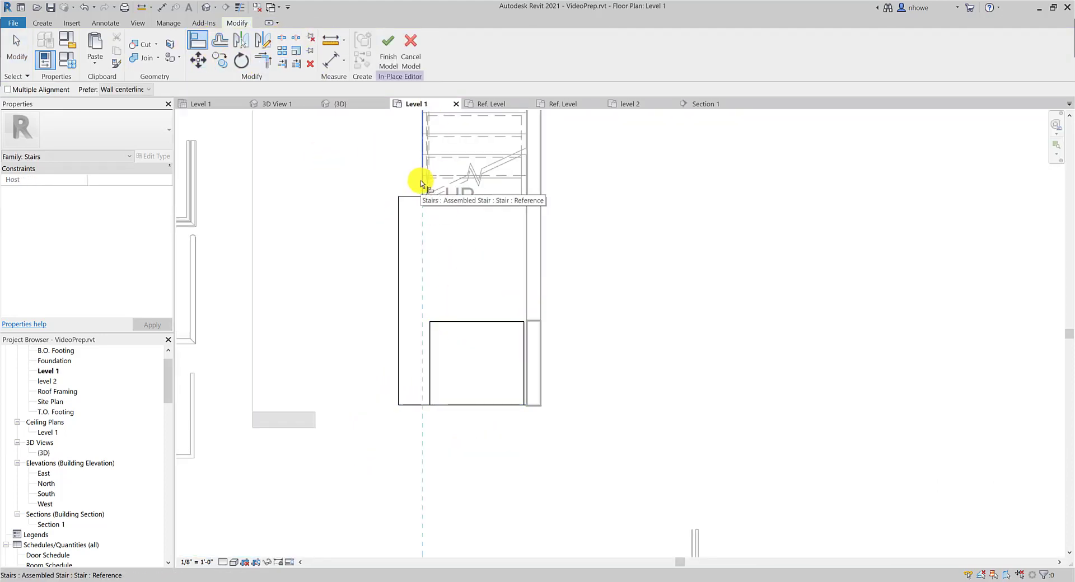
{"action": "left_click", "coordinate": [430, 358]}
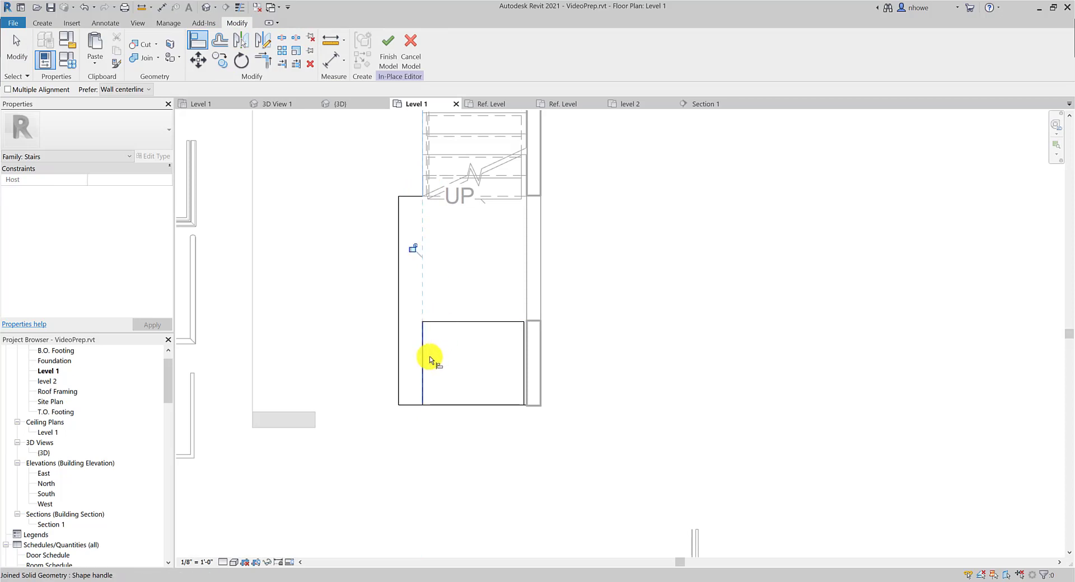
{"action": "left_click", "coordinate": [412, 248]}
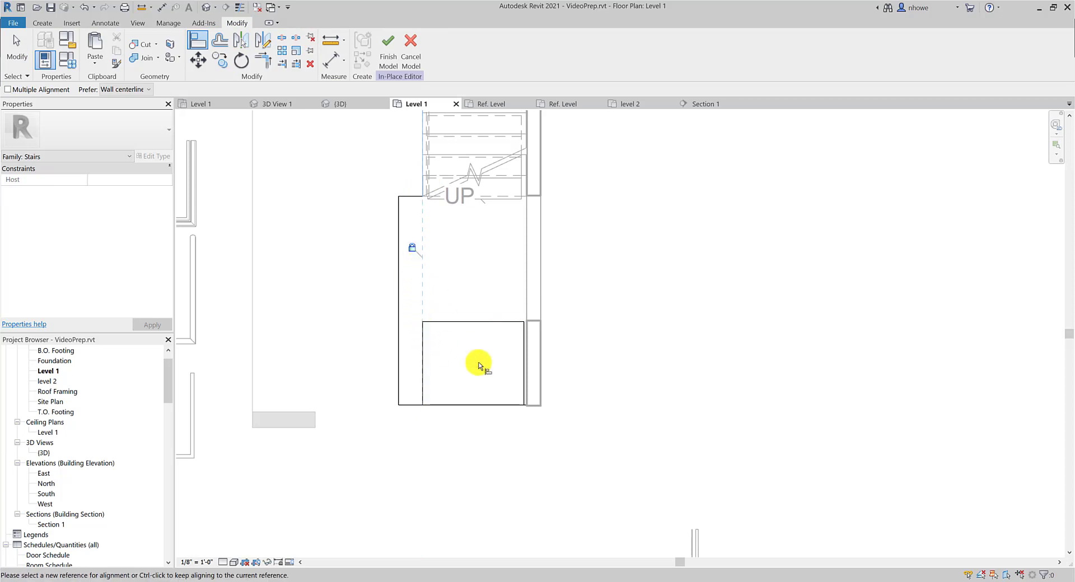
Step: Align the void's wall-side edge with the wall face, lock it, and end the Align command
{"action": "left_click", "coordinate": [527, 359]}
{"action": "left_click", "coordinate": [523, 358]}
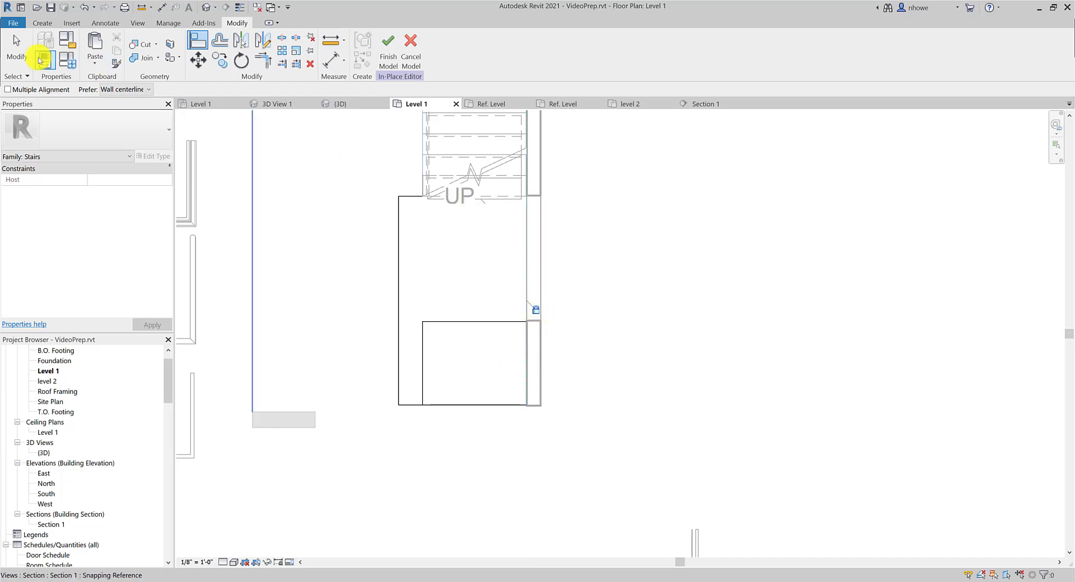
{"action": "left_click", "coordinate": [13, 56]}
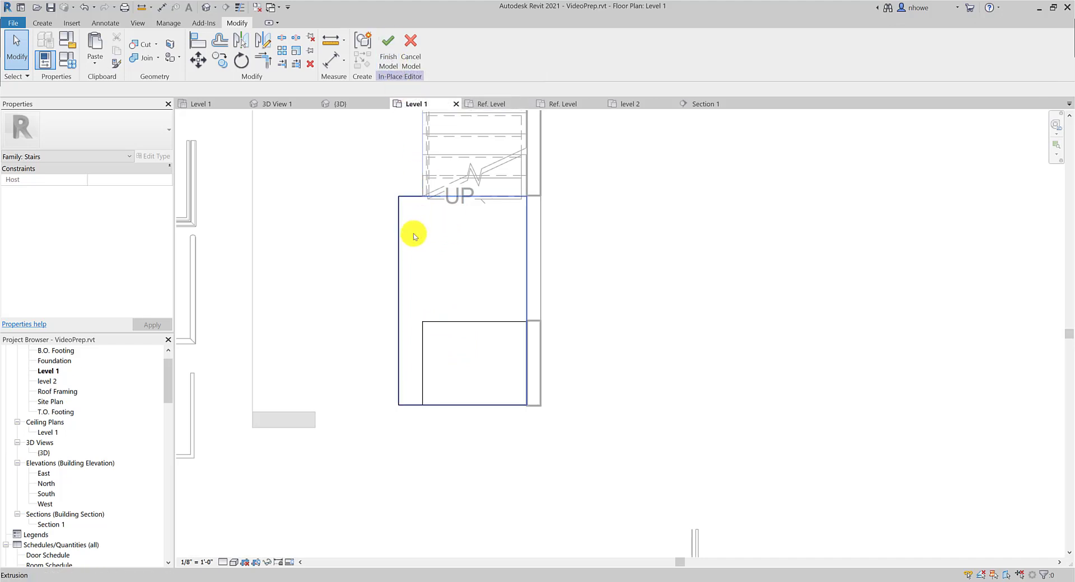
Step: Open the base extrusion's sketch and shorten the line opposite the wall to about 8'-6", pulling back its stair-side end
{"action": "scroll", "coordinate": [420, 224], "scroll_direction": "down", "scroll_amount": 3}
{"action": "middle_click_drag", "start_coordinate": [420, 233], "coordinate": [403, 336]}
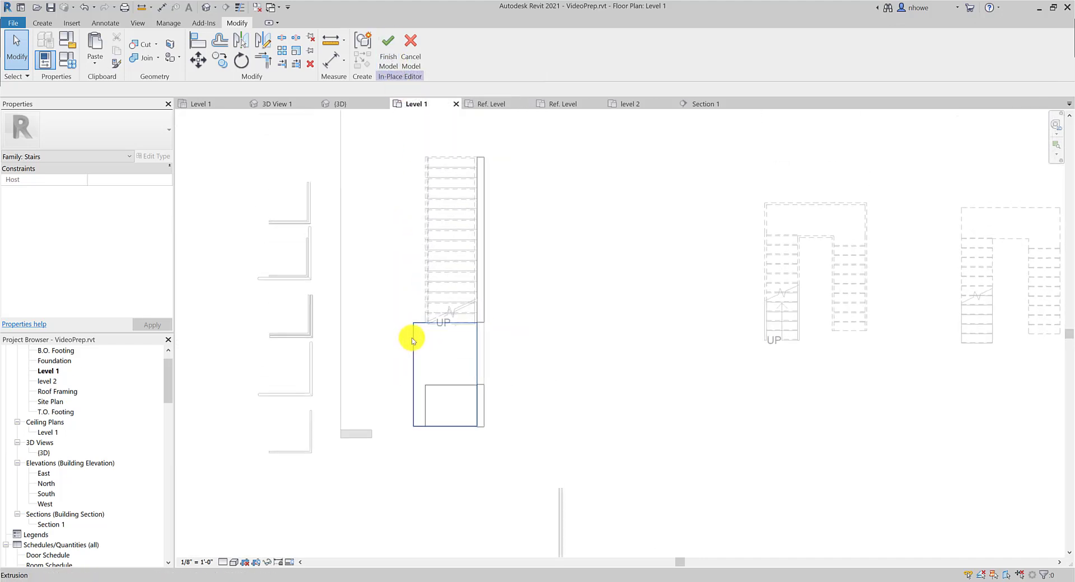
{"action": "left_click", "coordinate": [412, 337]}
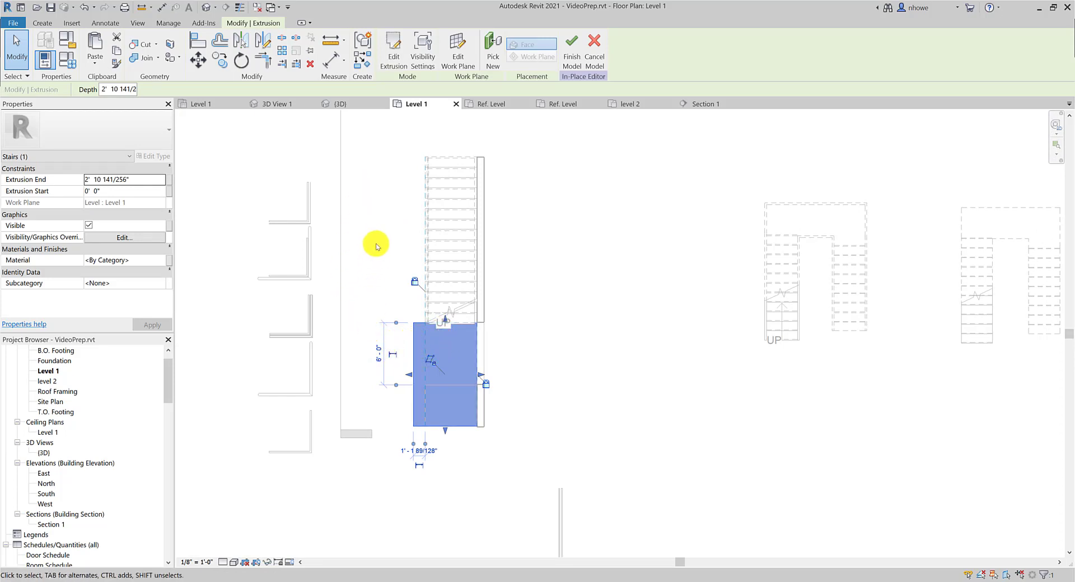
{"action": "left_click", "coordinate": [393, 56]}
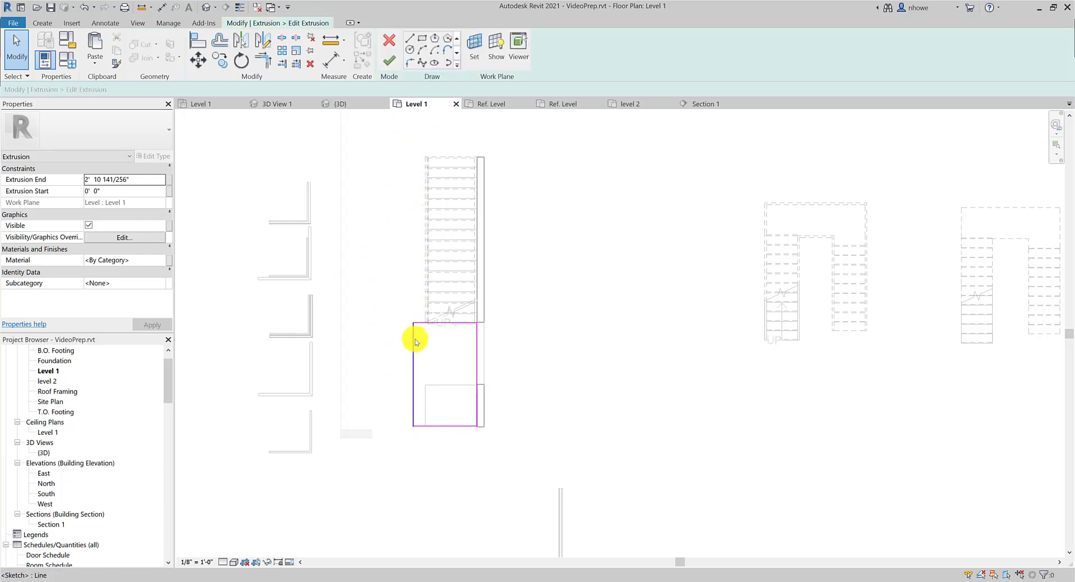
{"action": "left_click", "coordinate": [413, 336]}
{"action": "mouse_move", "coordinate": [415, 322]}
{"action": "left_mouse_down"}
{"action": "mouse_move", "coordinate": [412, 355]}
{"action": "mouse_move", "coordinate": [414, 336]}
{"action": "left_mouse_up"}
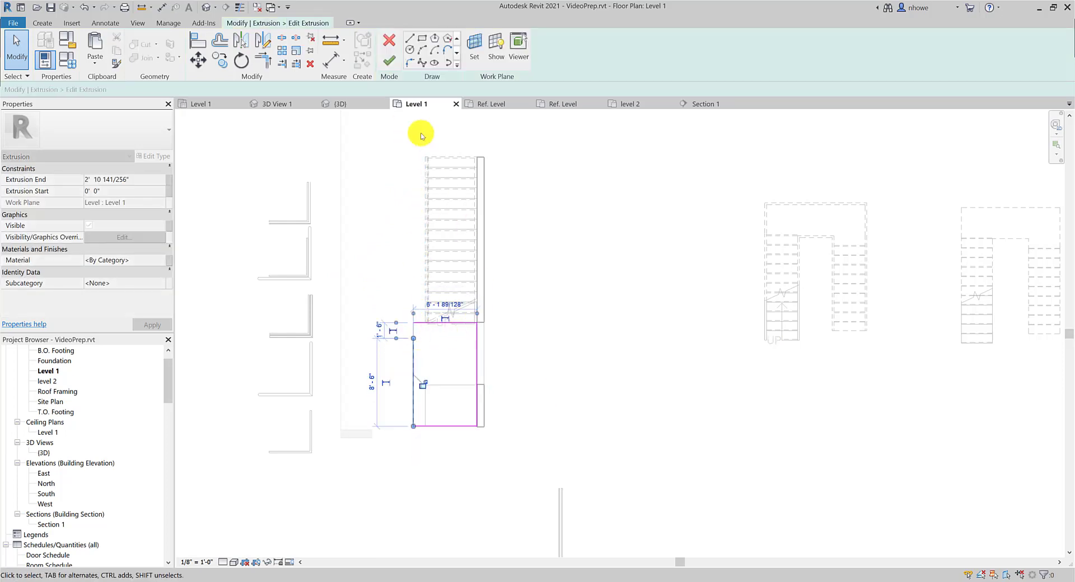
Step: Lengthen the base sketch's edge at the foot of the stair outward from the wall to about 9'-6"
{"action": "left_click", "coordinate": [410, 37]}
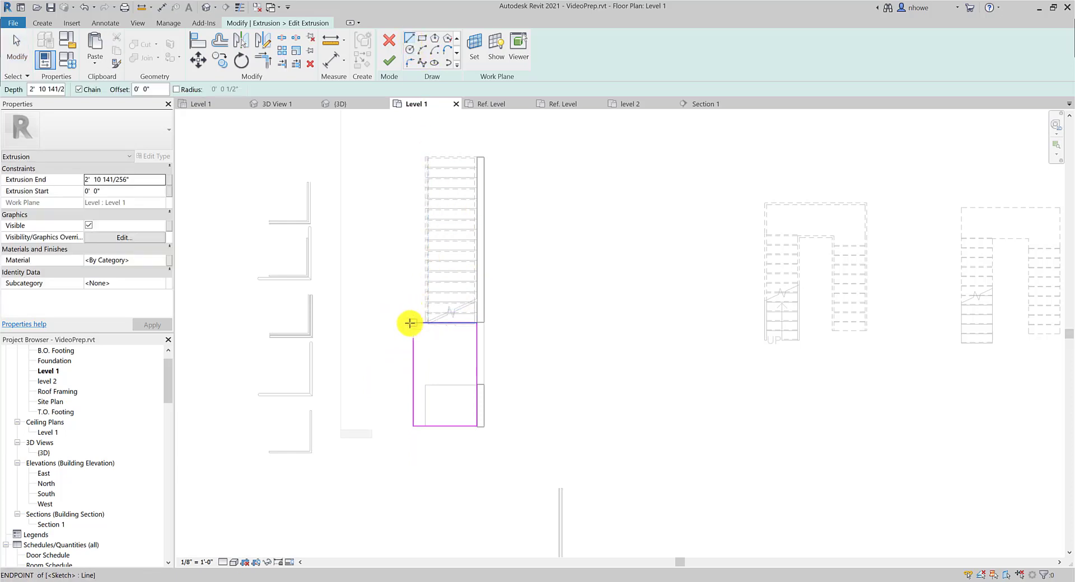
{"action": "left_click", "coordinate": [16, 55]}
{"action": "left_click", "coordinate": [415, 323]}
{"action": "left_click_drag", "start_coordinate": [415, 323], "coordinate": [379, 322]}
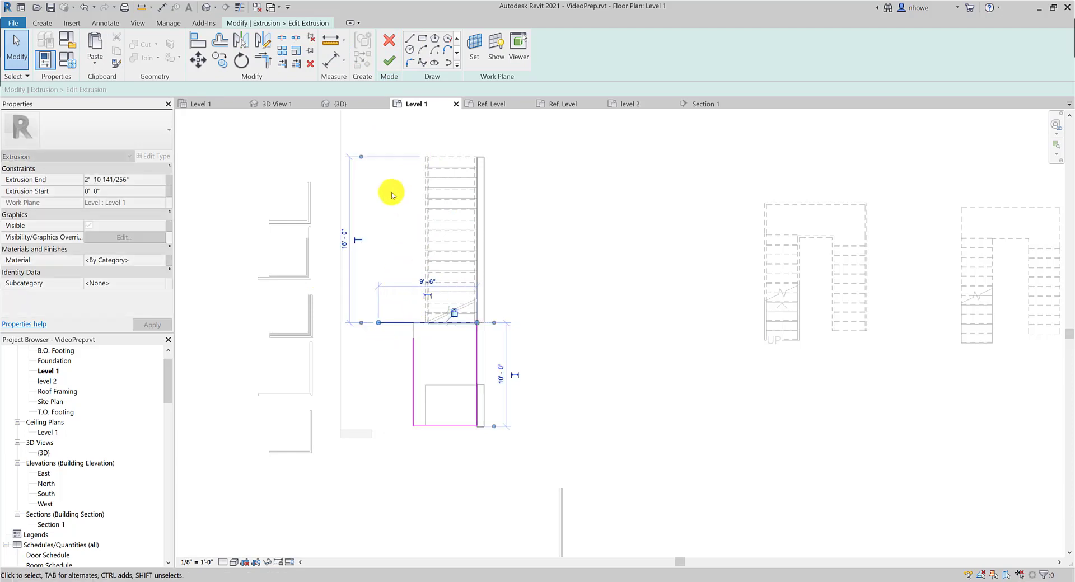
Step: Draw a sketch line parallel to the stair from the lengthened edge's outer end, and pull its far end back slightly
{"action": "left_click", "coordinate": [409, 37]}
{"action": "left_click", "coordinate": [379, 323]}
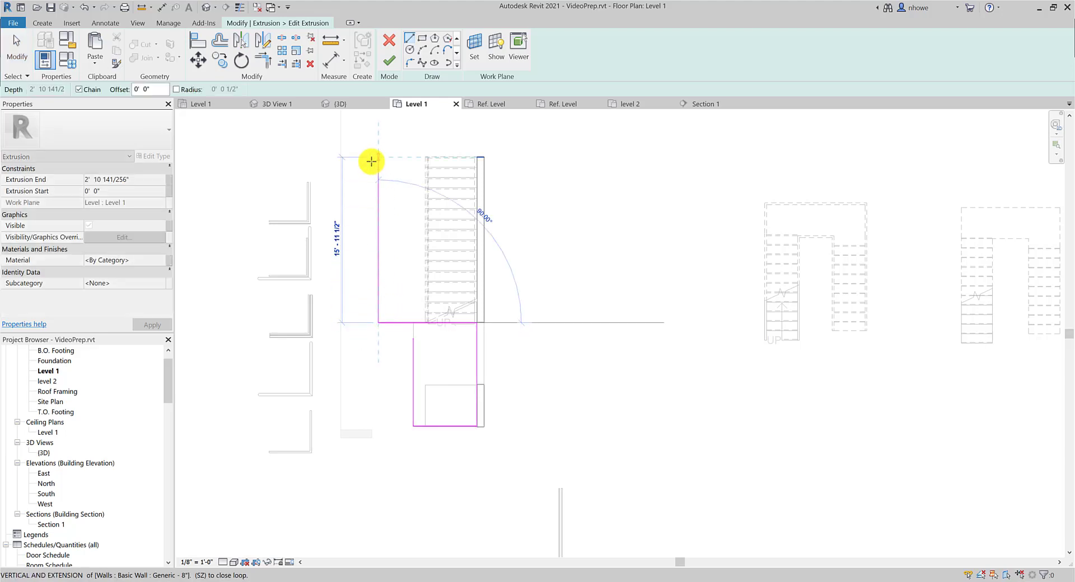
{"action": "left_click", "coordinate": [372, 162]}
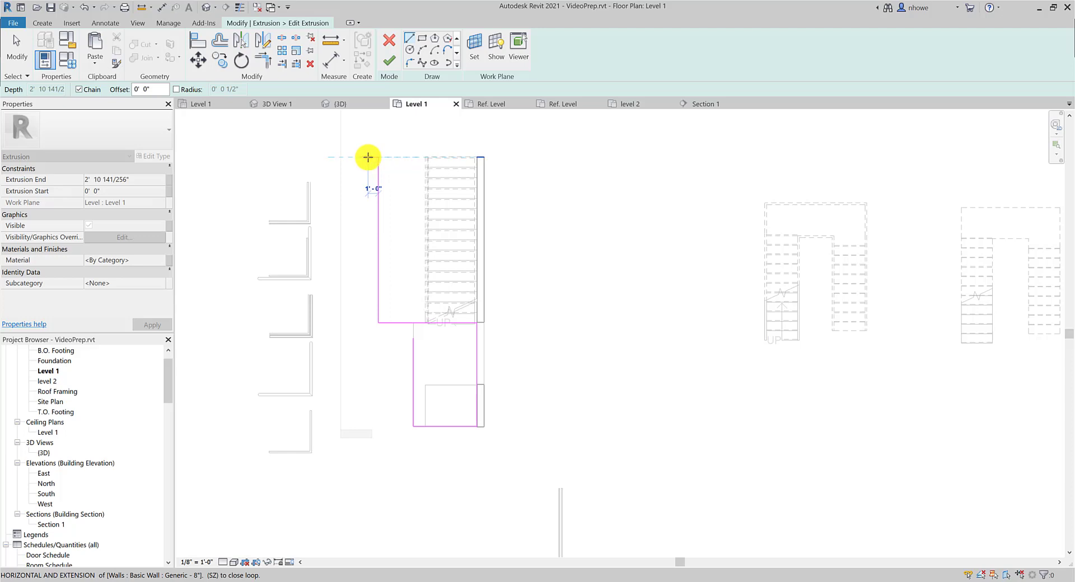
{"action": "key", "text": "Escape"}
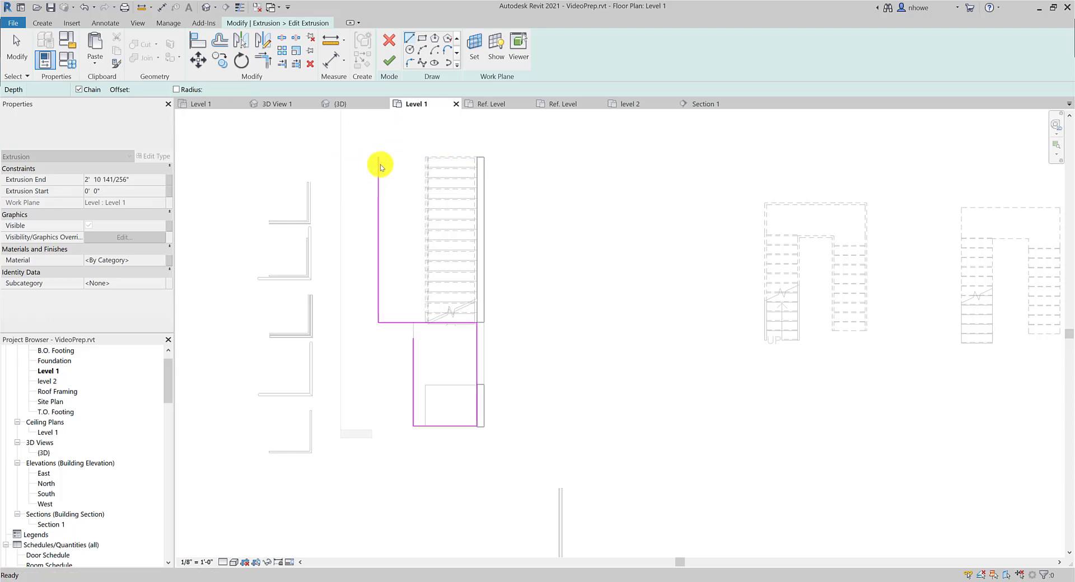
{"action": "left_click", "coordinate": [378, 166]}
{"action": "key", "text": "Escape"}
{"action": "key", "text": "Escape"}
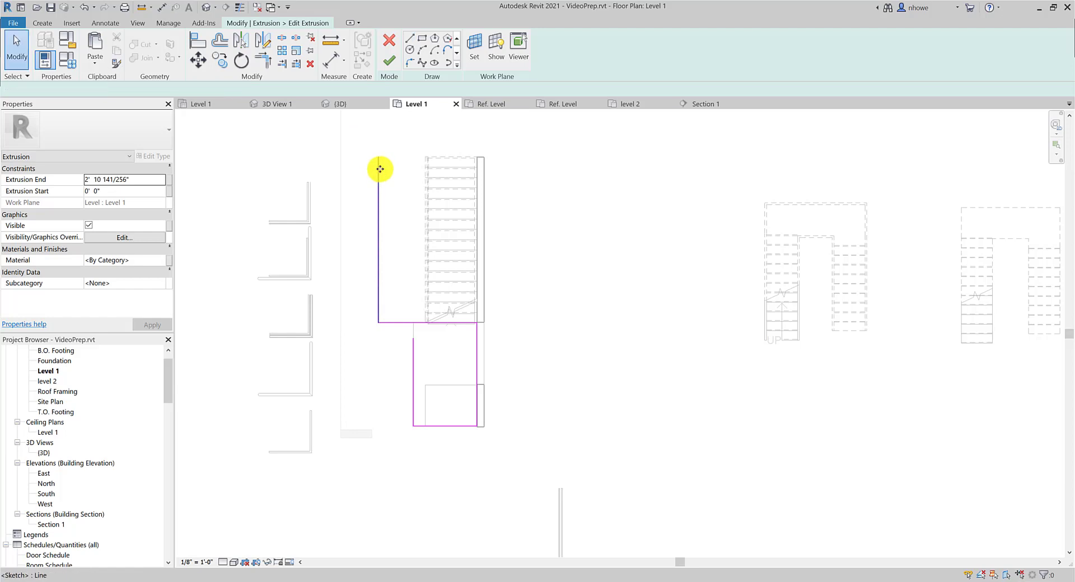
{"action": "left_click", "coordinate": [379, 163]}
{"action": "left_click_drag", "start_coordinate": [378, 161], "coordinate": [379, 173]}
Step: Draw a 1'-6" return with a 6" end cap and an outer side about 16'-6" long, closing the loop at the shortened line
{"action": "left_click", "coordinate": [408, 49]}
{"action": "left_click", "coordinate": [378, 172]}
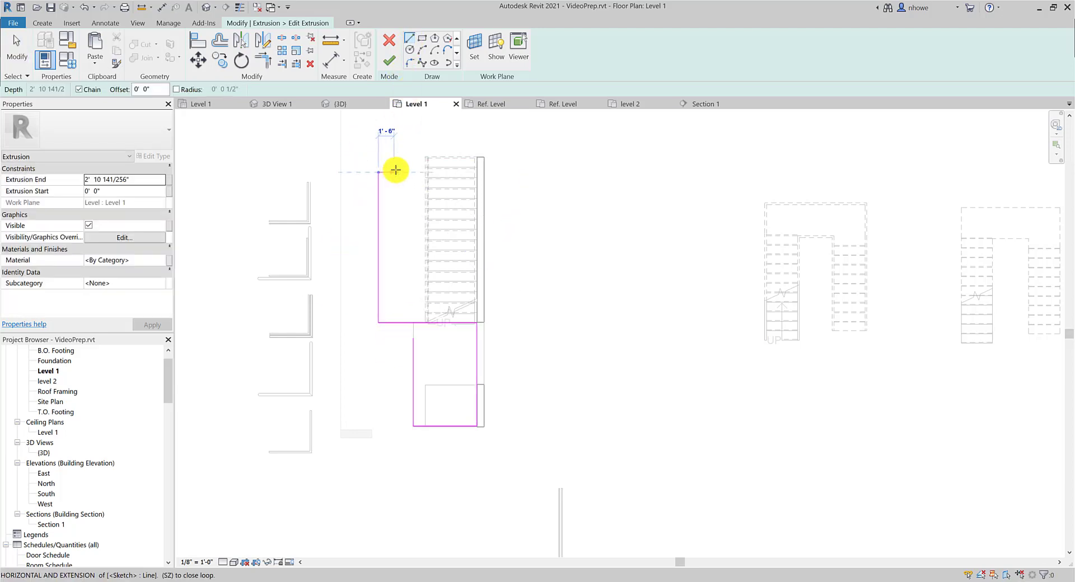
{"action": "left_click", "coordinate": [394, 172]}
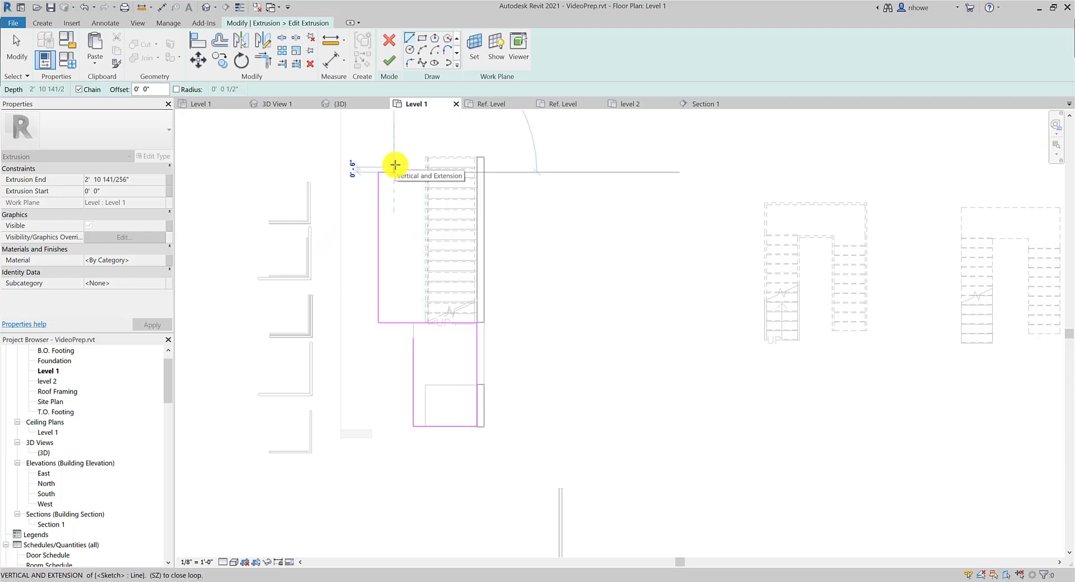
{"action": "left_click", "coordinate": [395, 166]}
{"action": "left_click", "coordinate": [374, 167]}
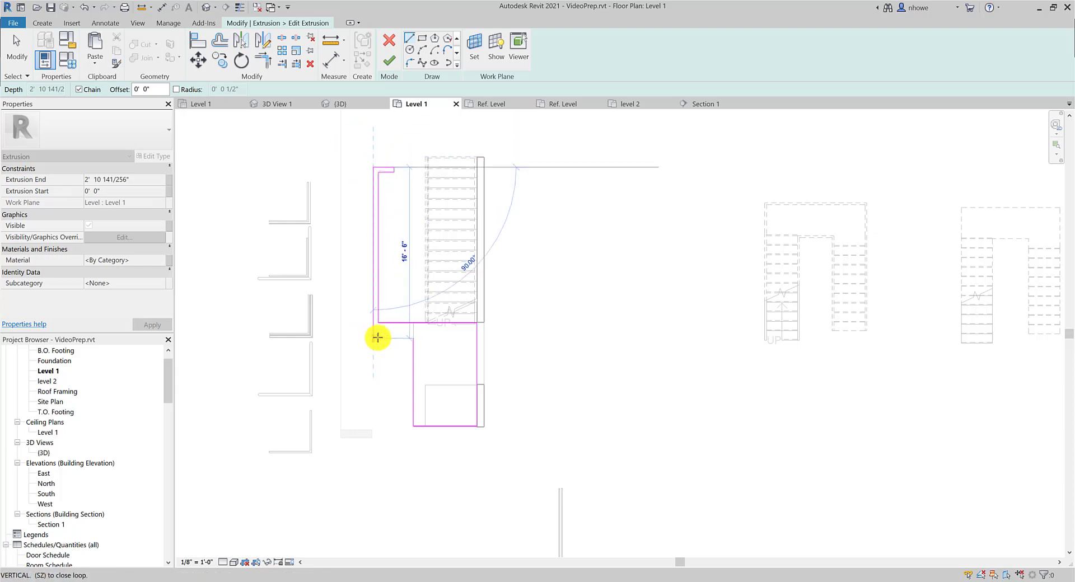
{"action": "left_click", "coordinate": [373, 338]}
{"action": "left_click", "coordinate": [413, 338]}
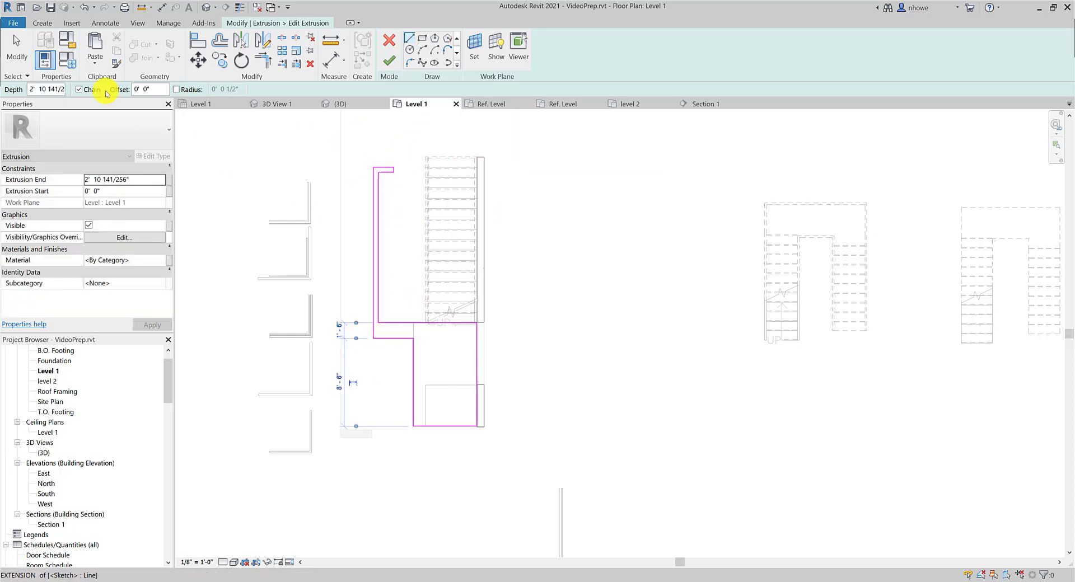
Step: Finish the edited base extrusion sketch and switch to the 3D view to see the new shape
{"action": "left_click", "coordinate": [23, 51]}
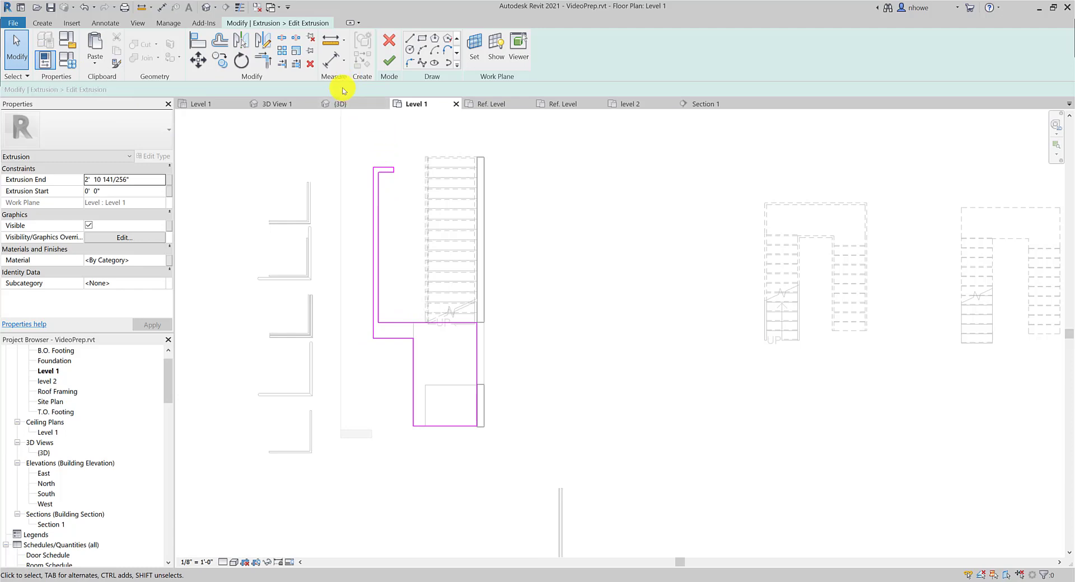
{"action": "left_click", "coordinate": [378, 169]}
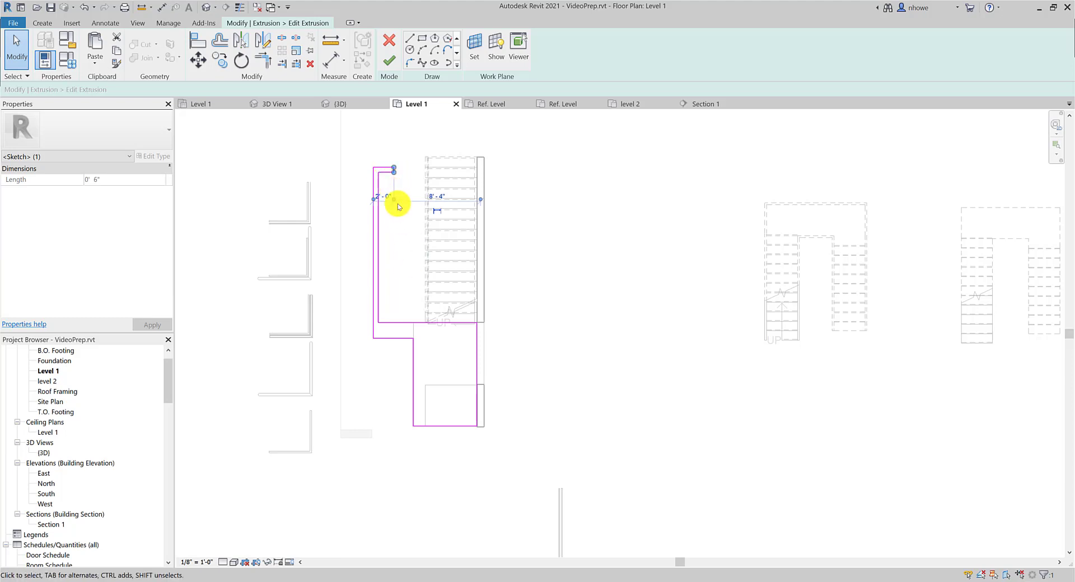
{"action": "left_click", "coordinate": [394, 61]}
{"action": "left_click", "coordinate": [603, 297]}
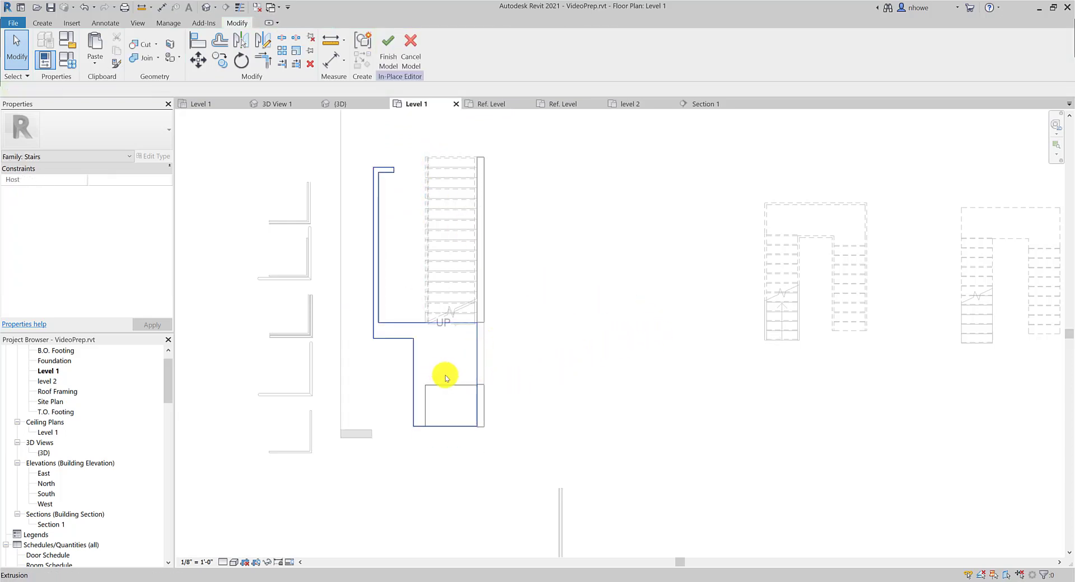
{"action": "left_click", "coordinate": [277, 104]}
{"action": "left_click", "coordinate": [343, 104]}
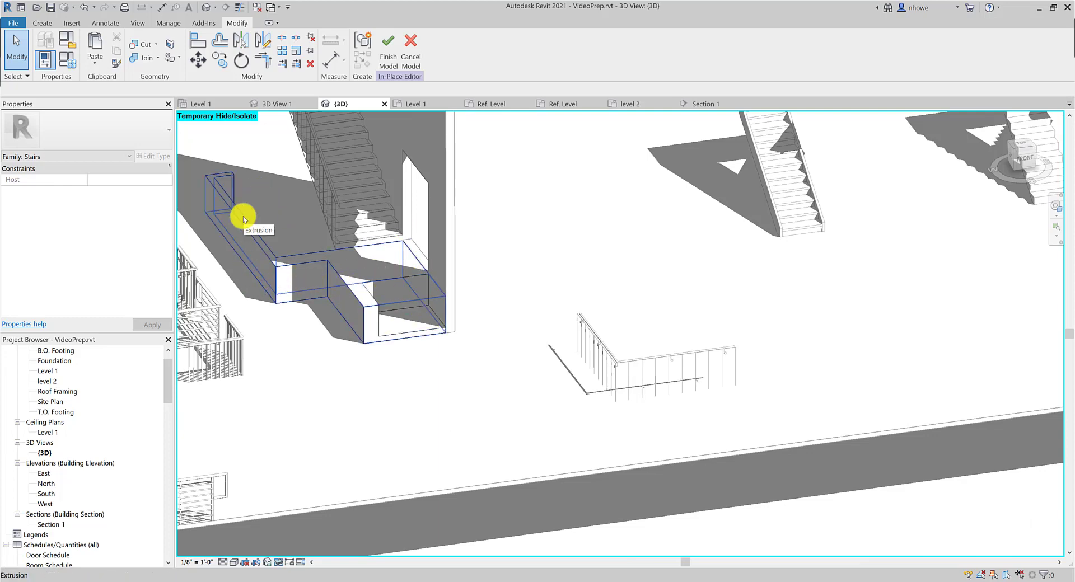
Step: Examine the base extrusion and its sketch around the void cut in the 3D view, leaving the sketch without edits
{"action": "scroll", "coordinate": [364, 260], "scroll_direction": "up", "scroll_amount": 3}
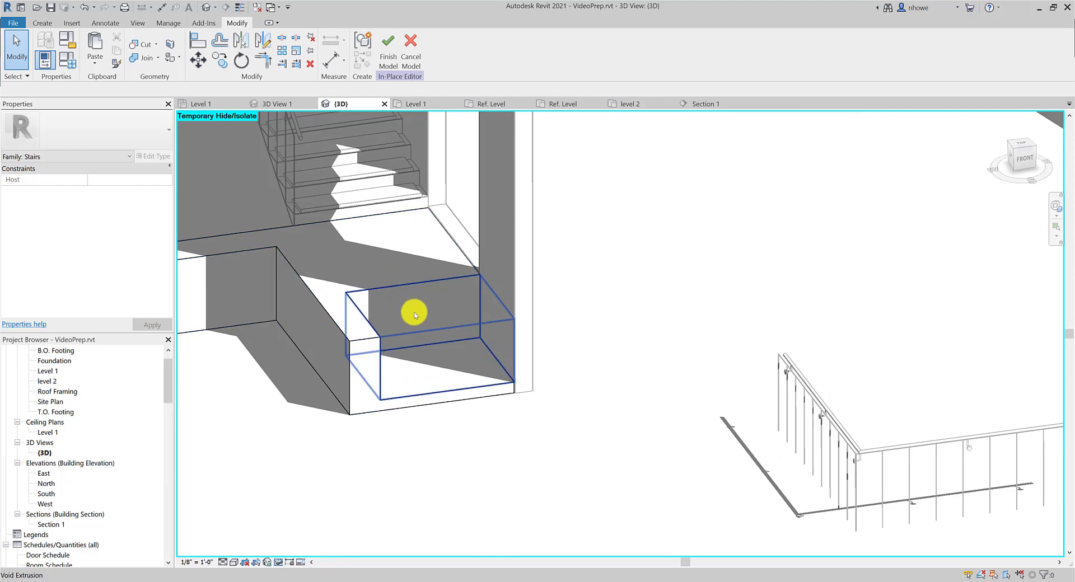
{"action": "scroll", "coordinate": [364, 336], "scroll_direction": "up", "scroll_amount": 4}
{"action": "left_click", "coordinate": [367, 340]}
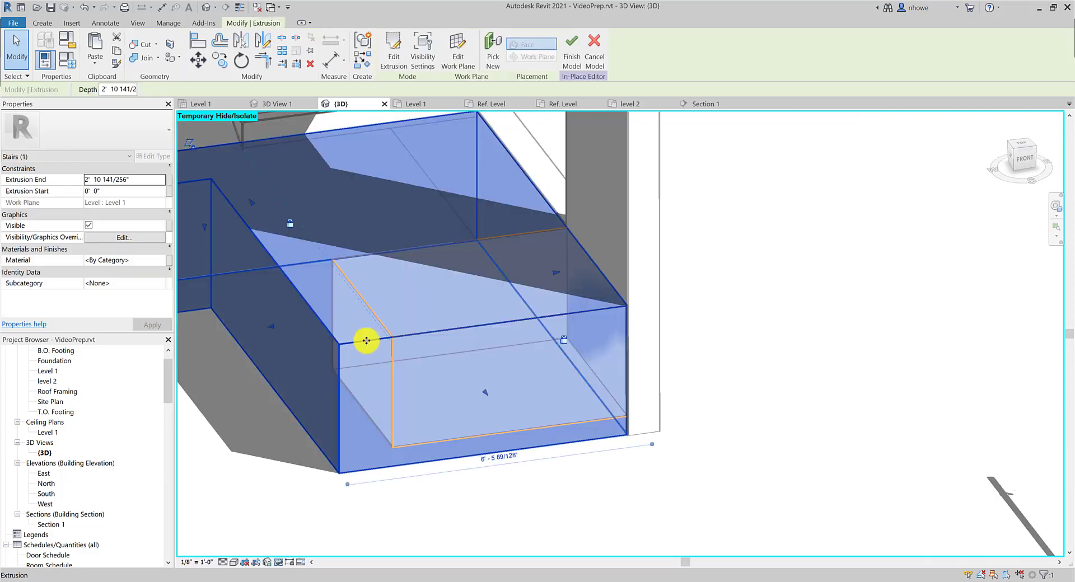
{"action": "left_click", "coordinate": [392, 62]}
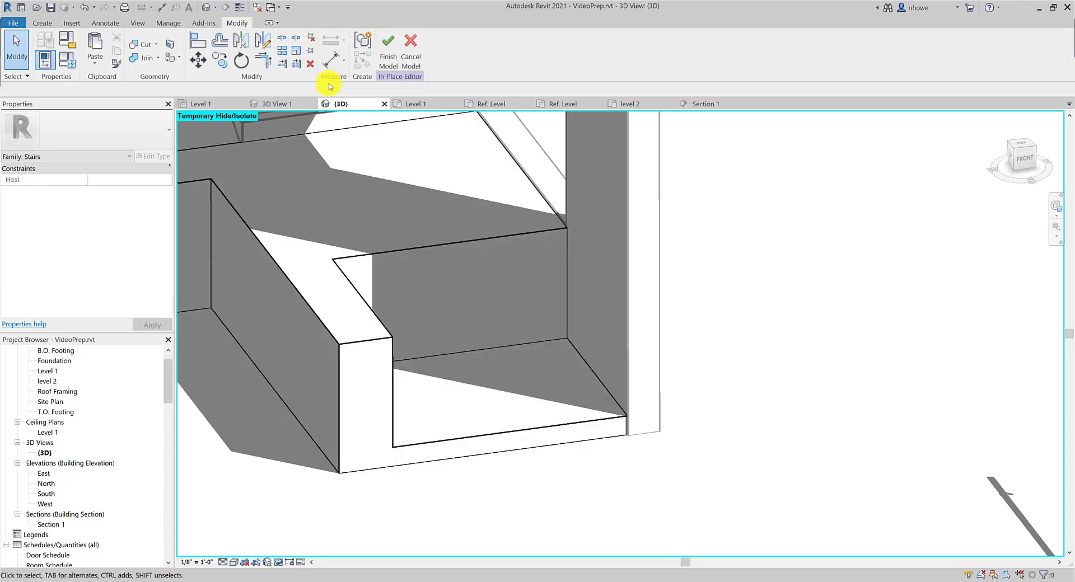
{"action": "left_click", "coordinate": [396, 137]}
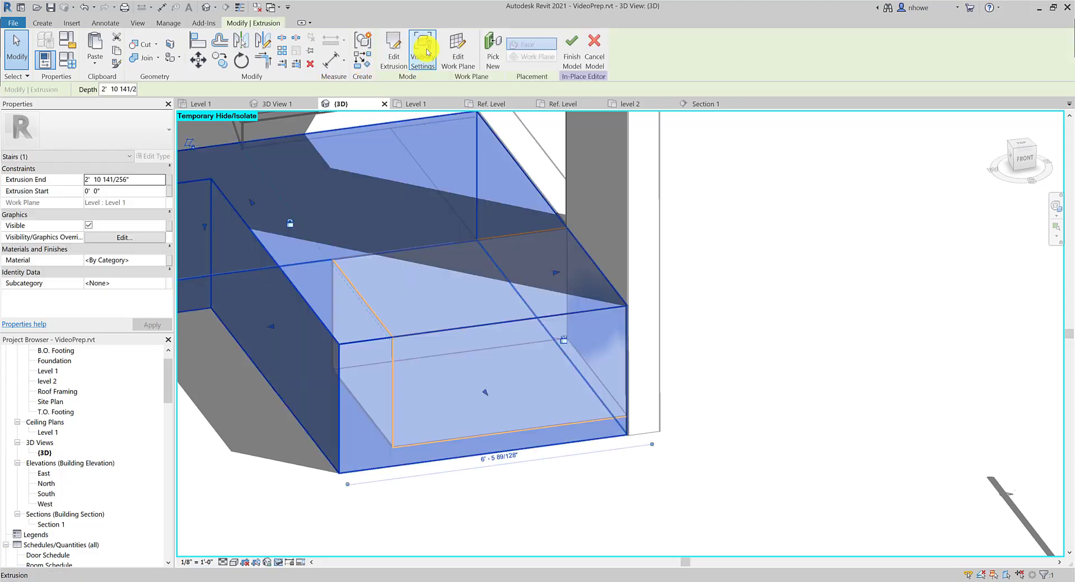
{"action": "left_click", "coordinate": [409, 55]}
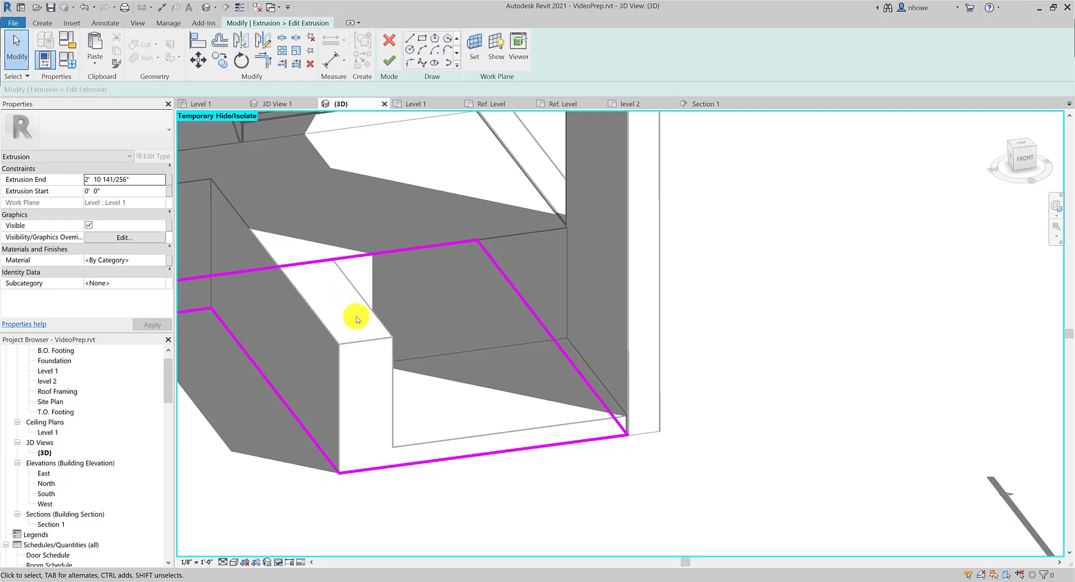
{"action": "left_click", "coordinate": [391, 45]}
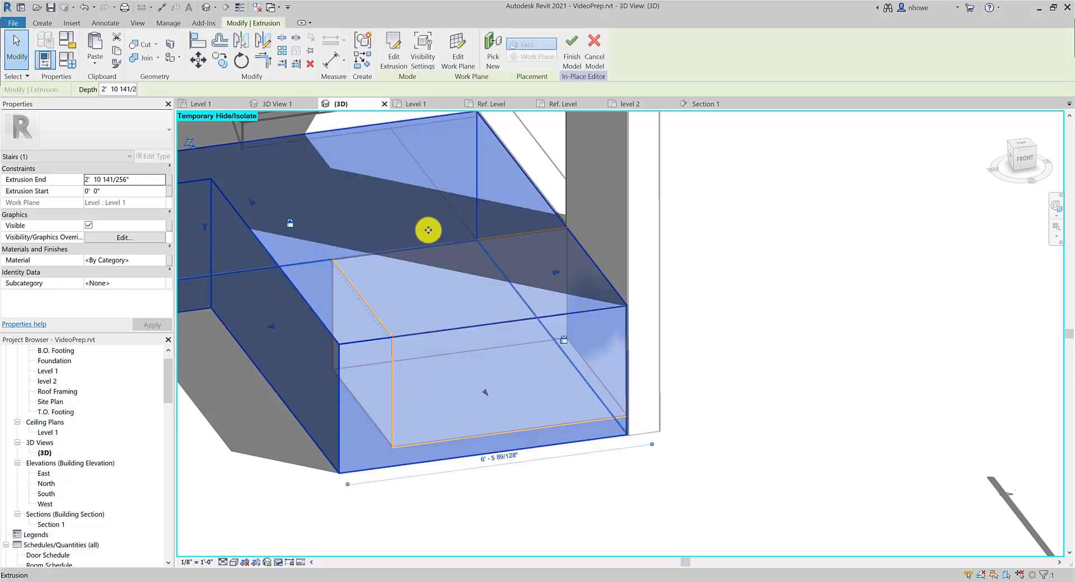
{"action": "left_click", "coordinate": [622, 257]}
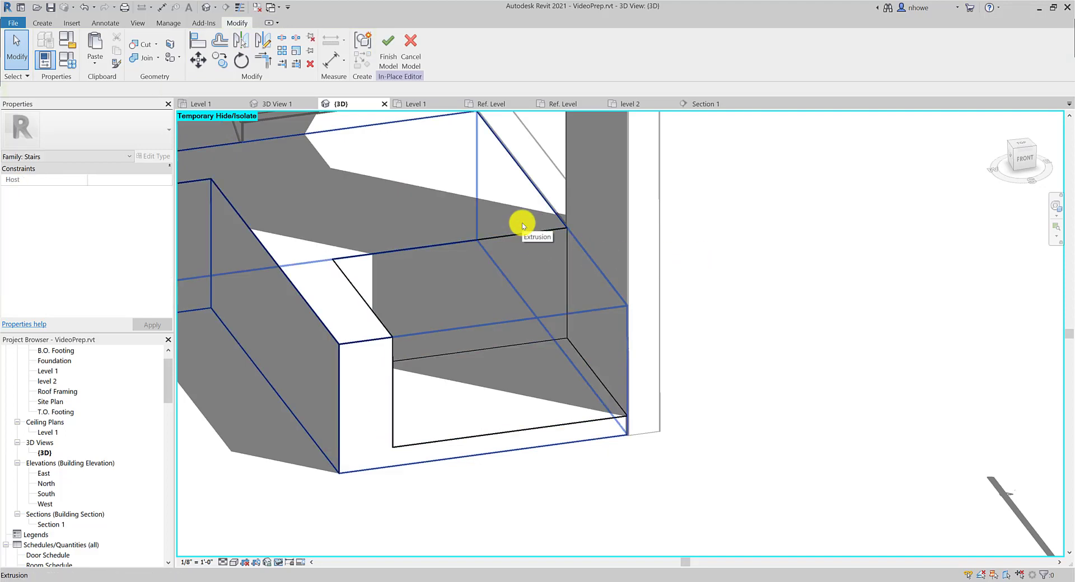
{"action": "left_click", "coordinate": [332, 304]}
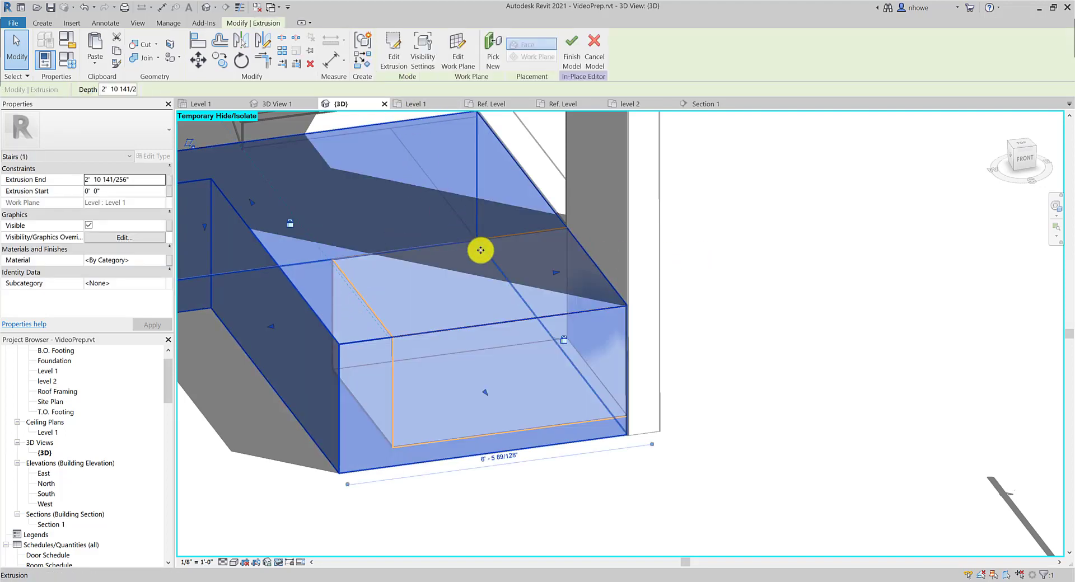
Step: Start a void extrusion in the Level 1 plan and sketch a rectangle about 5" by 1'-3" on the base's front edge beside the existing void
{"action": "left_click", "coordinate": [41, 25]}
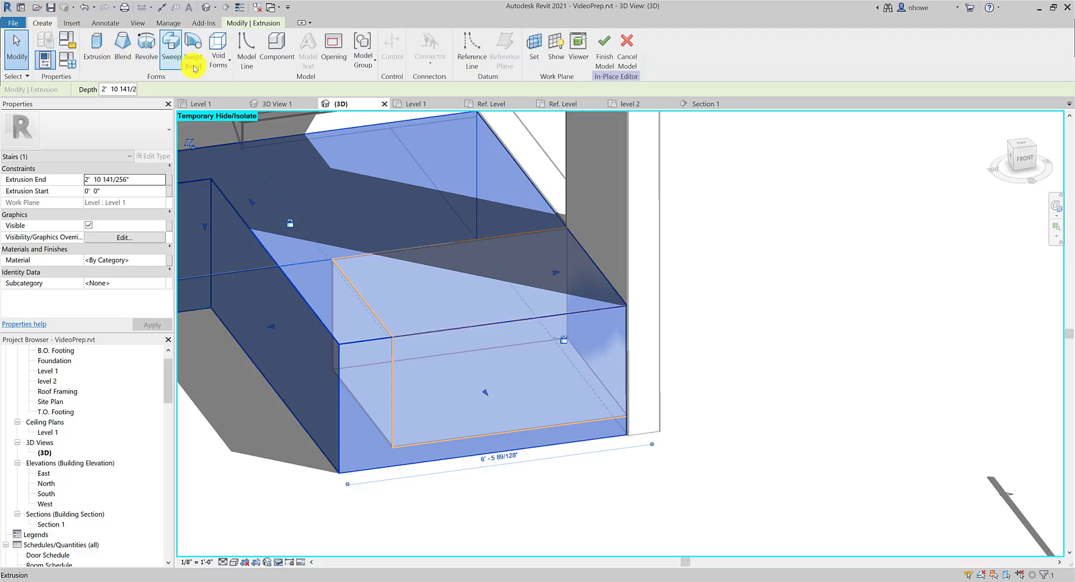
{"action": "left_click", "coordinate": [225, 65]}
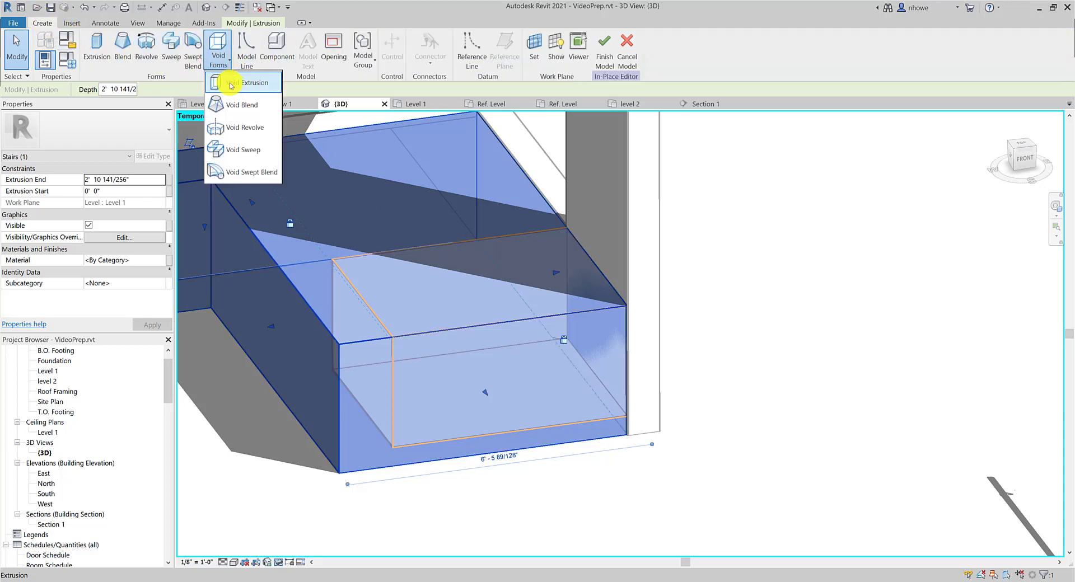
{"action": "left_click", "coordinate": [231, 85]}
{"action": "left_click", "coordinate": [434, 104]}
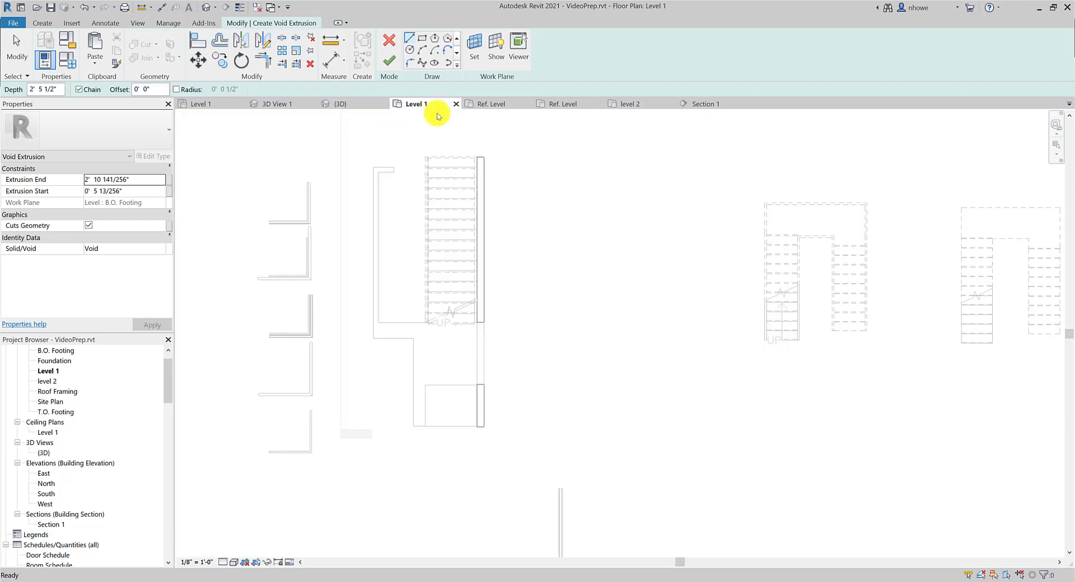
{"action": "scroll", "coordinate": [420, 419], "scroll_direction": "up", "scroll_amount": 3}
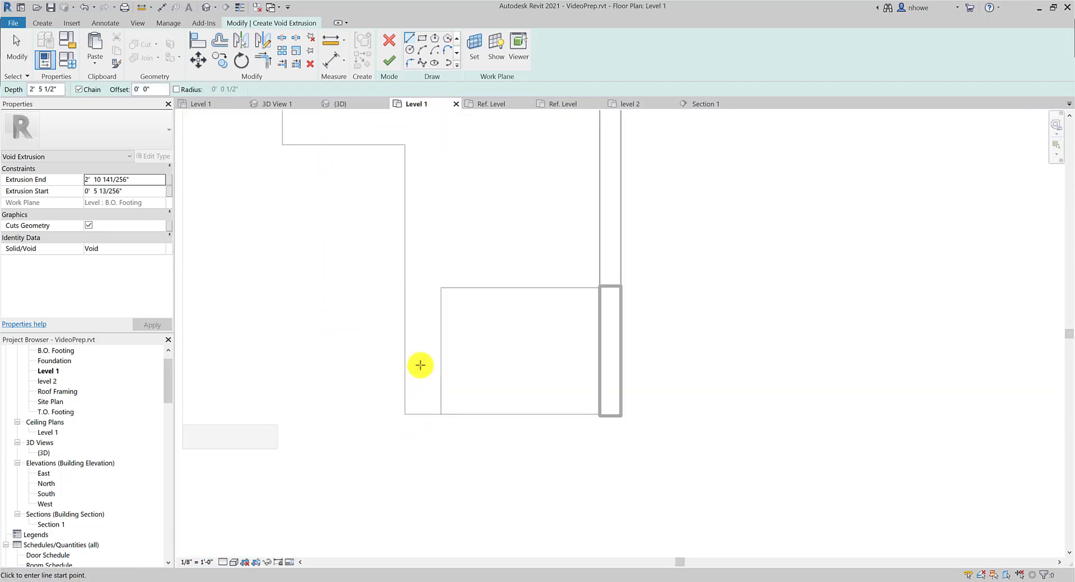
{"action": "left_click", "coordinate": [422, 38]}
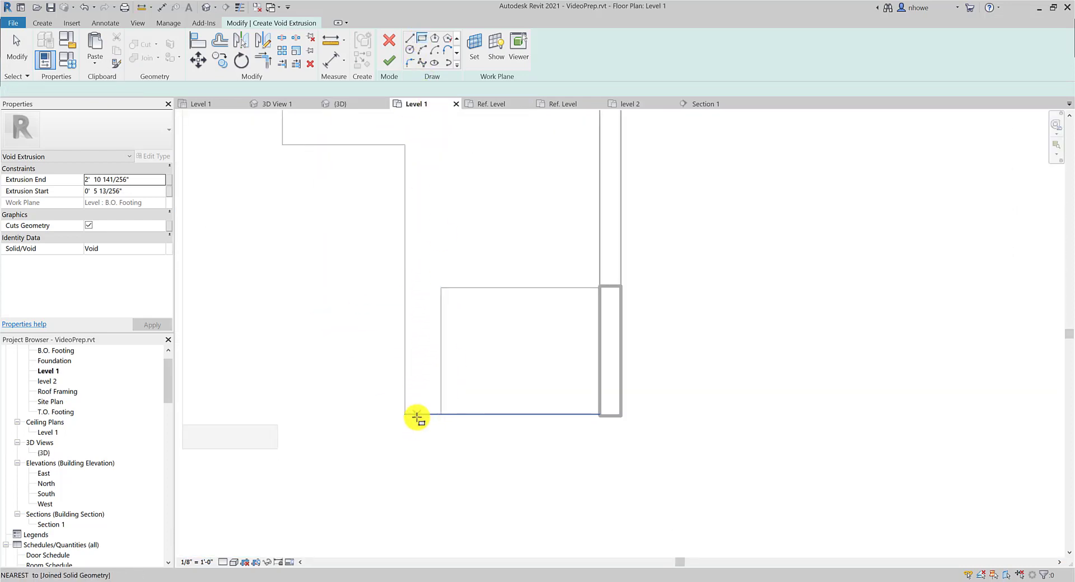
{"action": "left_click", "coordinate": [416, 415]}
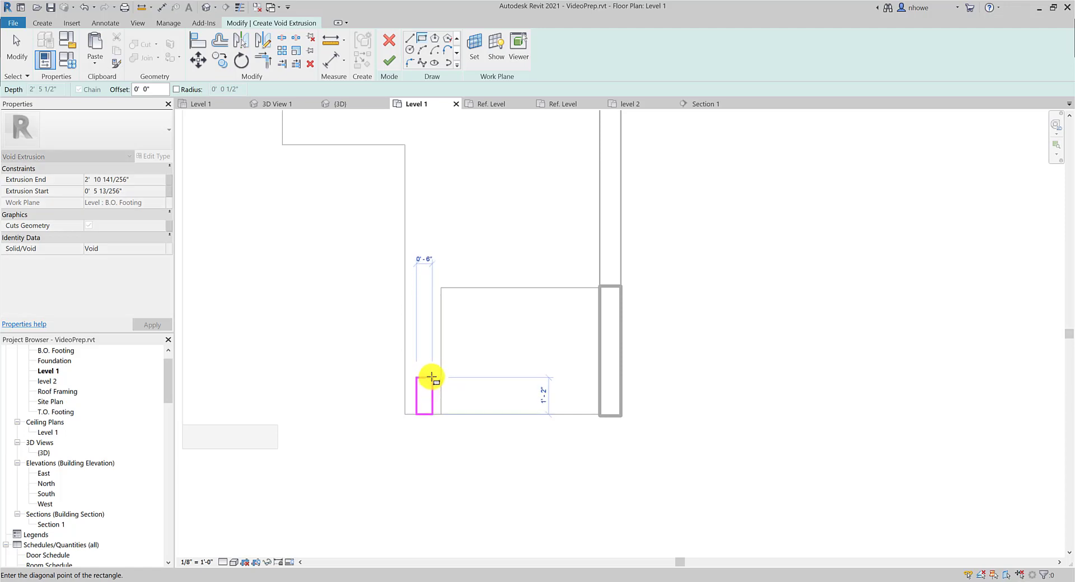
{"action": "left_click", "coordinate": [430, 376]}
{"action": "key", "text": "Escape"}
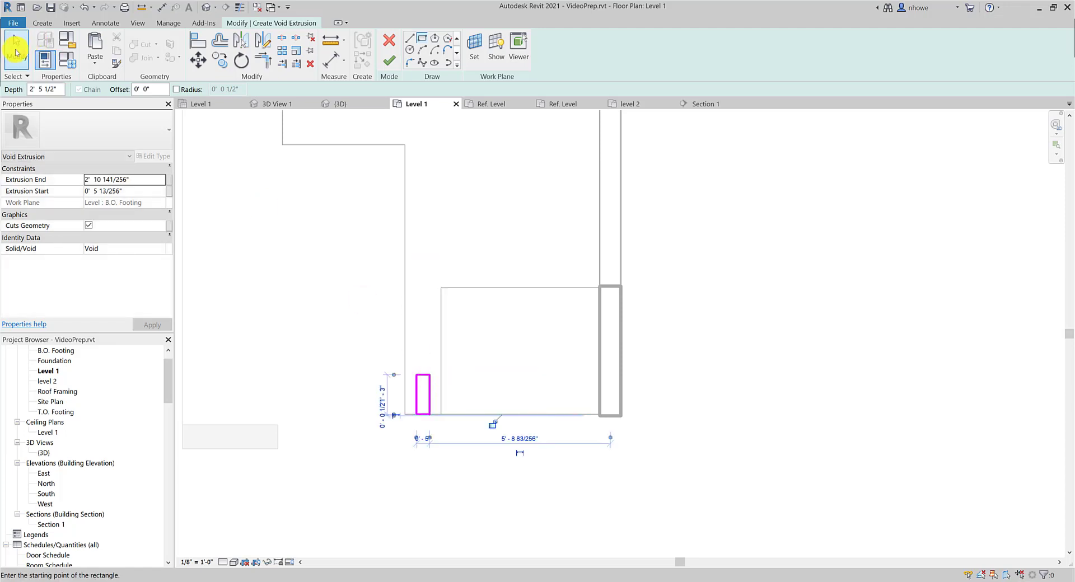
Step: Widen the small void rectangle to about 9" by moving its wall-facing side toward the existing void
{"action": "scroll", "coordinate": [387, 408], "scroll_direction": "up", "scroll_amount": 5}
{"action": "mouse_move", "coordinate": [463, 390]}
{"action": "left_mouse_down"}
{"action": "mouse_move", "coordinate": [440, 392]}
{"action": "mouse_move", "coordinate": [511, 376]}
{"action": "left_mouse_up"}
{"action": "left_click", "coordinate": [498, 371]}
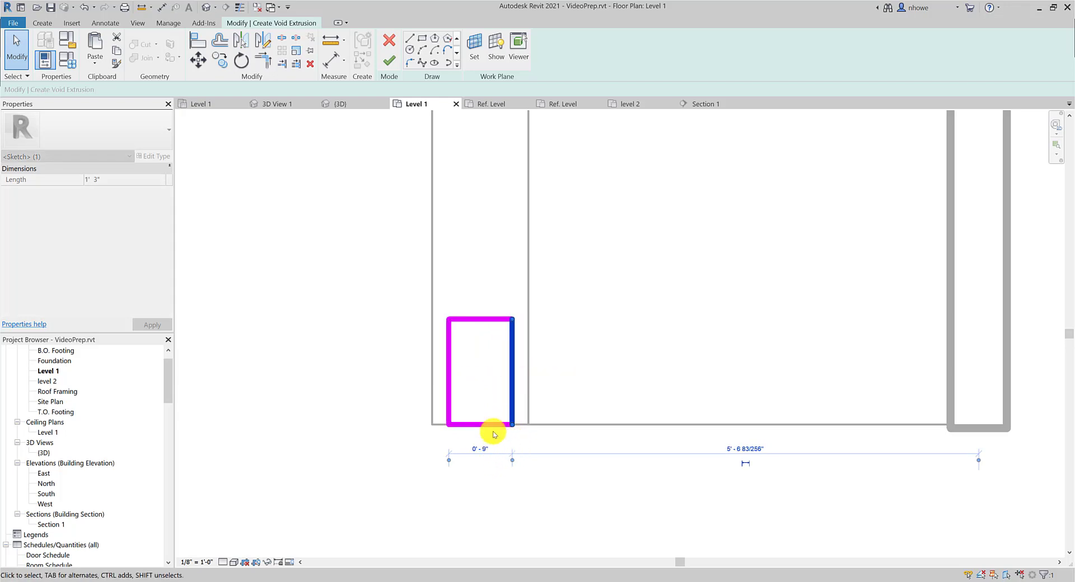
{"action": "scroll", "coordinate": [490, 425], "scroll_direction": "down", "scroll_amount": 2}
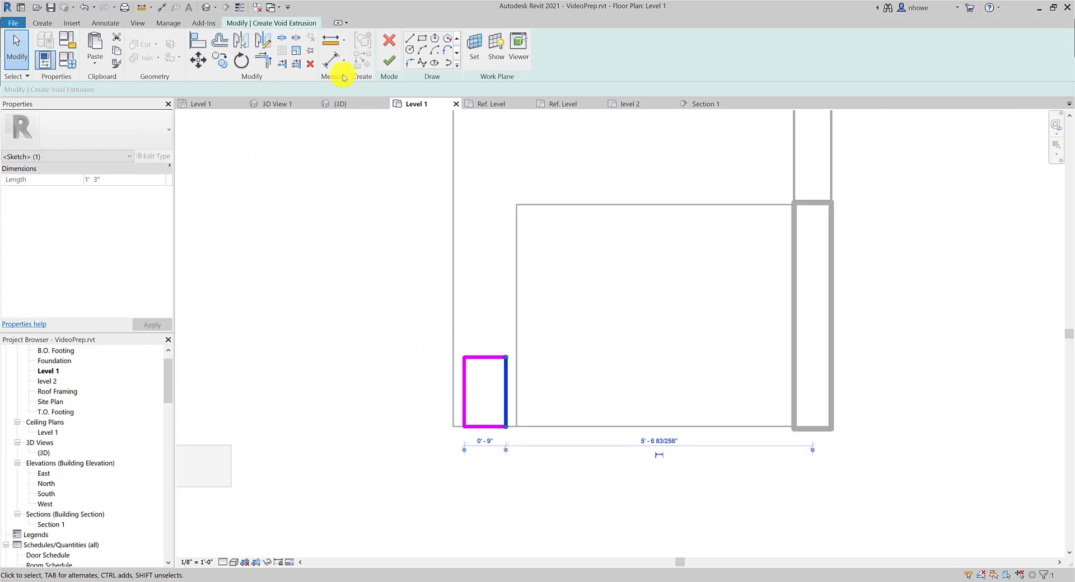
Step: Set the void extrusion's start to 2' 9", finish its sketch and try to finish the in-place model
{"action": "left_click", "coordinate": [418, 379]}
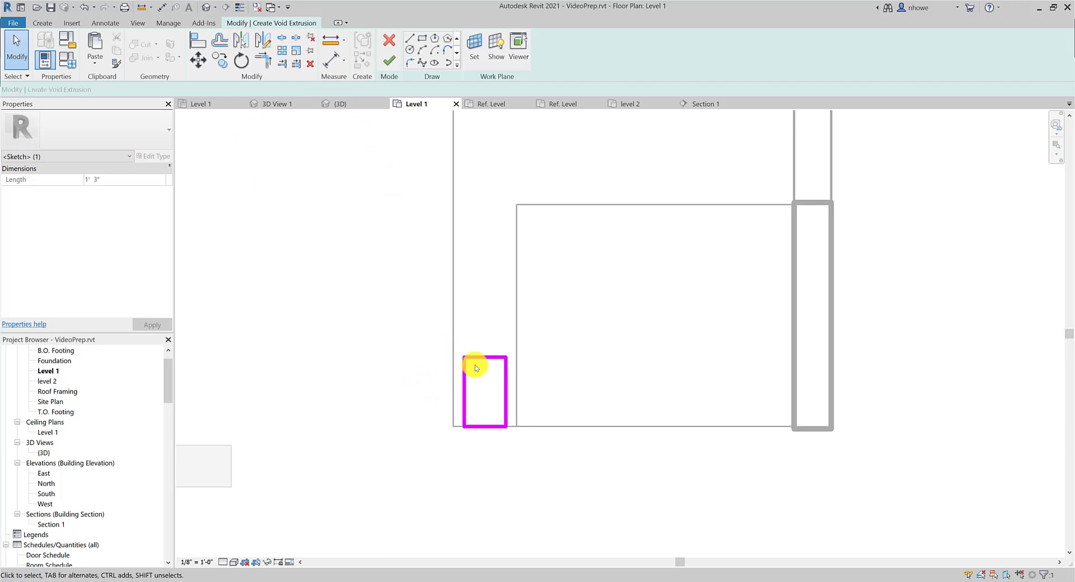
{"action": "left_click", "coordinate": [132, 195]}
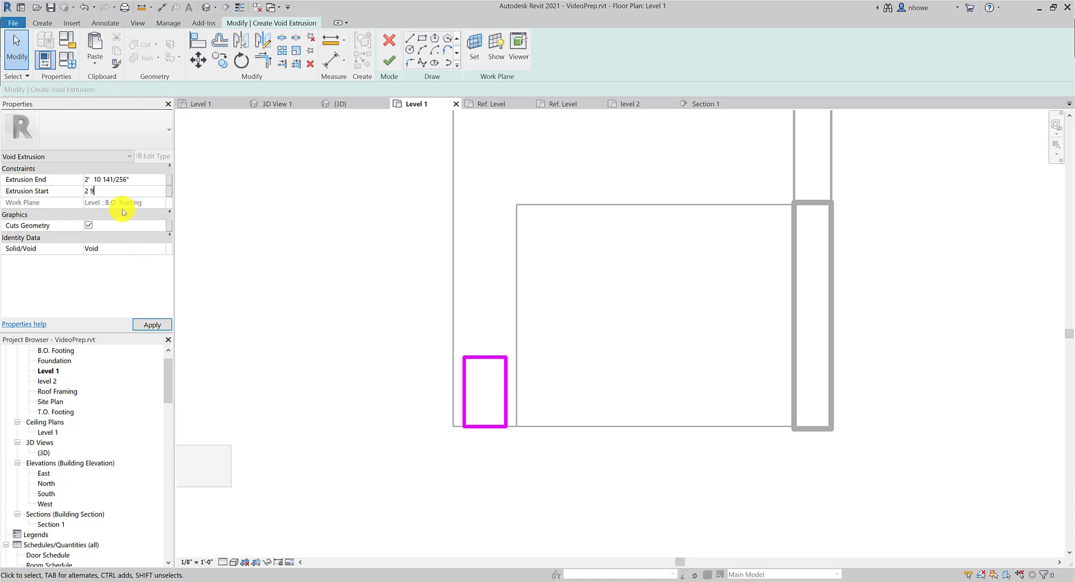
{"action": "left_click", "coordinate": [149, 324]}
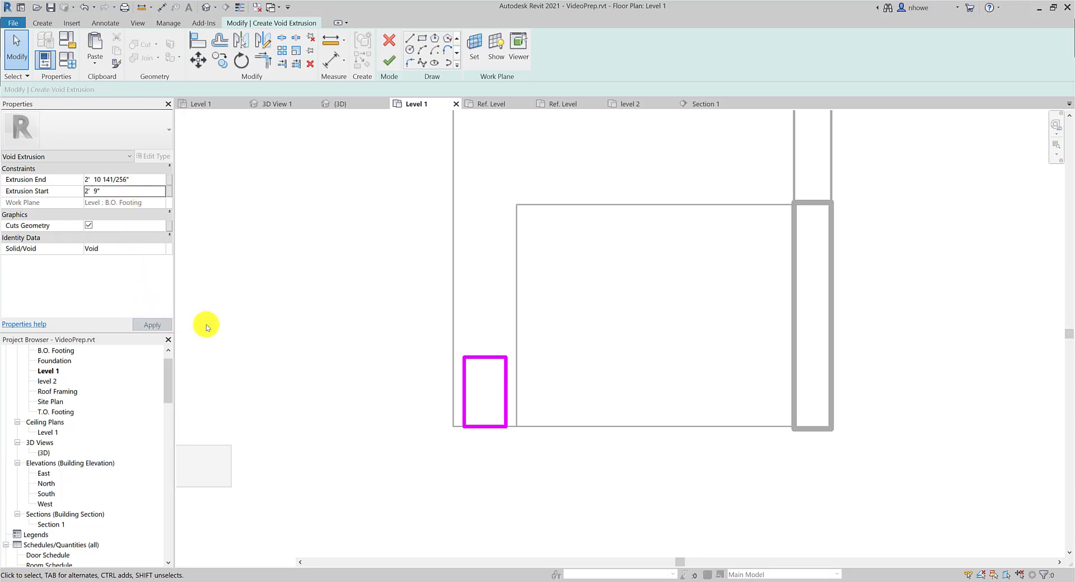
{"action": "left_click", "coordinate": [391, 55]}
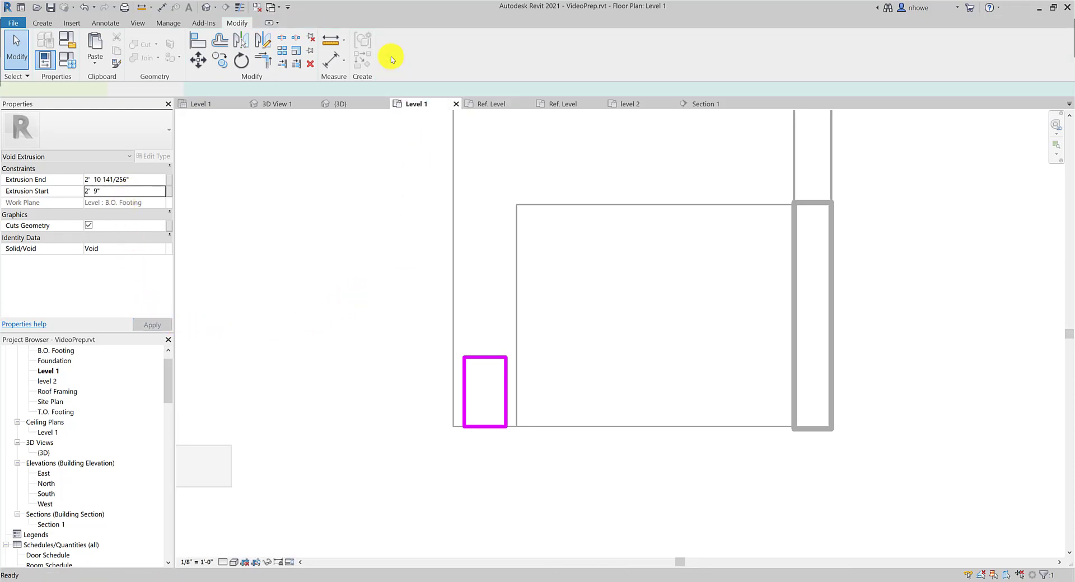
{"action": "left_click", "coordinate": [576, 65]}
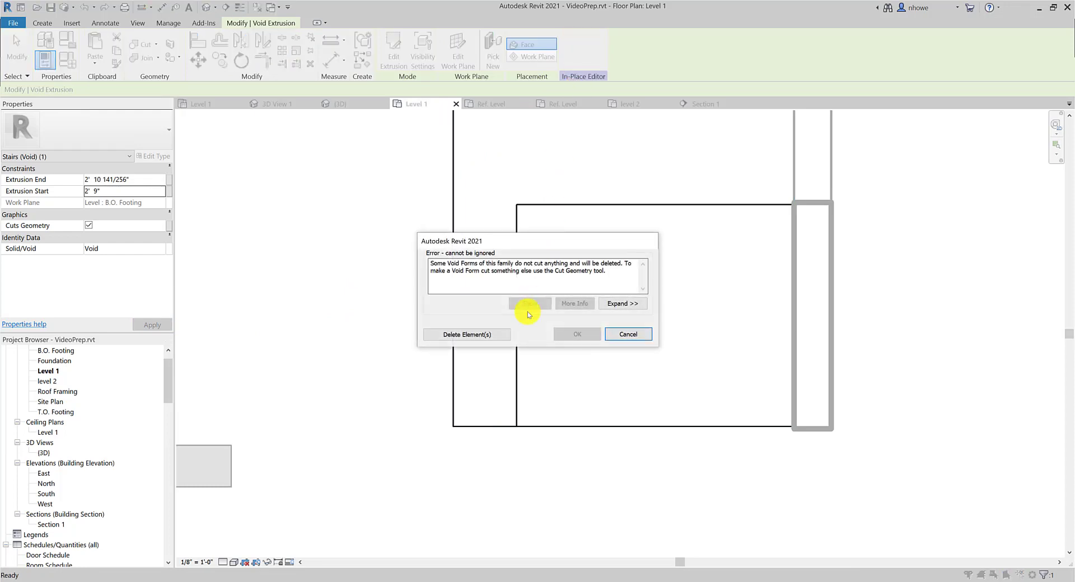
{"action": "left_click", "coordinate": [625, 336]}
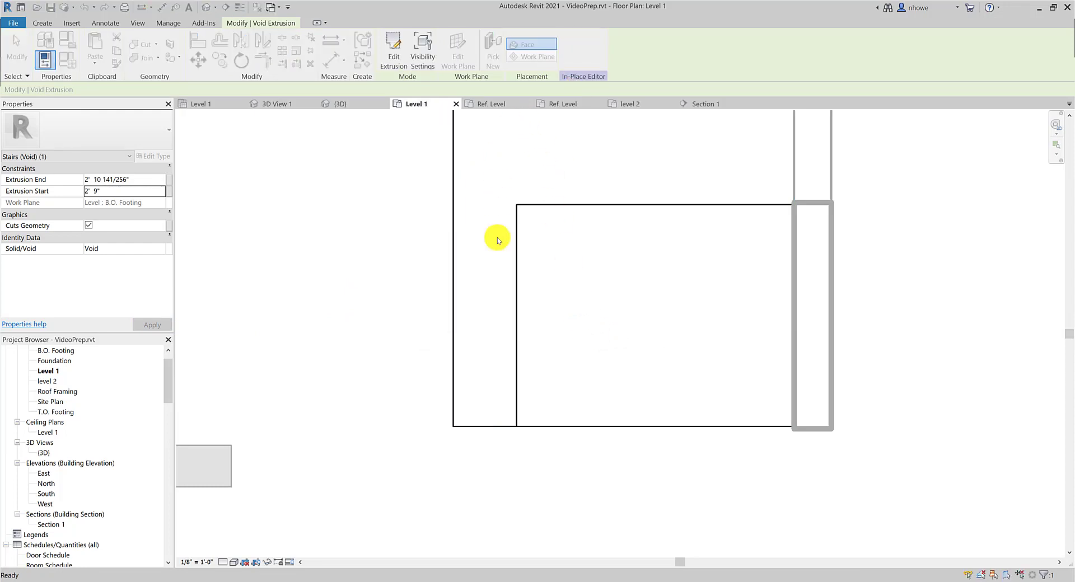
Step: Finish the in-place base model, deleting the rectangular void that does not cut anything
{"action": "left_click", "coordinate": [498, 344]}
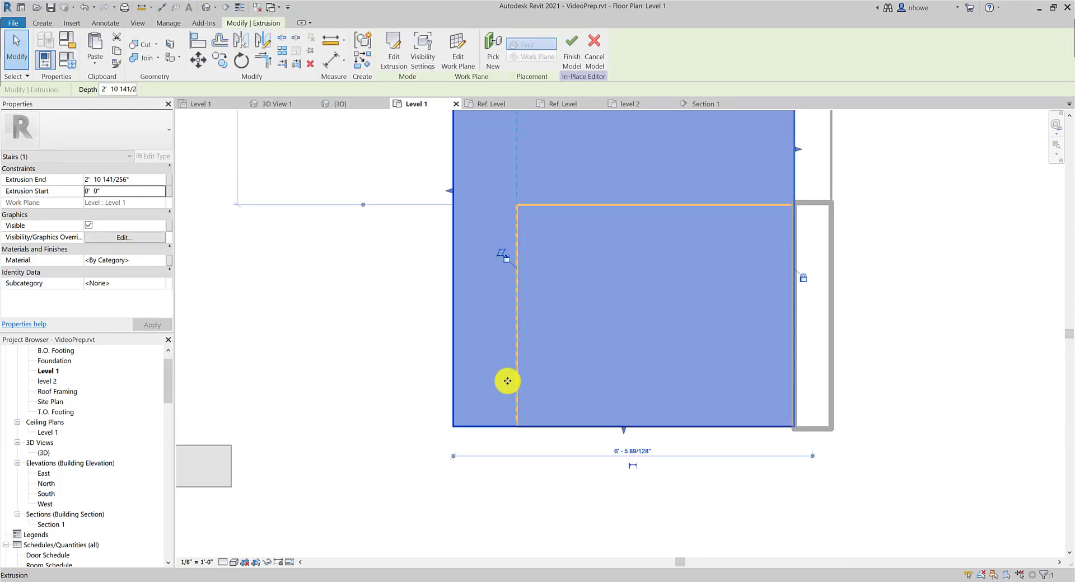
{"action": "key", "text": "Escape"}
{"action": "left_click", "coordinate": [392, 59]}
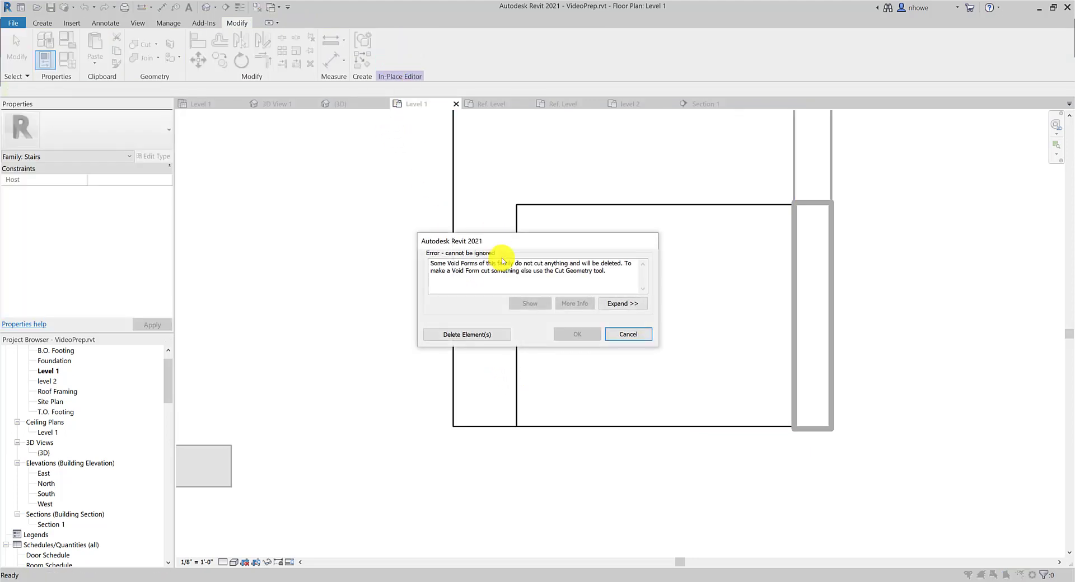
{"action": "left_click", "coordinate": [500, 334]}
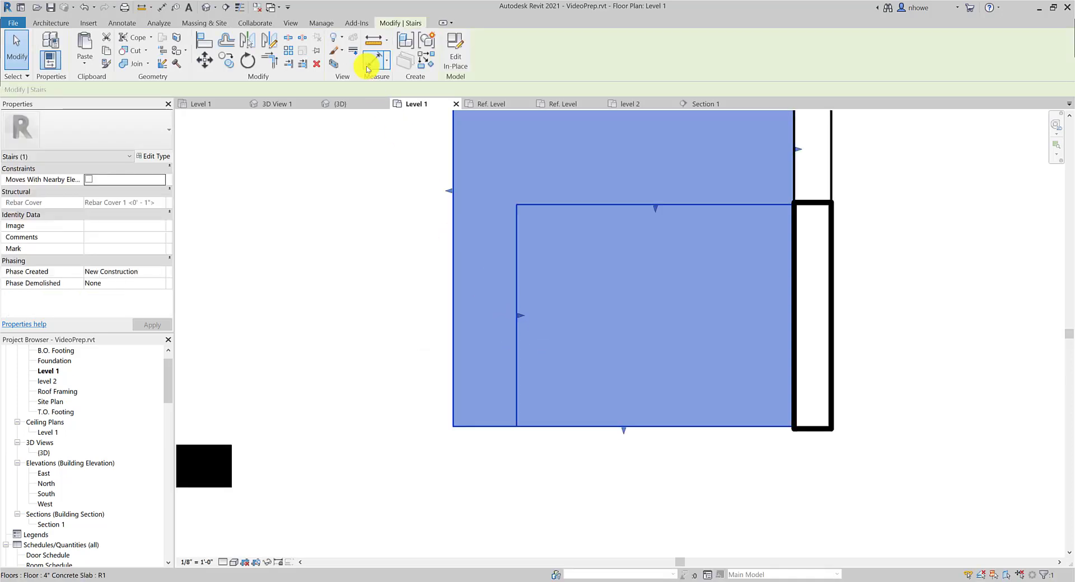
Step: Reopen the in-place base and sketch a small circle for a new void extrusion on the narrow strip near its front edge
{"action": "left_click", "coordinate": [455, 60]}
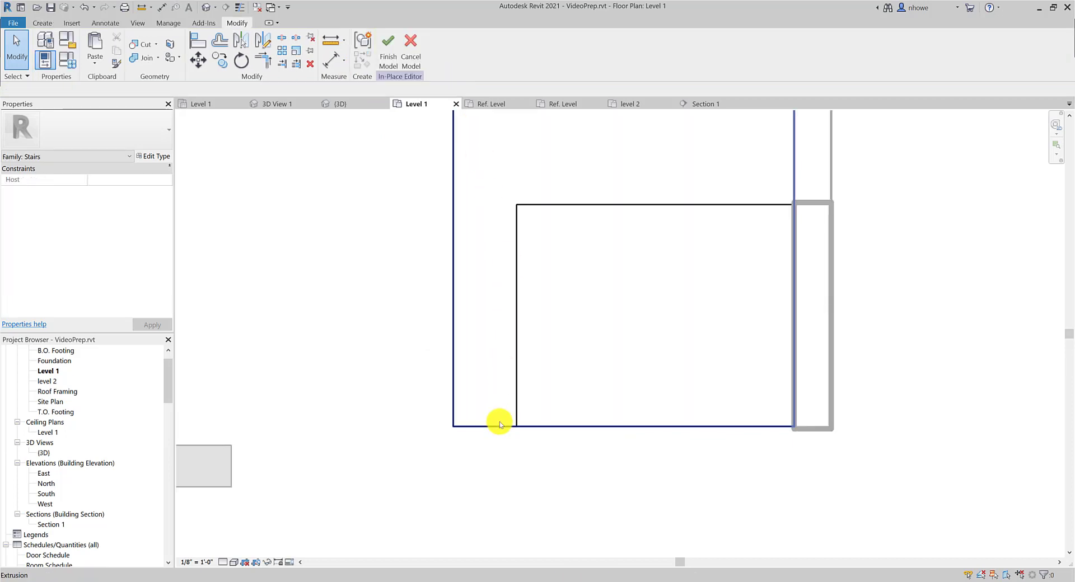
{"action": "left_click", "coordinate": [40, 24]}
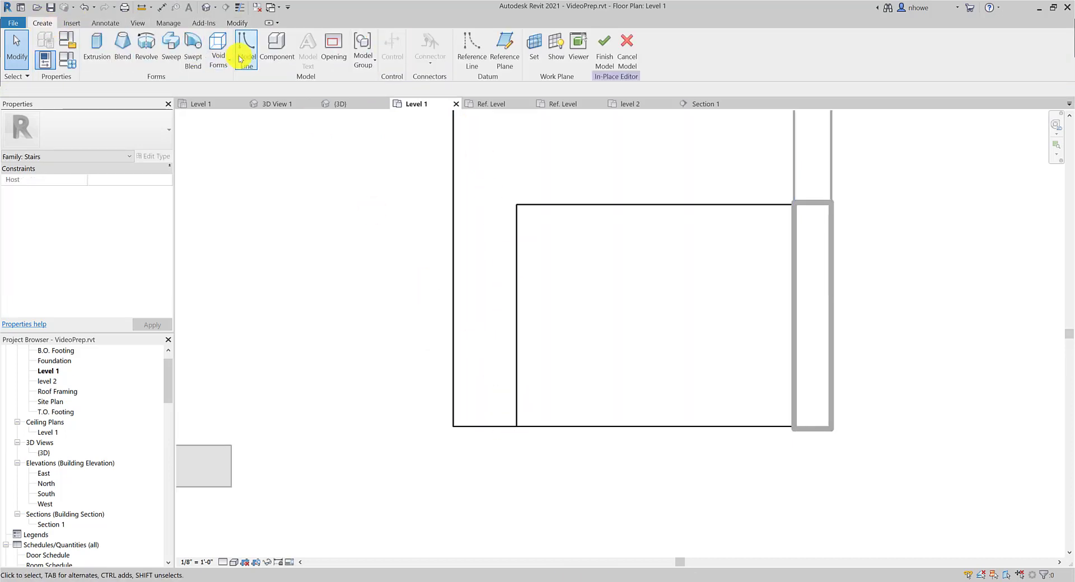
{"action": "left_click", "coordinate": [219, 45]}
{"action": "left_click", "coordinate": [248, 86]}
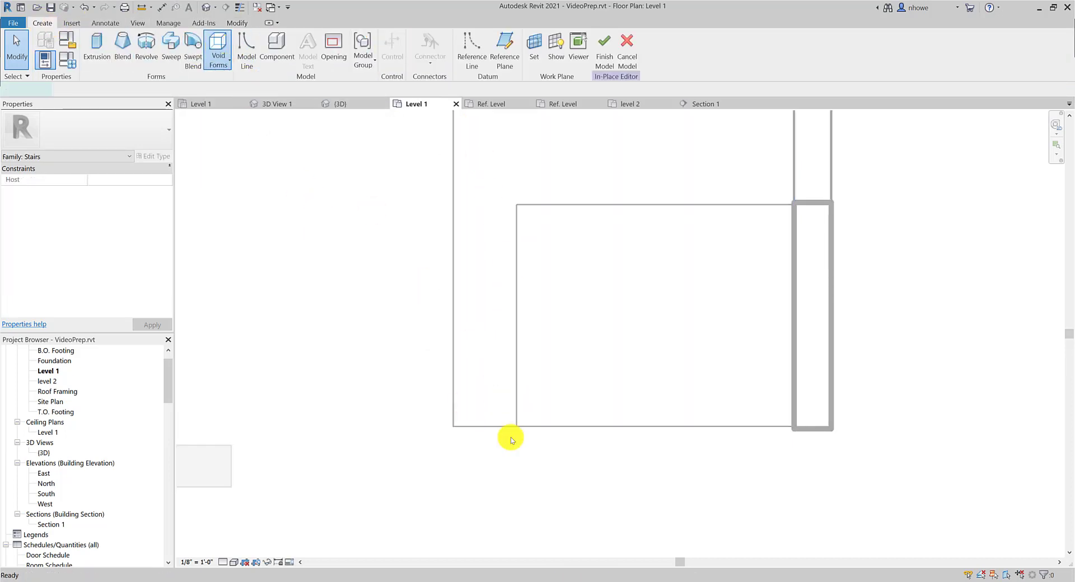
{"action": "left_click", "coordinate": [423, 38]}
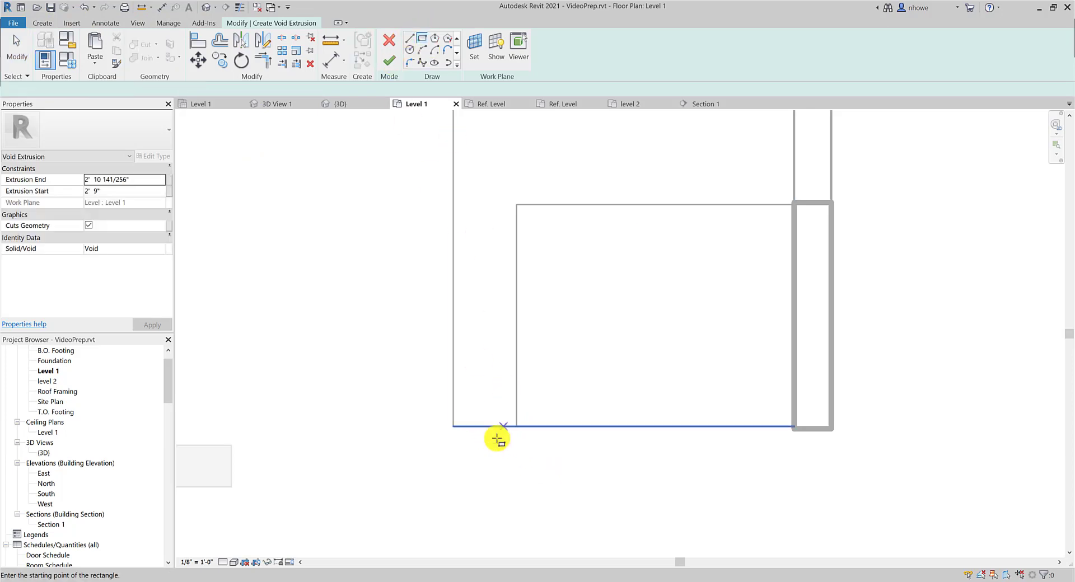
{"action": "left_click", "coordinate": [410, 52]}
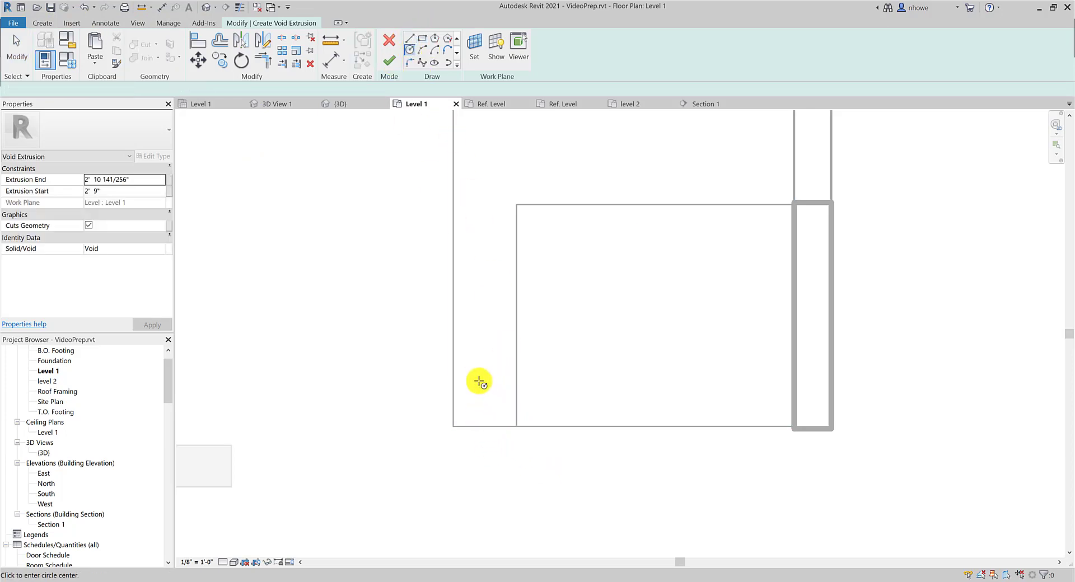
{"action": "left_click", "coordinate": [486, 402]}
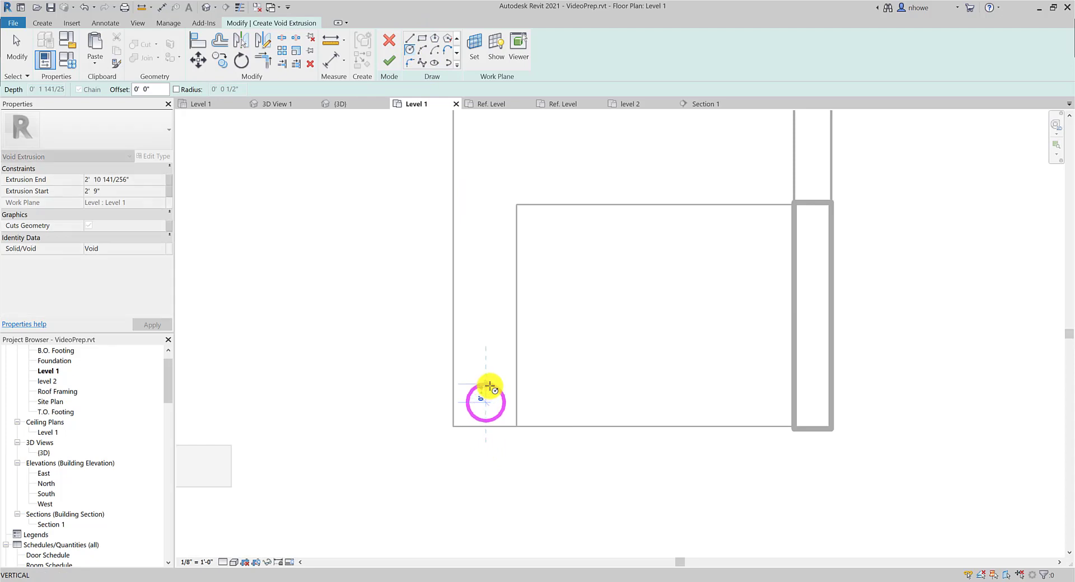
{"action": "left_click", "coordinate": [502, 403]}
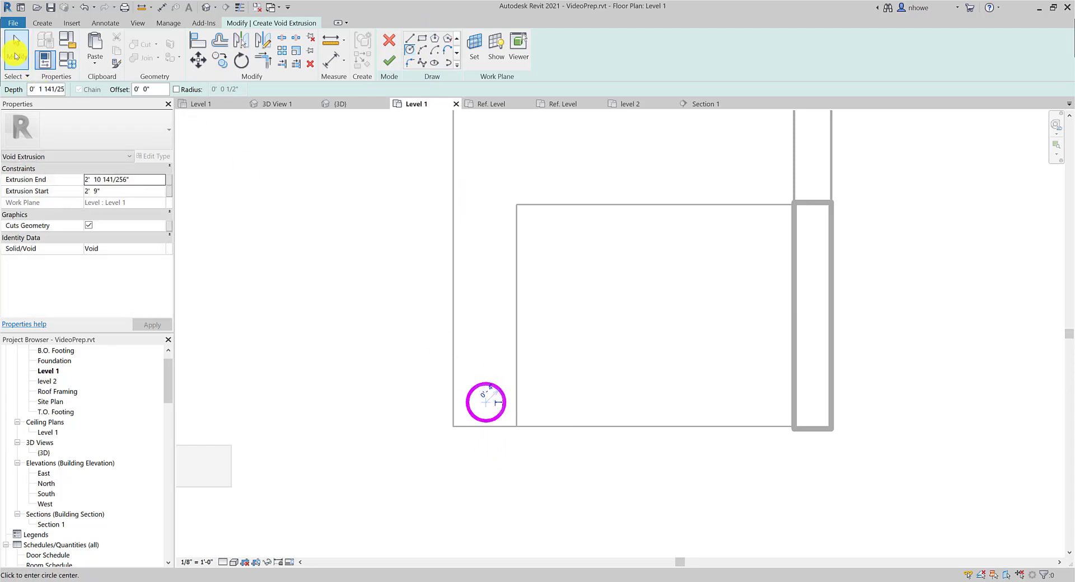
Step: Keep the circular void's extrusion start at 2' 9", then finish its sketch and the in-place model
{"action": "left_click", "coordinate": [100, 191]}
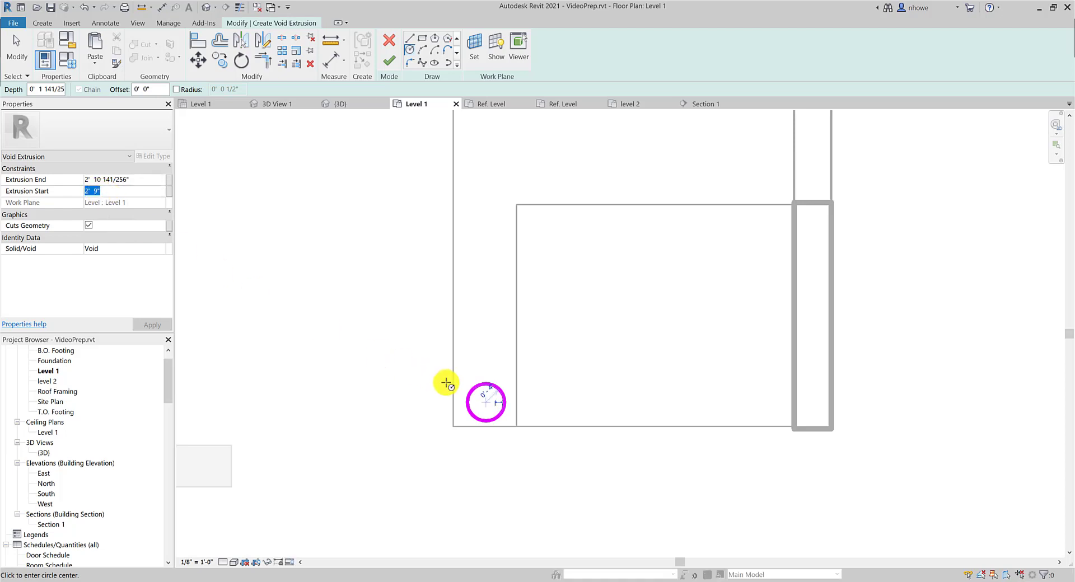
{"action": "left_click", "coordinate": [397, 62]}
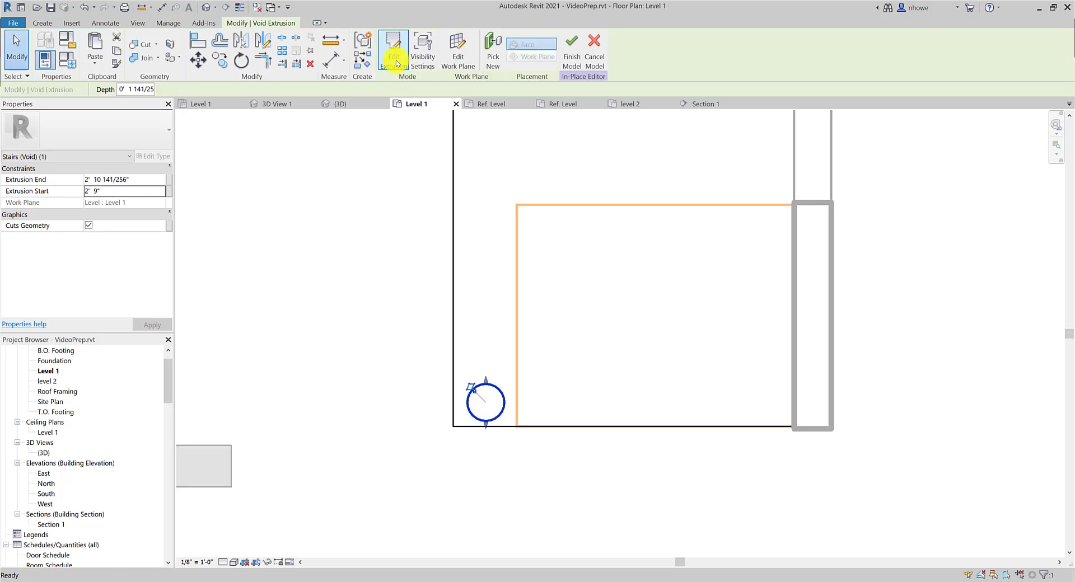
{"action": "left_click", "coordinate": [572, 54]}
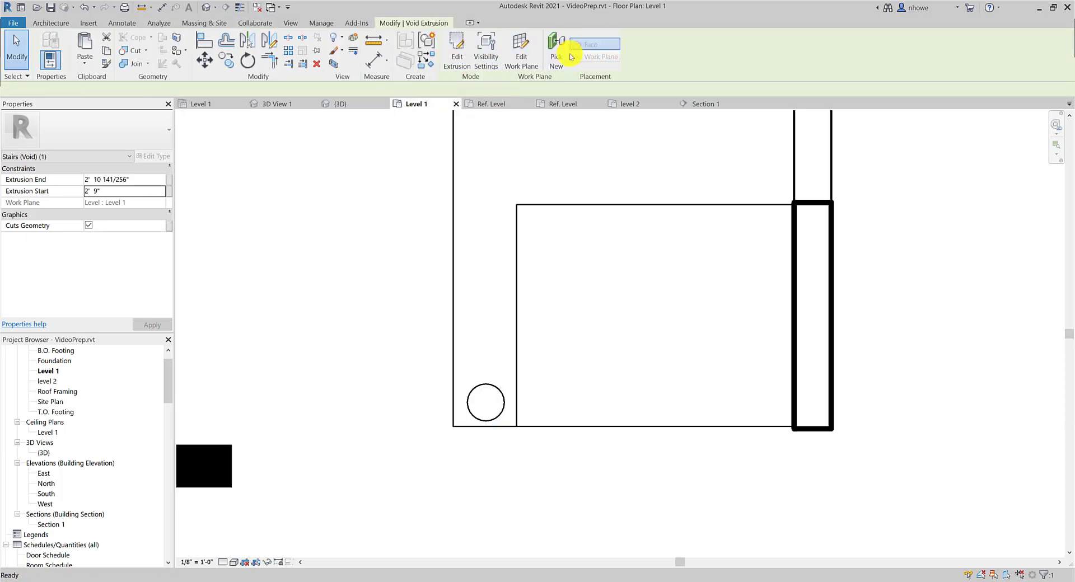
Step: Examine the circular void cut in the top of the base in the {3D} view
{"action": "left_click", "coordinate": [268, 104]}
{"action": "left_click", "coordinate": [339, 104]}
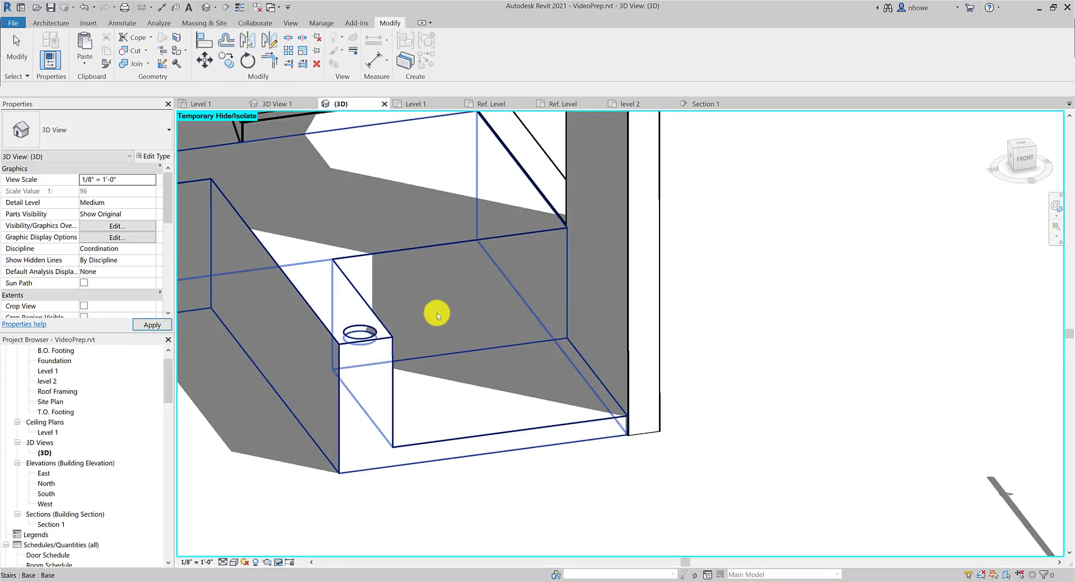
{"action": "scroll", "coordinate": [436, 314], "scroll_direction": "down", "scroll_amount": 2}
{"action": "scroll", "coordinate": [405, 346], "scroll_direction": "down", "scroll_amount": 2}
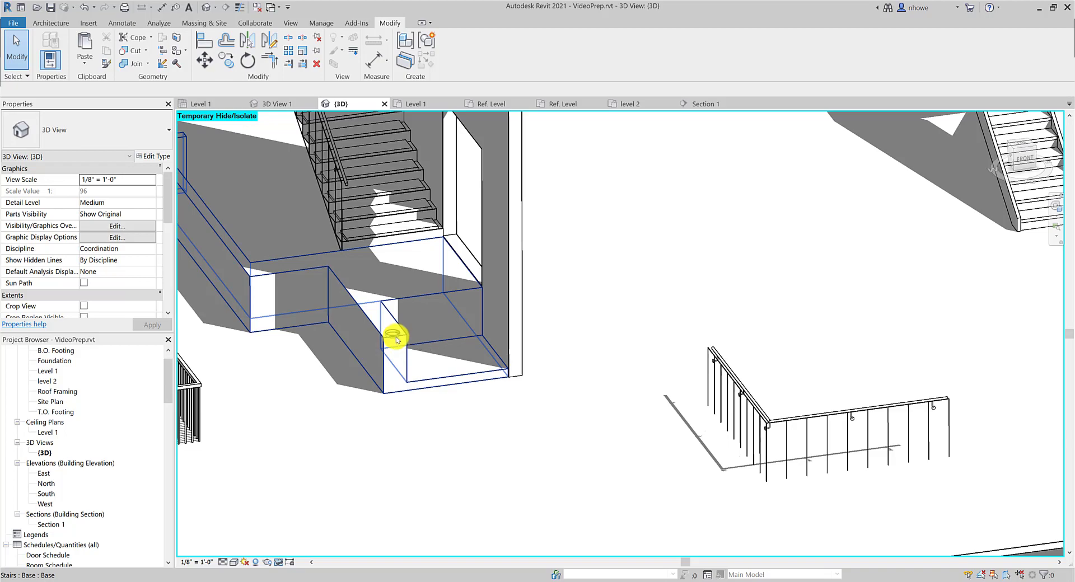
{"action": "scroll", "coordinate": [397, 342], "scroll_direction": "down", "scroll_amount": 3}
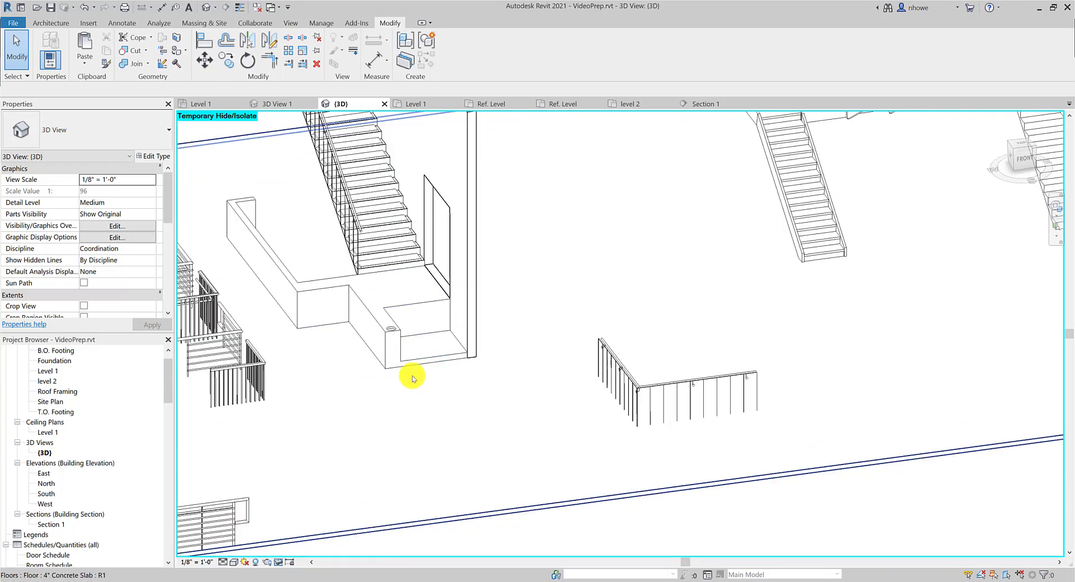
{"action": "left_click", "coordinate": [412, 375]}
{"action": "mouse_move", "coordinate": [410, 367]}
{"action": "middle_mouse_down", "text": "shift"}
{"action": "mouse_move", "coordinate": [417, 439]}
{"action": "mouse_move", "coordinate": [492, 389]}
{"action": "mouse_move", "coordinate": [496, 447]}
{"action": "mouse_move", "coordinate": [456, 396]}
{"action": "mouse_move", "coordinate": [425, 403]}
{"action": "mouse_move", "coordinate": [456, 439]}
{"action": "mouse_move", "coordinate": [461, 377]}
{"action": "middle_mouse_up", "text": "shift"}
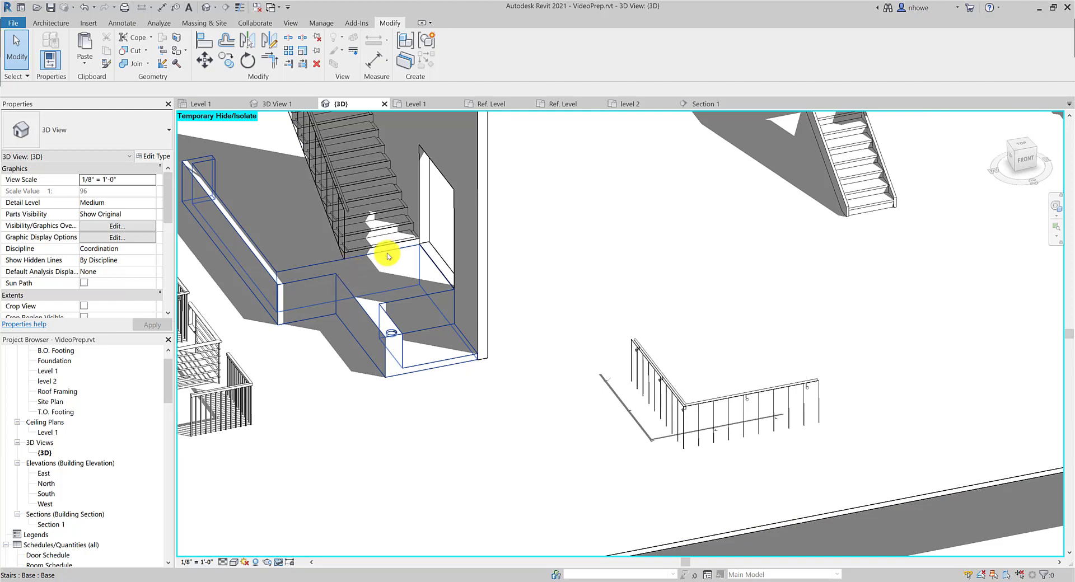
Step: Select the in-place base and examine how it fits against the staircase, railing and wall
{"action": "left_click", "coordinate": [354, 291]}
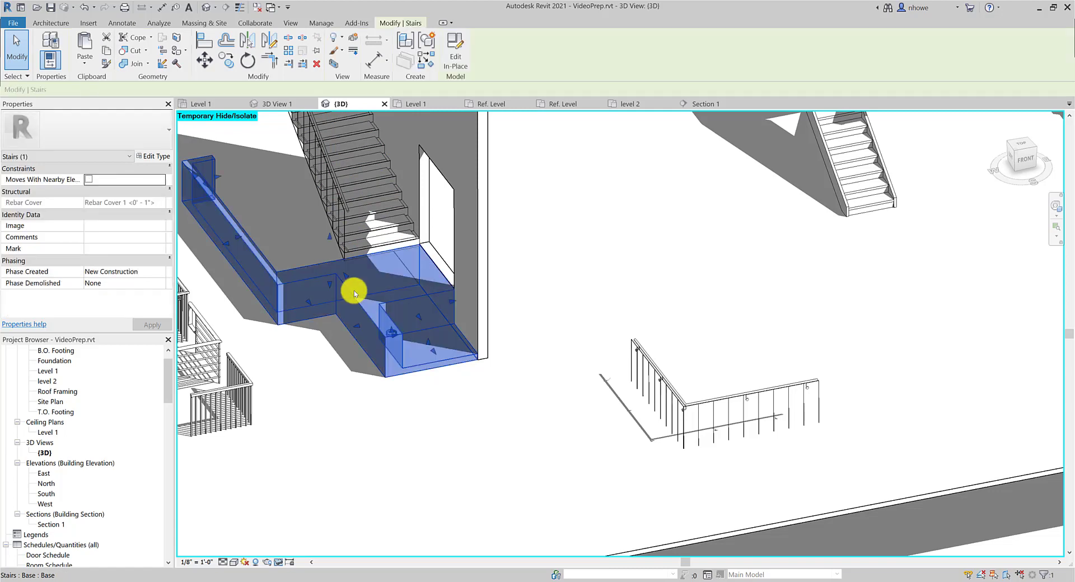
{"action": "scroll", "coordinate": [354, 291], "scroll_direction": "down", "scroll_amount": 4}
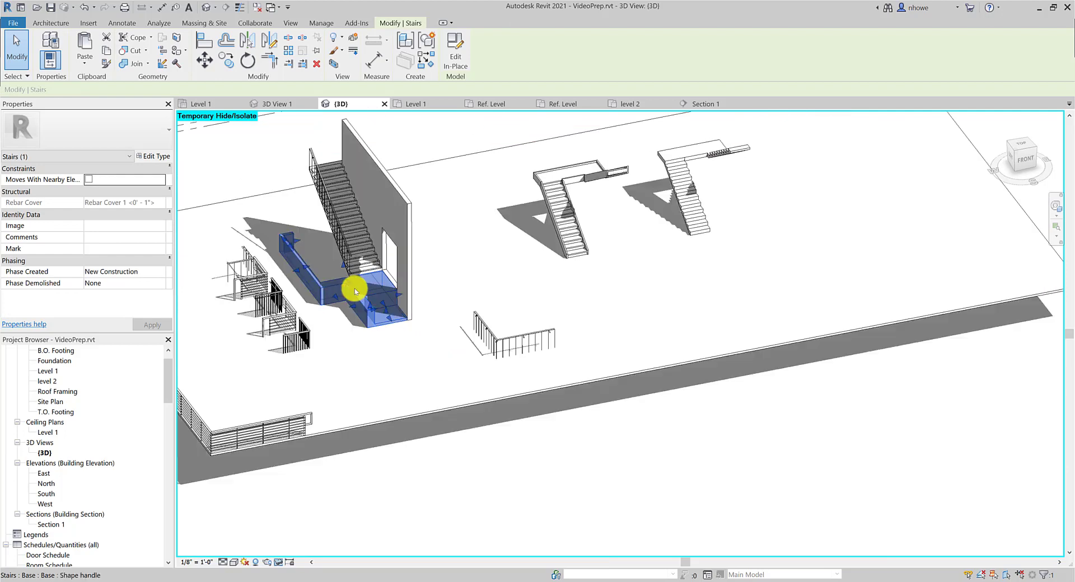
{"action": "scroll", "coordinate": [357, 288], "scroll_direction": "up", "scroll_amount": 3}
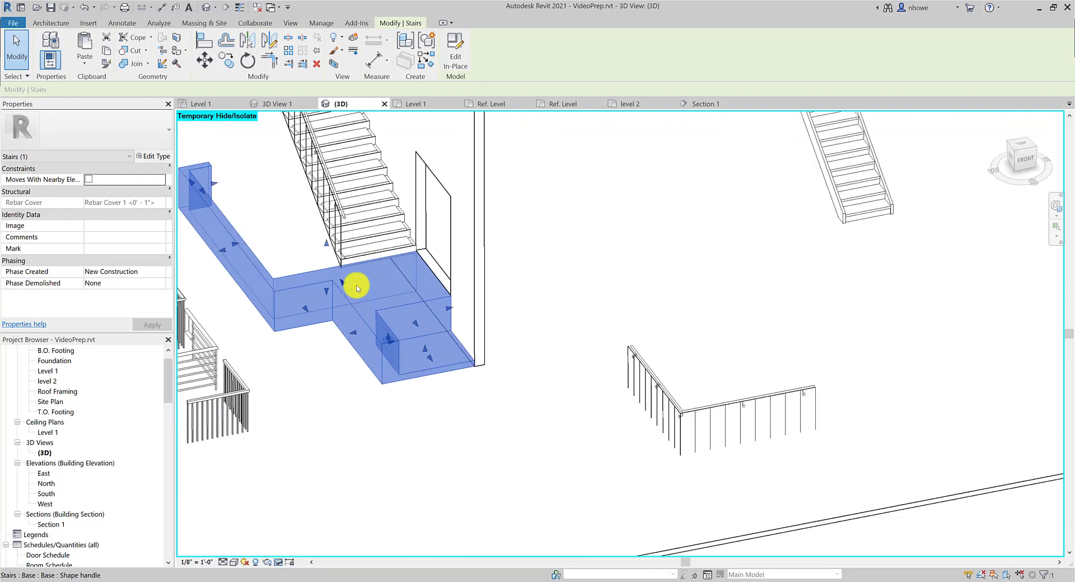
{"action": "scroll", "coordinate": [356, 285], "scroll_direction": "down", "scroll_amount": 1}
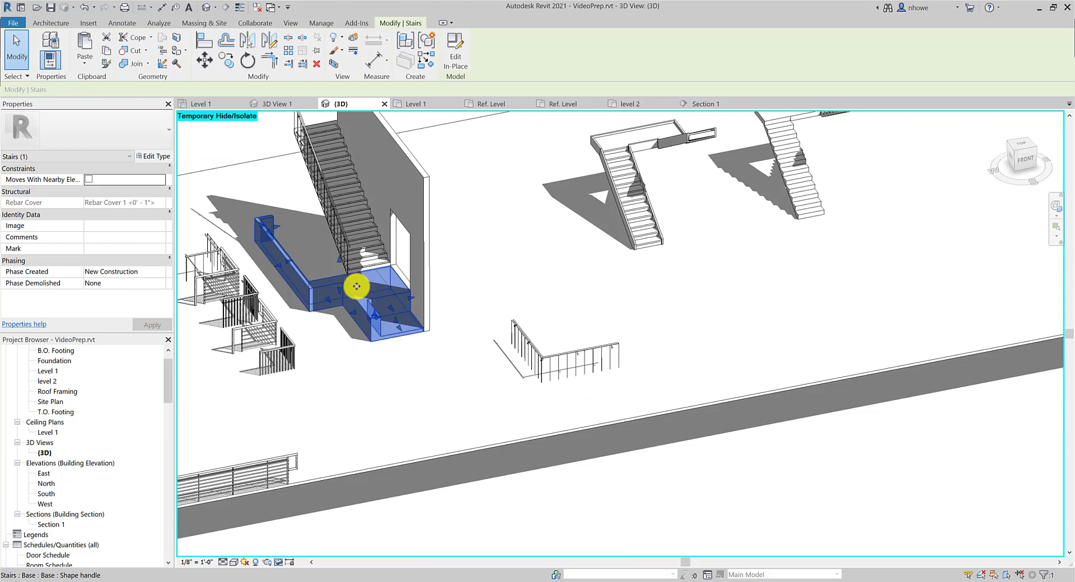
{"action": "scroll", "coordinate": [321, 267], "scroll_direction": "down", "scroll_amount": 2}
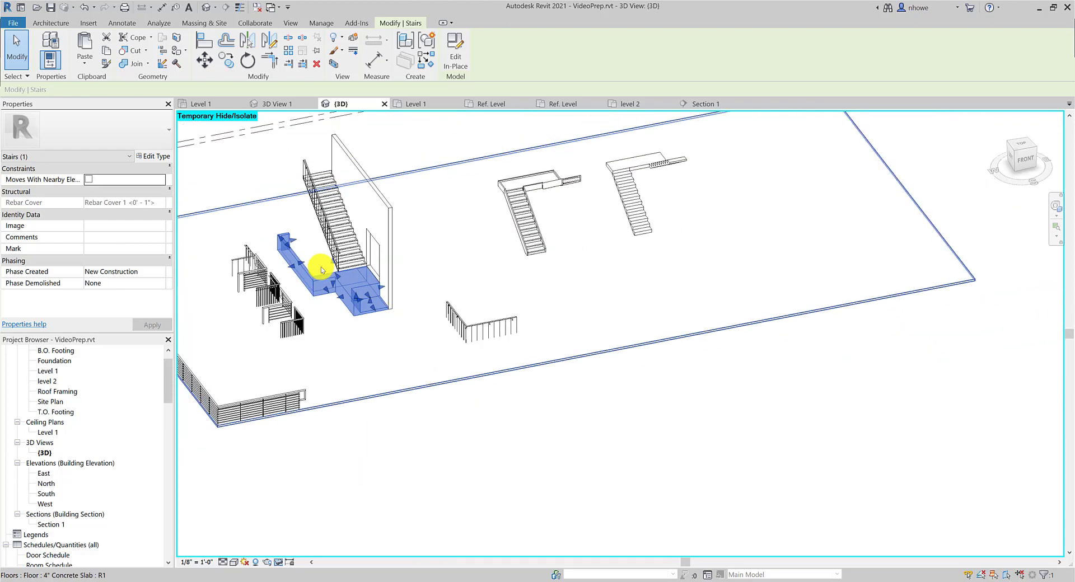
{"action": "scroll", "coordinate": [321, 269], "scroll_direction": "up", "scroll_amount": 3}
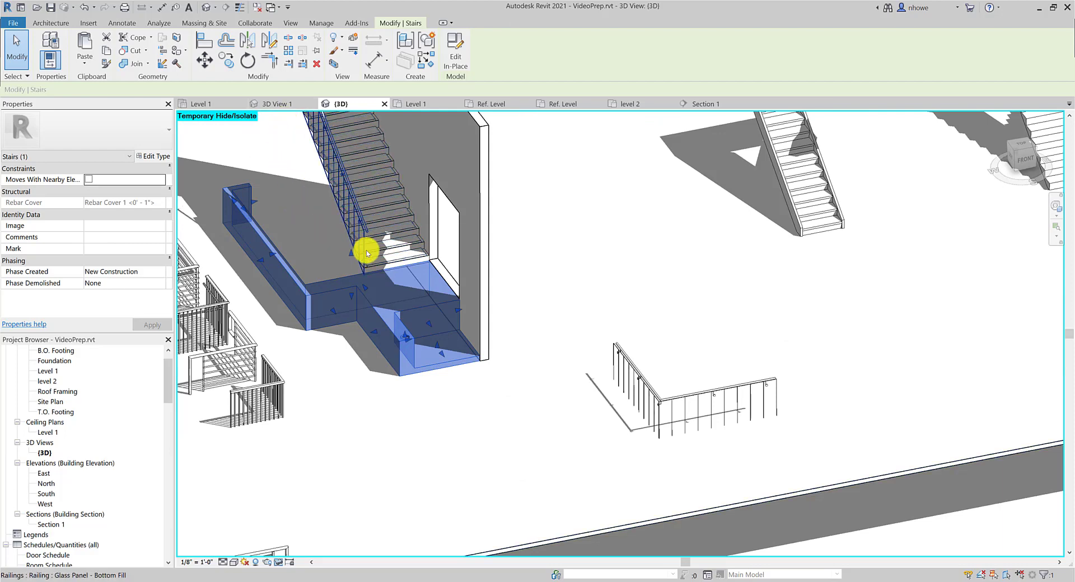
{"action": "scroll", "coordinate": [373, 252], "scroll_direction": "down", "scroll_amount": 1}
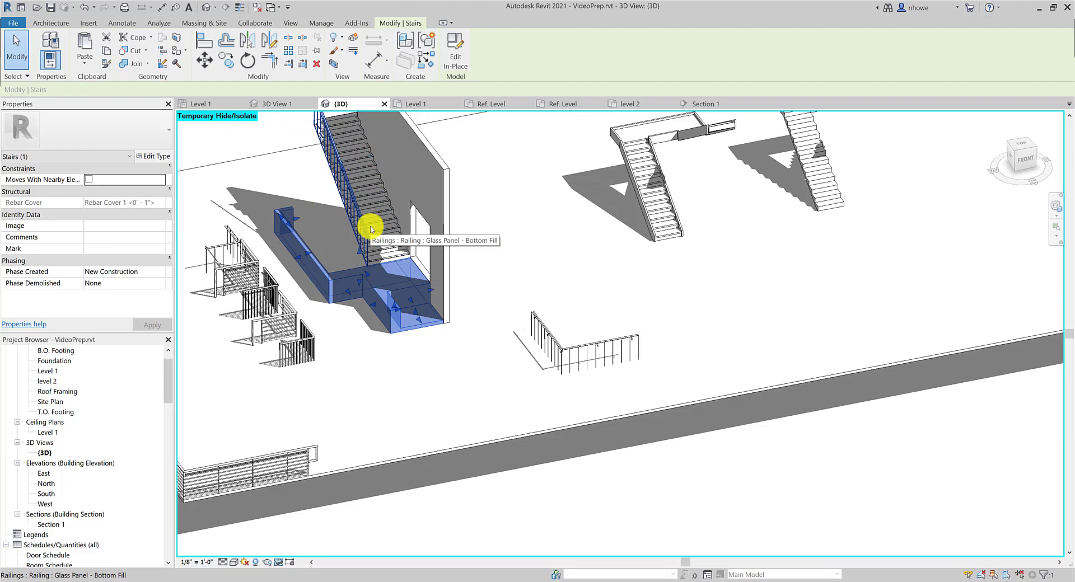
{"action": "left_click", "coordinate": [326, 240]}
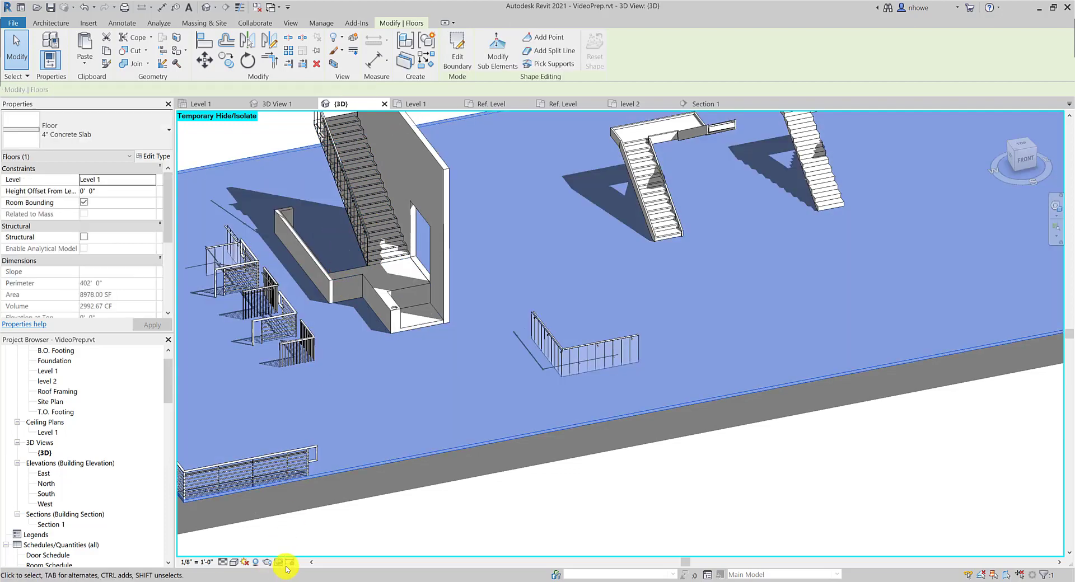
Step: Switch to 3D View 1 of StairsAndRailings.rvt, finish its open in-place stairs model and save the project
{"action": "left_click", "coordinate": [275, 104]}
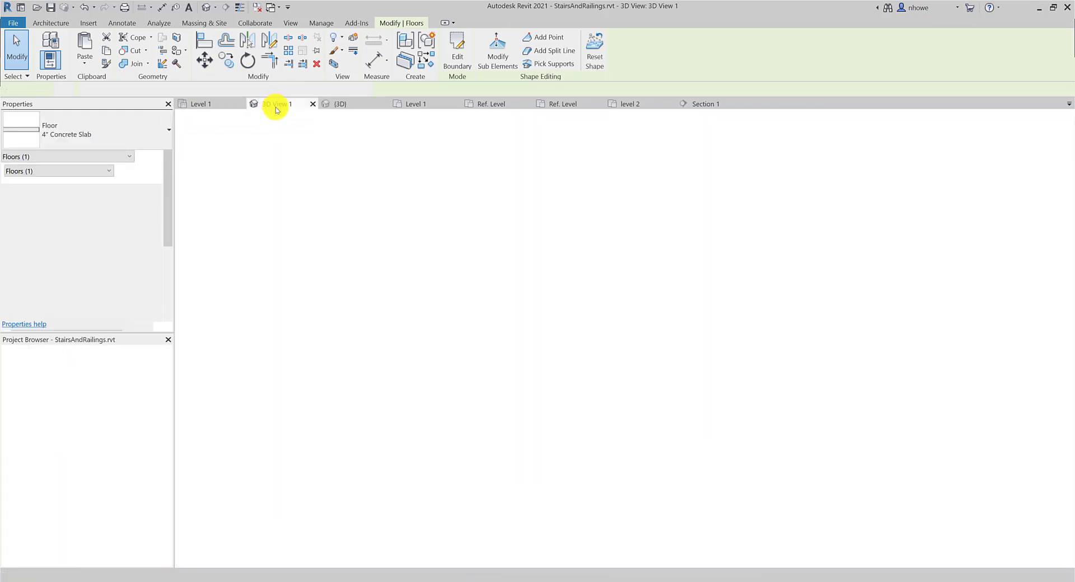
{"action": "middle_click_drag", "start_coordinate": [324, 278], "coordinate": [448, 349], "text": "shift"}
{"action": "scroll", "coordinate": [489, 364], "scroll_direction": "up", "scroll_amount": 5}
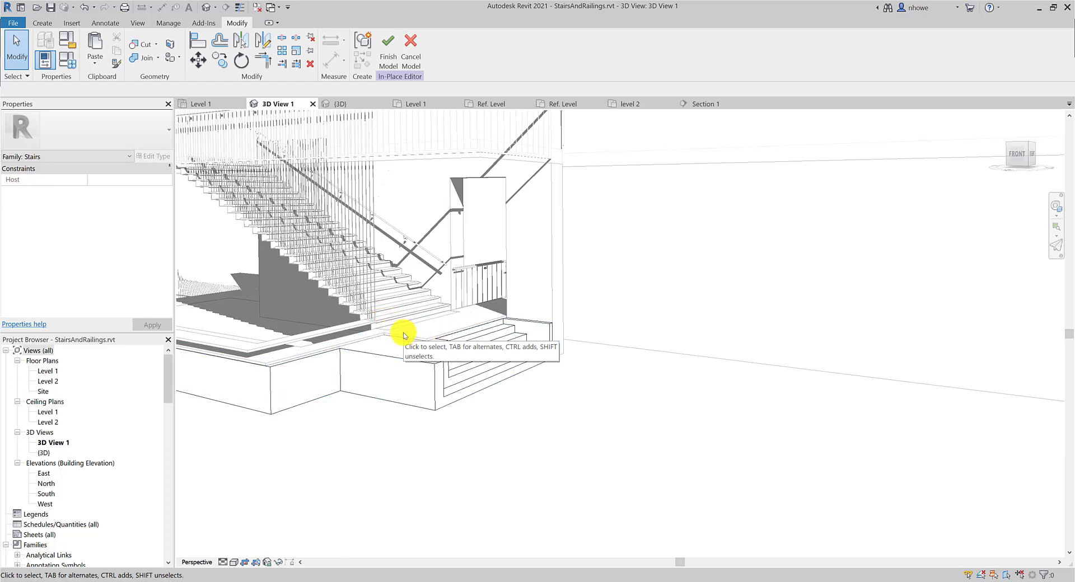
{"action": "left_click", "coordinate": [389, 58]}
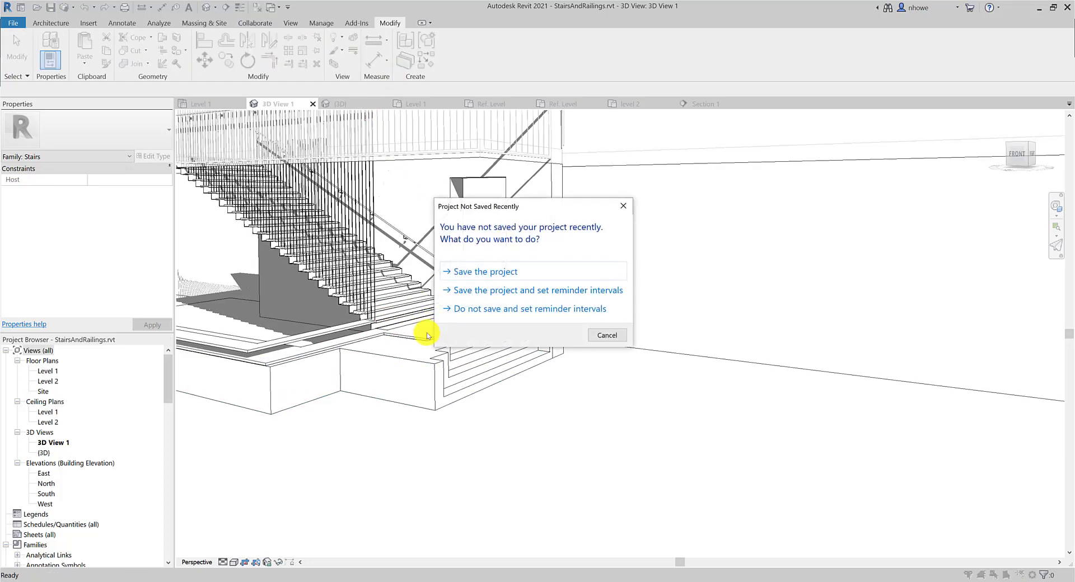
{"action": "left_click", "coordinate": [488, 271]}
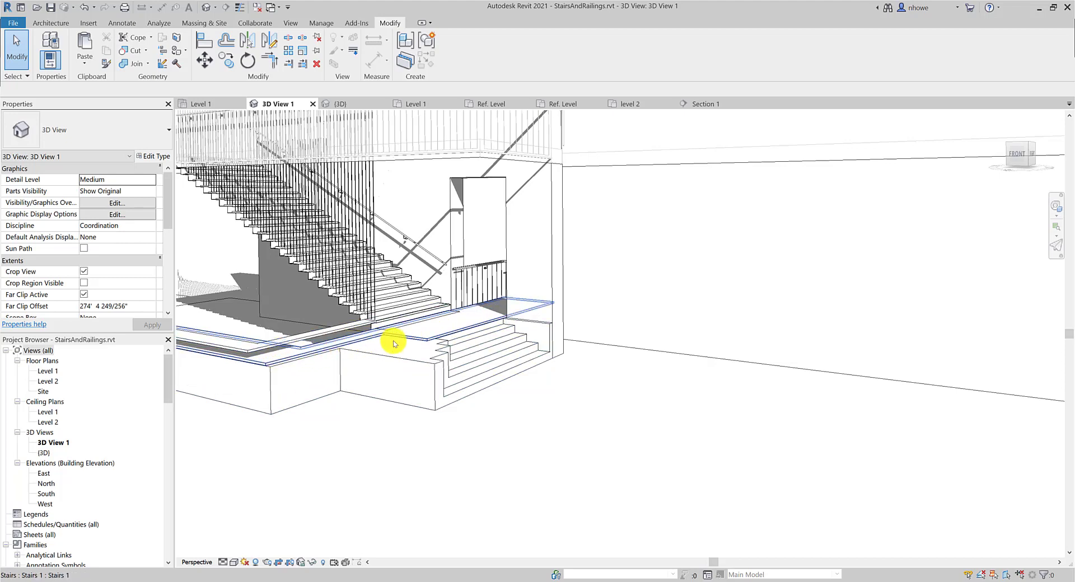
Step: Examine the finished stair base and its stepped front opening beside the wall in the perspective view
{"action": "scroll", "coordinate": [394, 344], "scroll_direction": "down", "scroll_amount": 1}
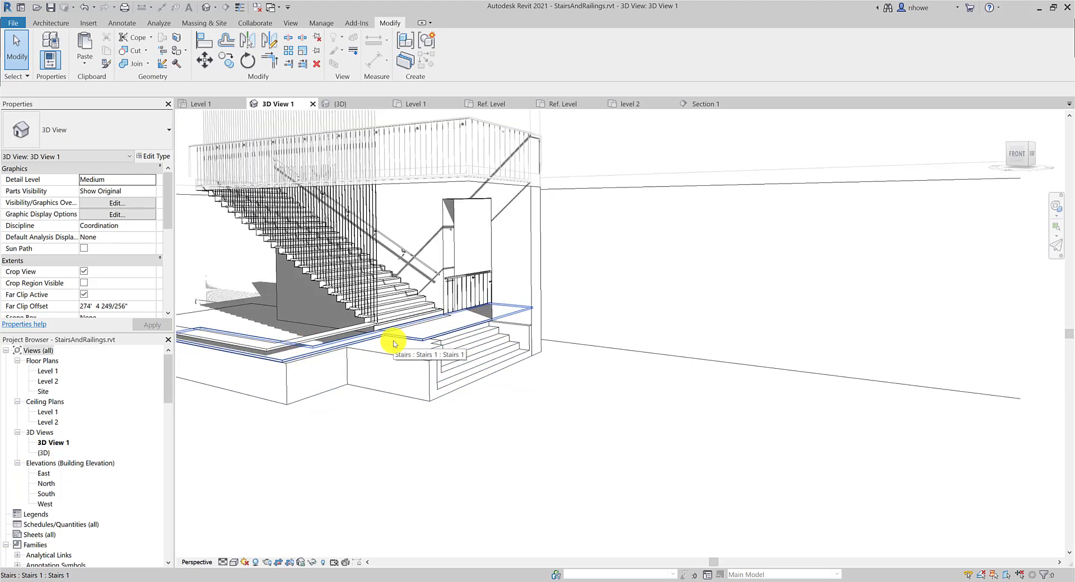
{"action": "scroll", "coordinate": [394, 344], "scroll_direction": "up", "scroll_amount": 1}
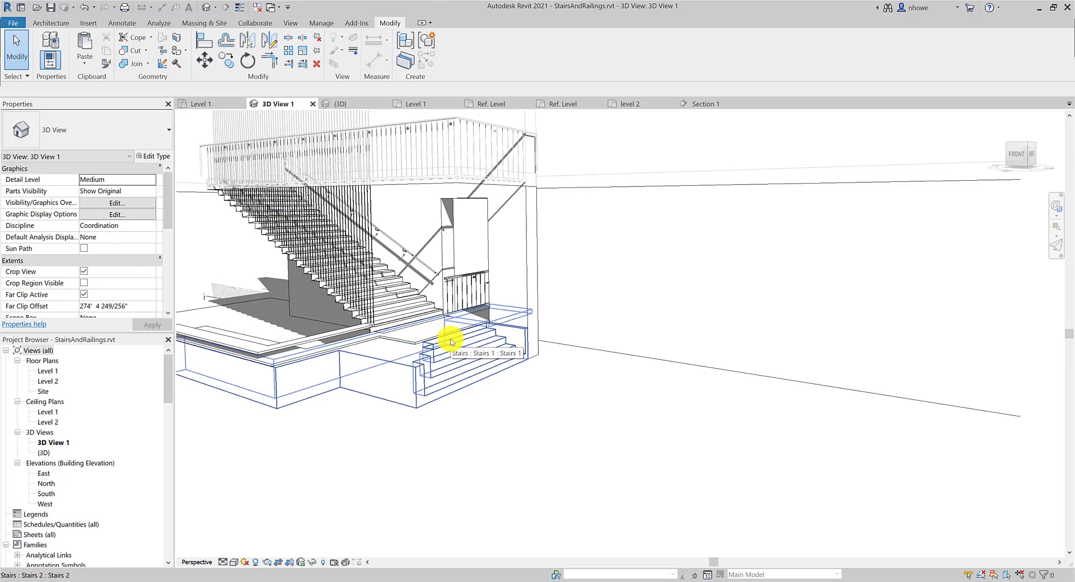
{"action": "scroll", "coordinate": [475, 351], "scroll_direction": "up", "scroll_amount": 1}
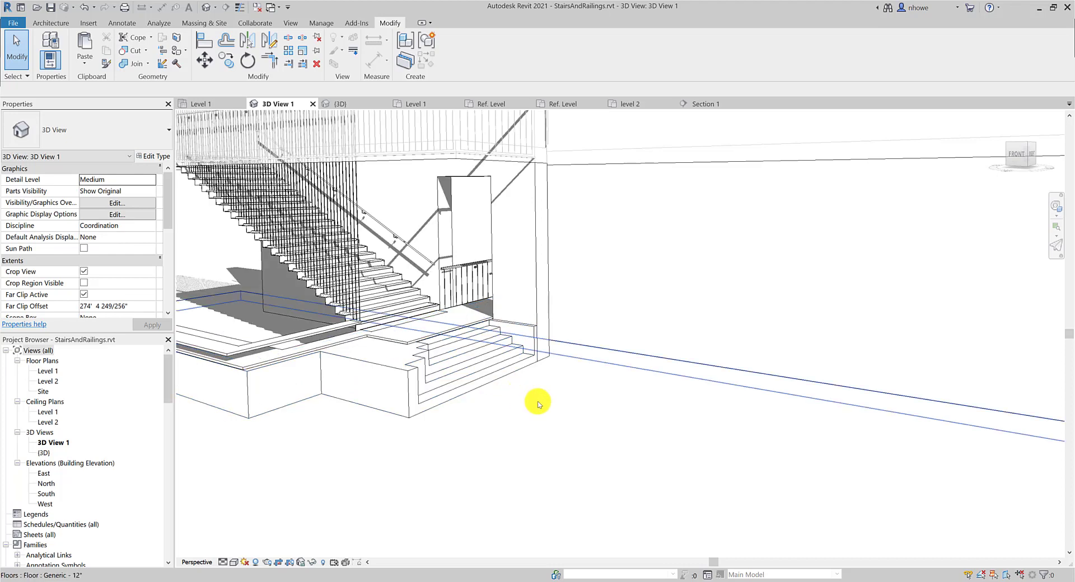
{"action": "middle_click_drag", "start_coordinate": [539, 404], "coordinate": [490, 383], "text": "shift"}
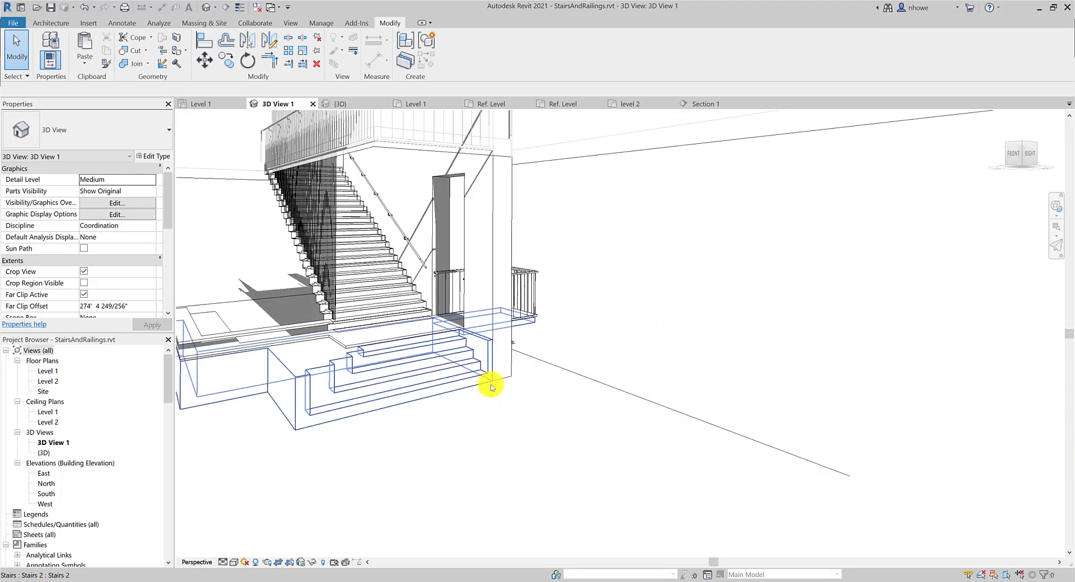